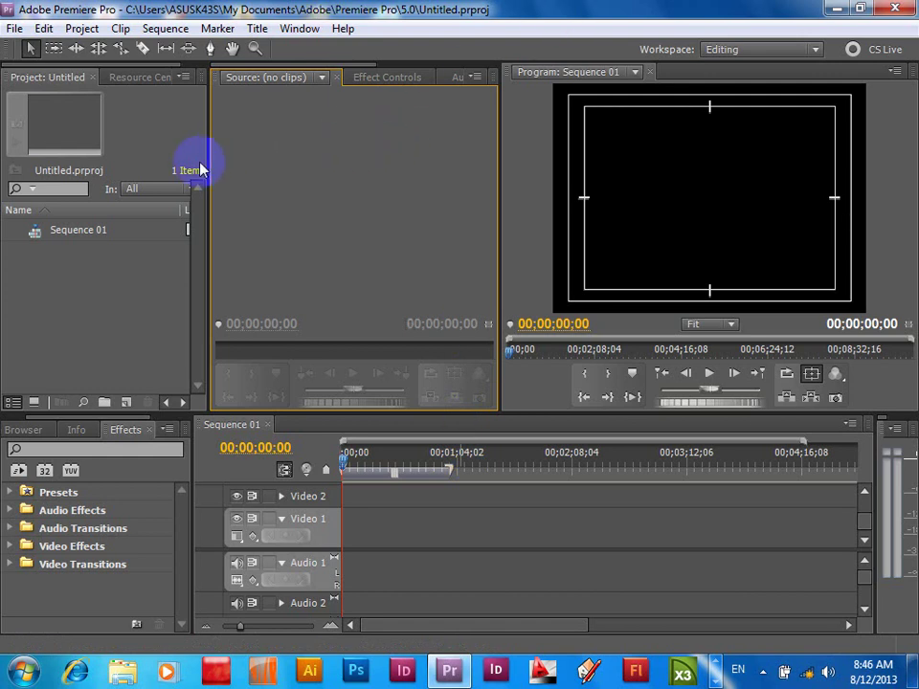
Step: Open the Import dialog from the Project panel and browse the DATA (D:) drive
left_click(112, 295)
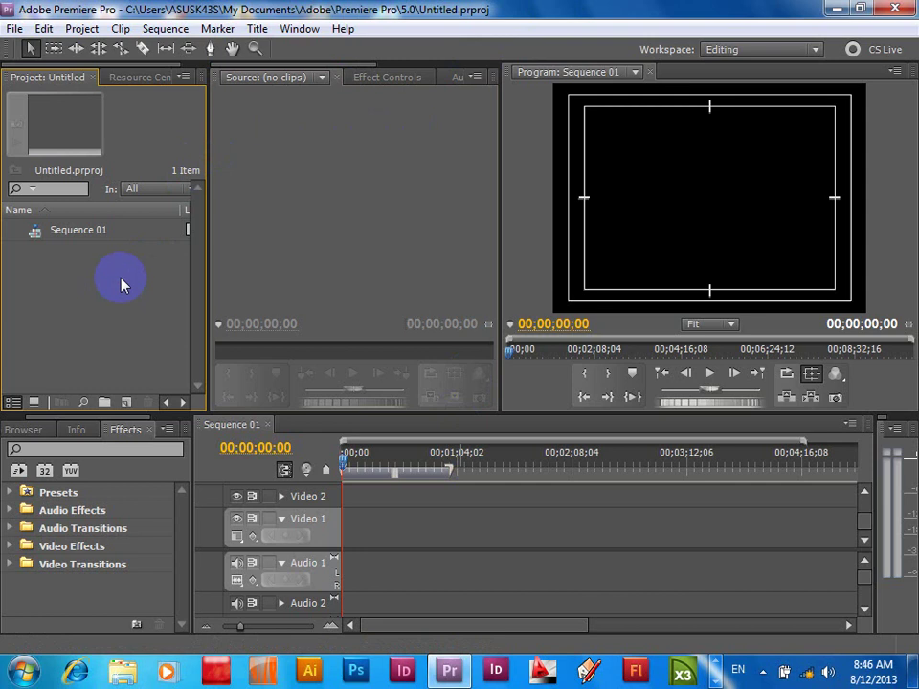
double_click(228, 317)
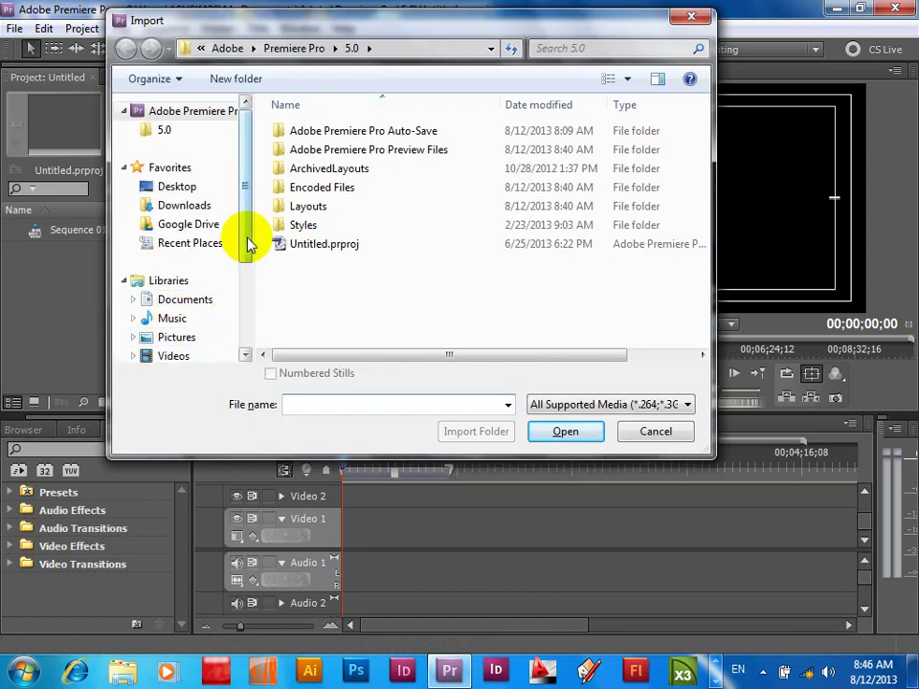
left_click_drag(248, 242, 233, 352)
left_click(181, 291)
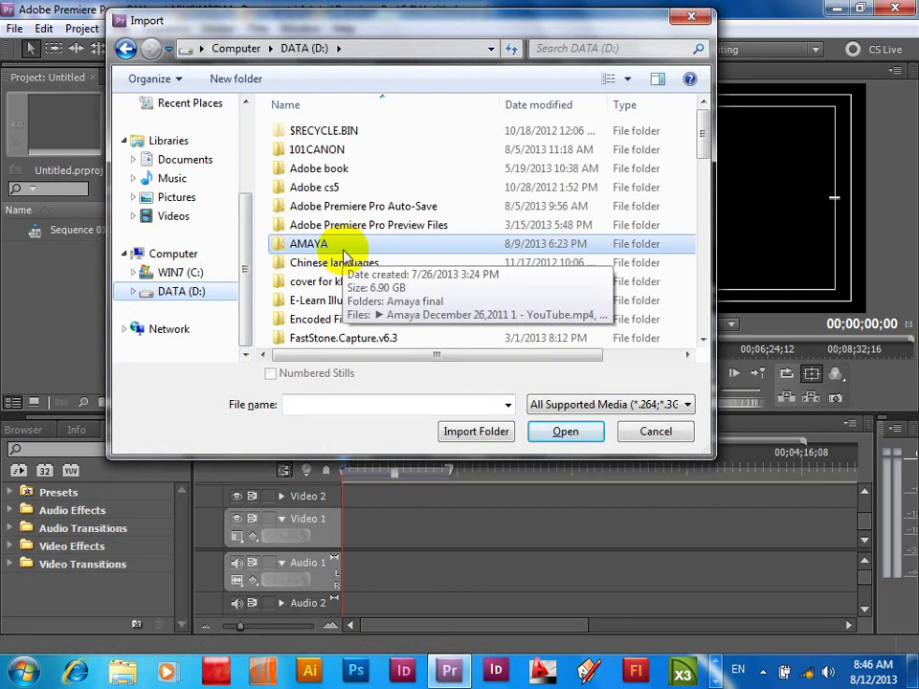
left_click(335, 265)
scroll(335, 265, "down", 6)
scroll(335, 265, "down", 3)
scroll(336, 265, "down", 5)
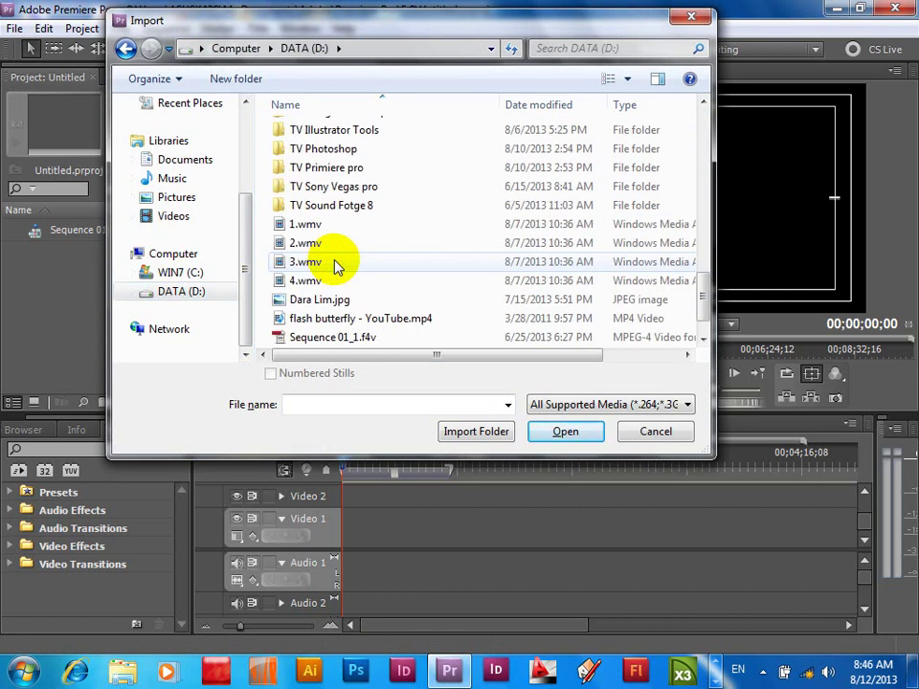
scroll(335, 265, "up", 1)
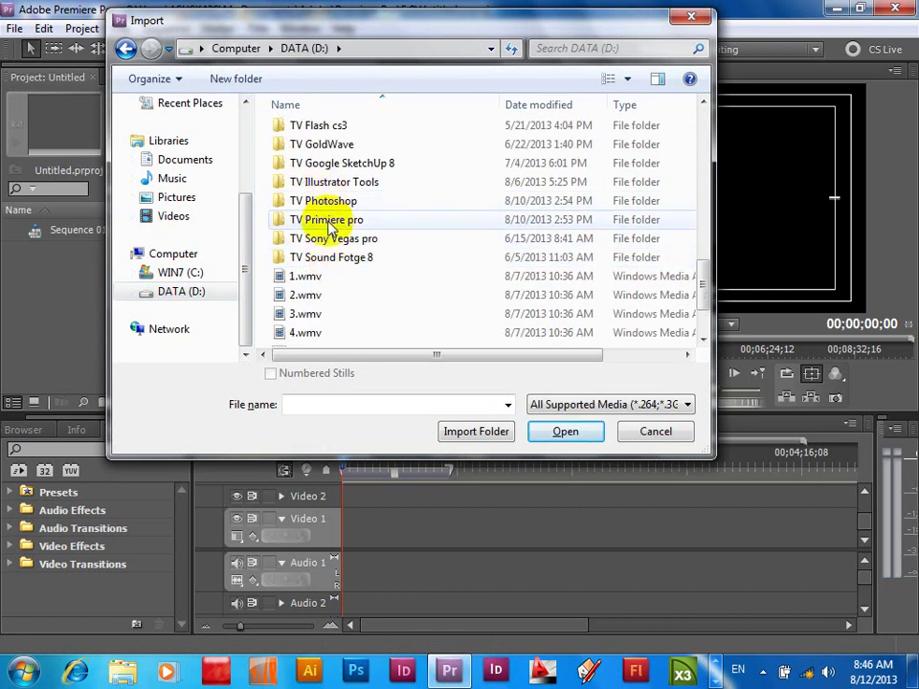
Step: Import 0001a.wmv from TV Primiere pro > Video Background
double_click(326, 220)
double_click(279, 224)
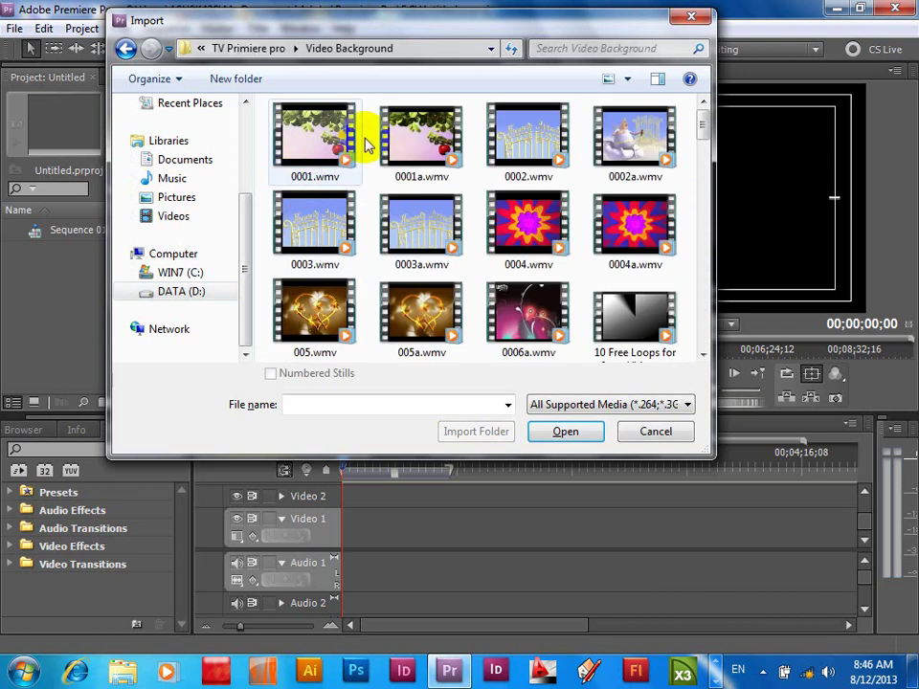
double_click(422, 144)
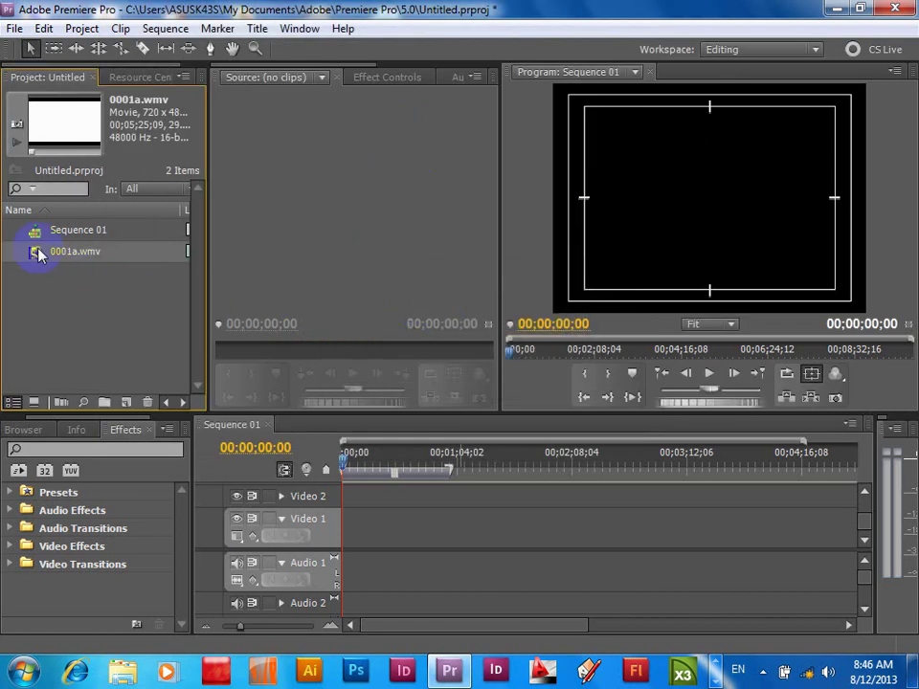
Step: Drag 0001a.wmv from the Project panel into the Source Monitor
left_click_drag(38, 254, 319, 218)
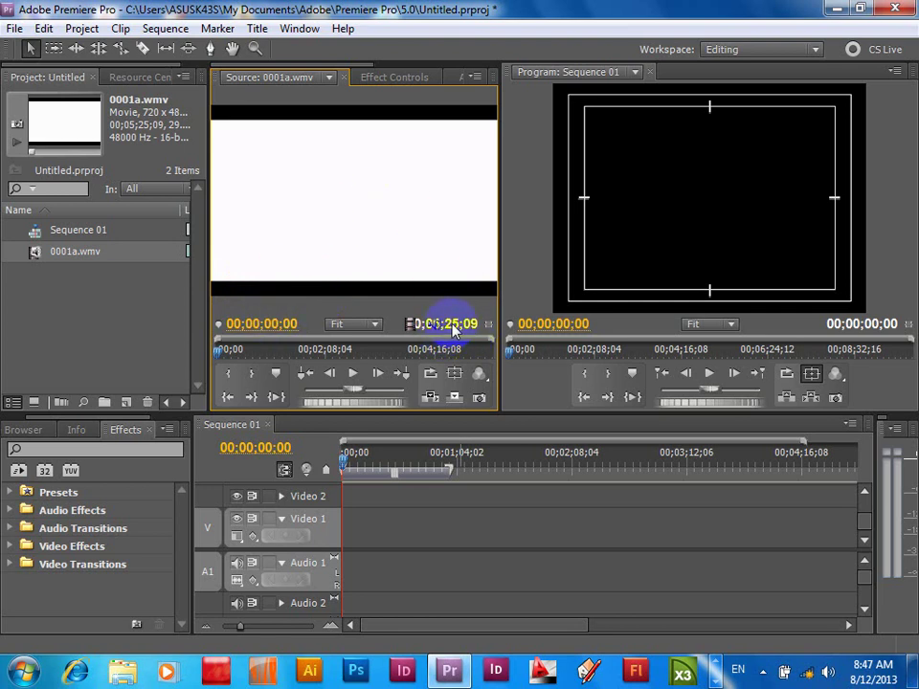
left_click(440, 294)
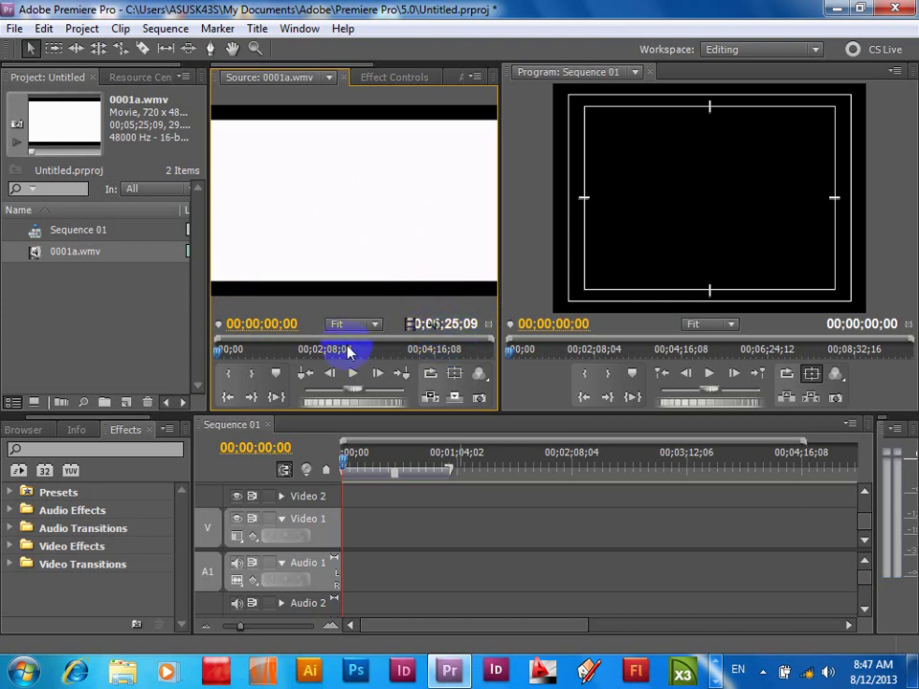
left_click(353, 254)
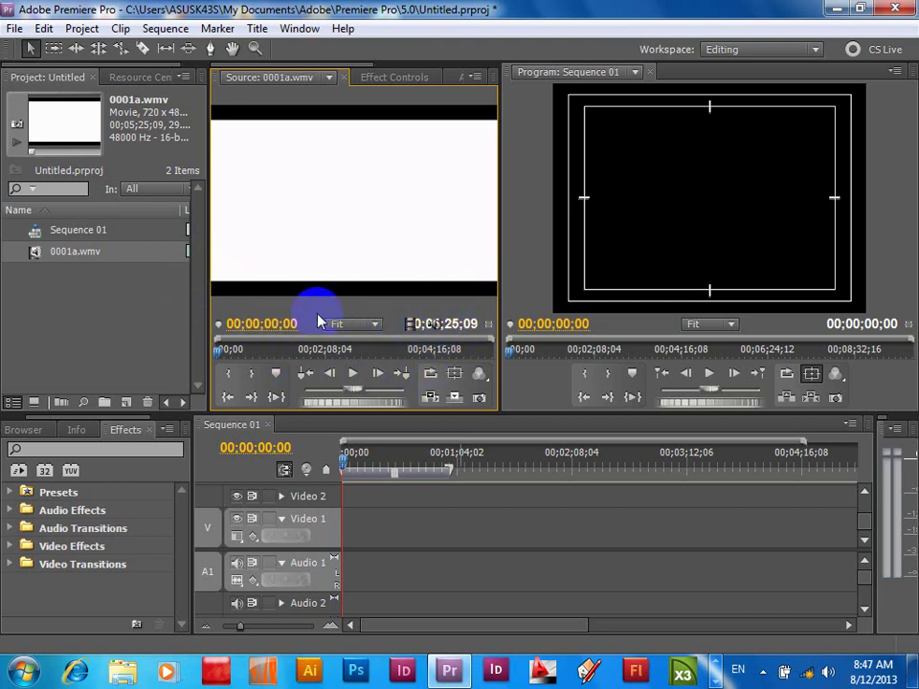
left_click(249, 236)
left_click(420, 256)
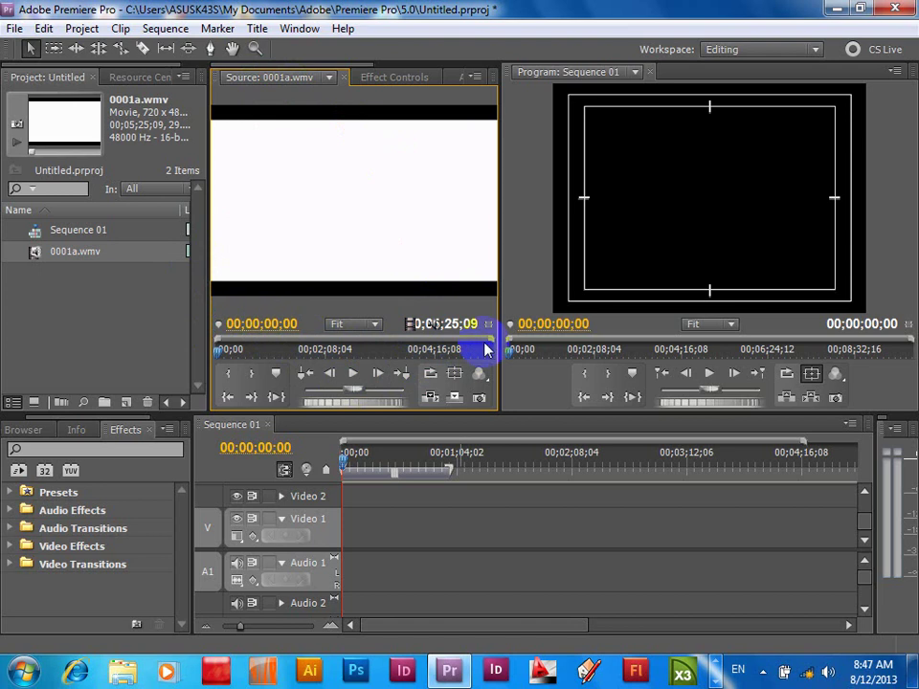
left_click(417, 250)
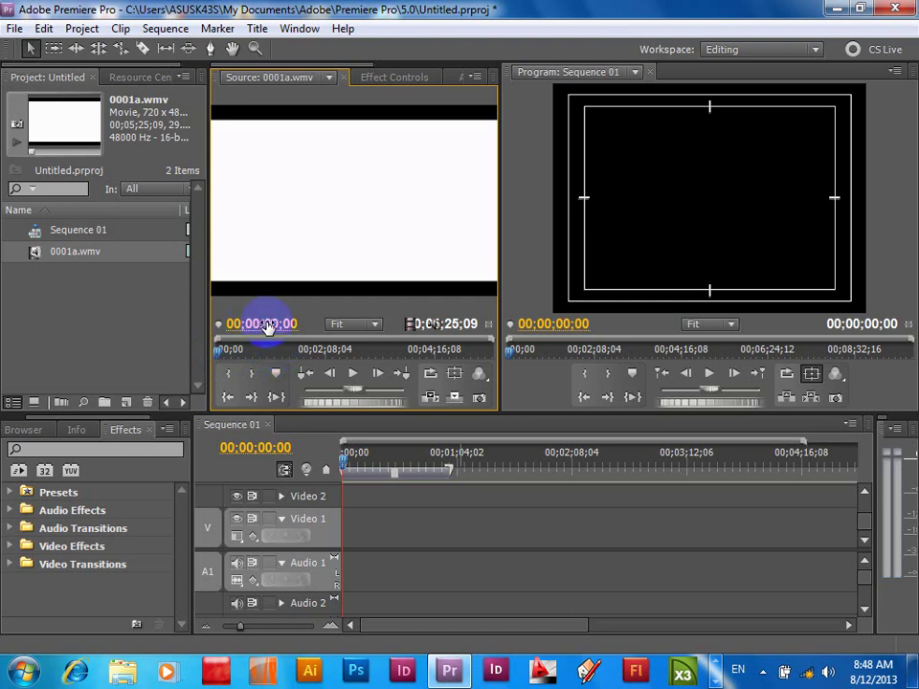
Step: Jump the source clip to 00;00;40;00 and mark the In point there
left_click(268, 326)
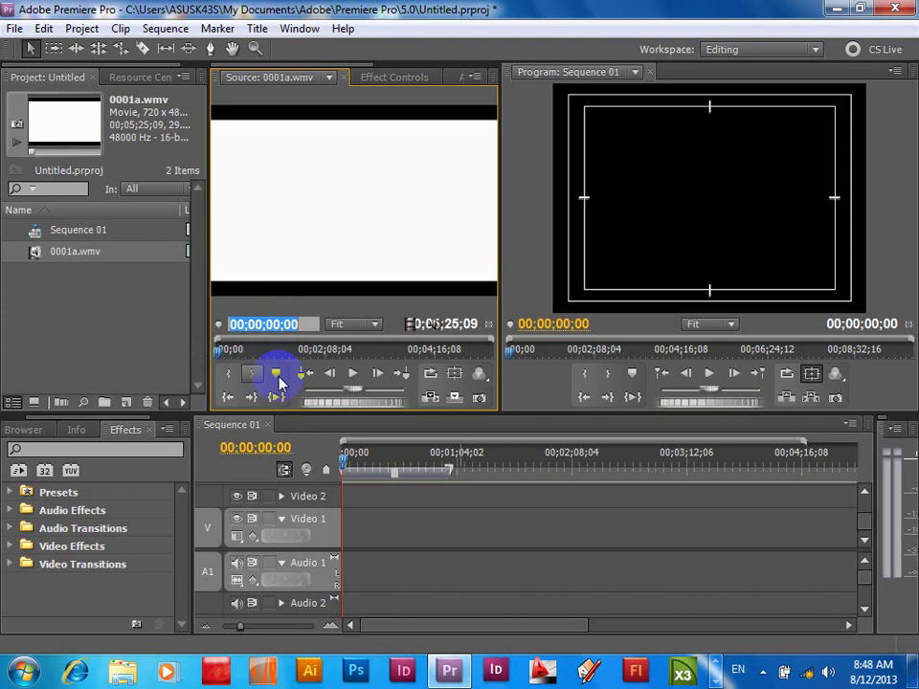
left_click(268, 325)
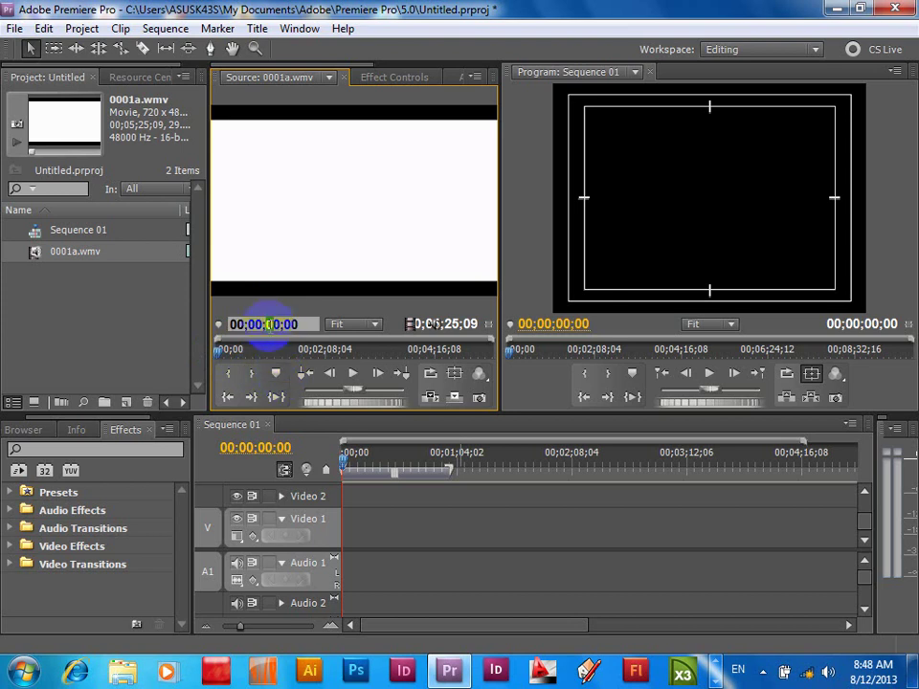
type("4000")
key("Return")
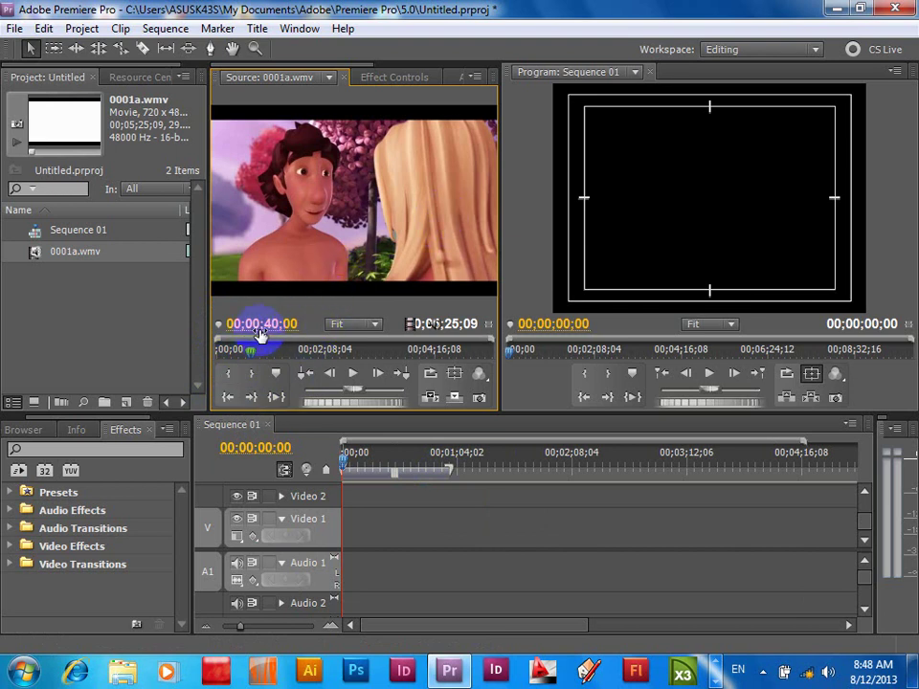
left_click(228, 374)
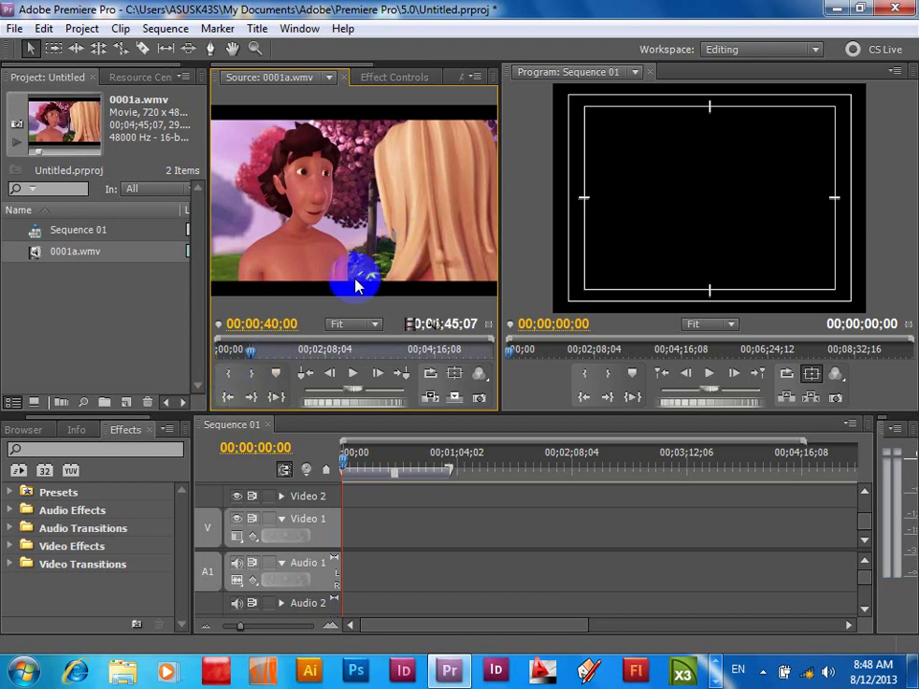
Step: Cue the source clip to 00;00;55;00 by entering 5500 as the timecode
left_click(377, 149)
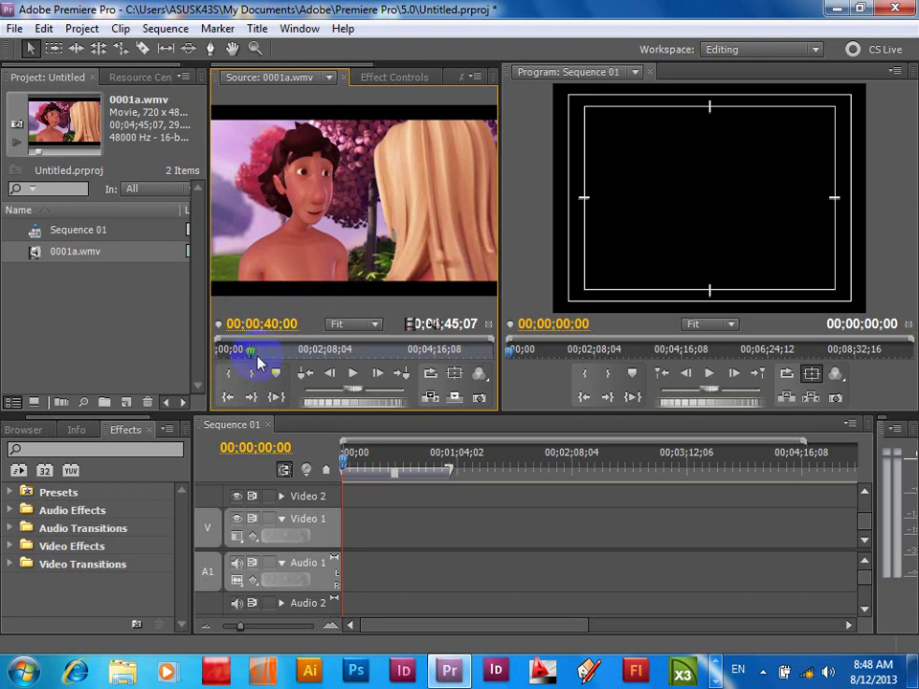
left_click(269, 324)
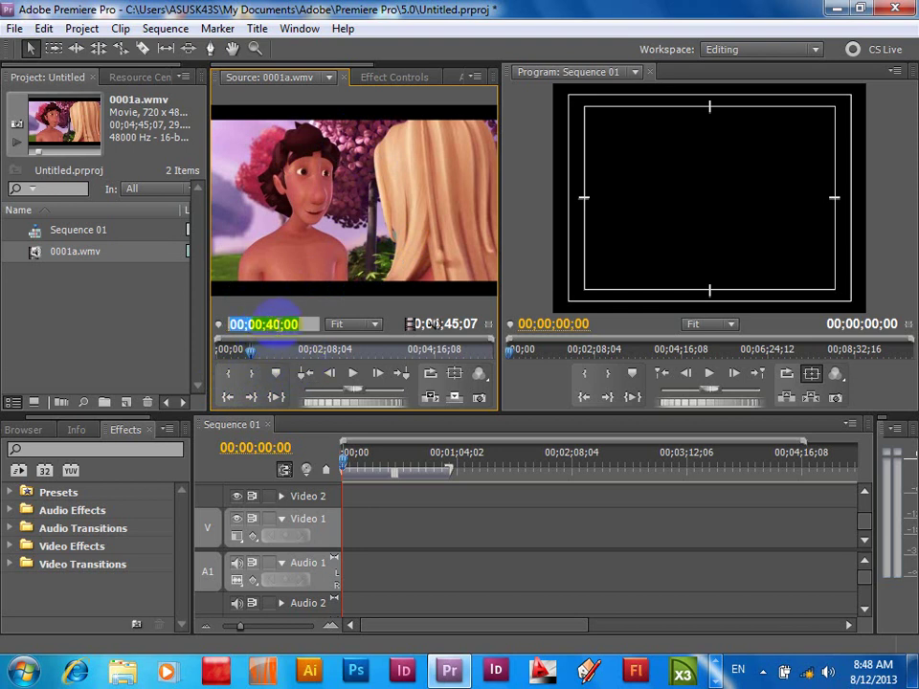
left_click(272, 324)
type("5500")
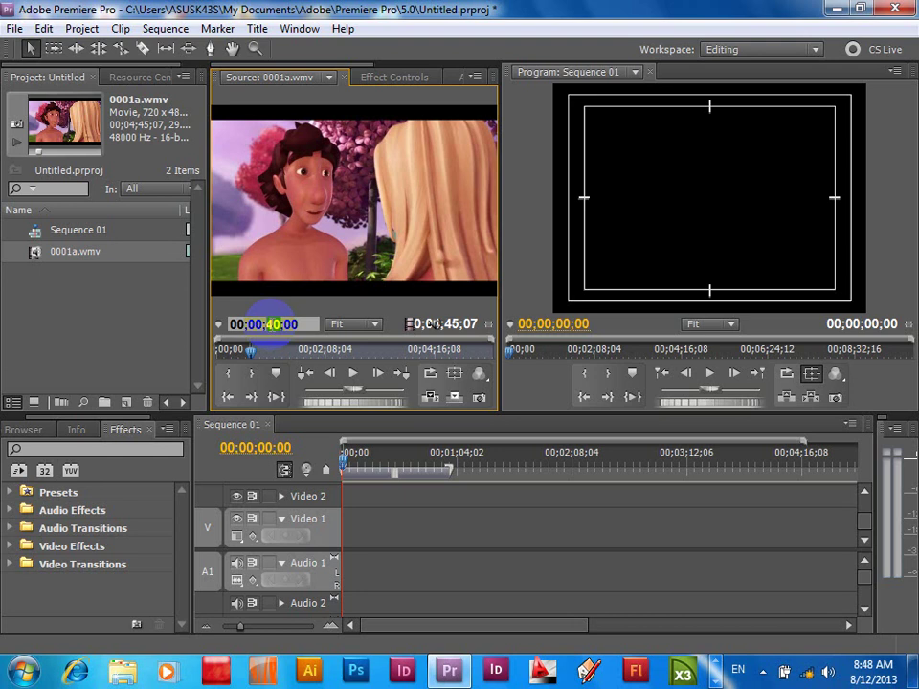
key("Return")
key("Return")
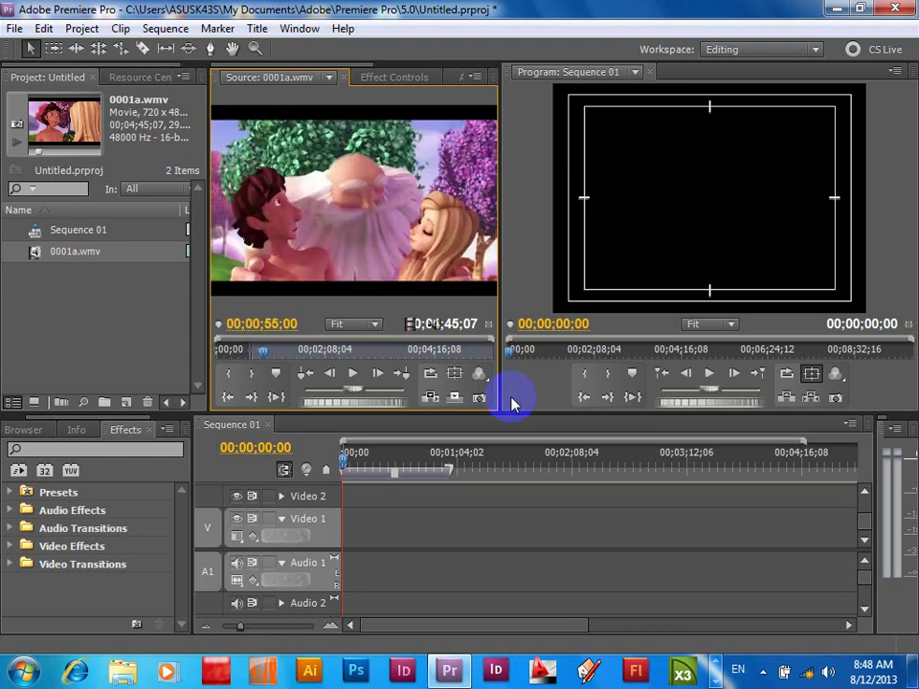
Step: Mark the Out point at 00;00;55;00, giving a 00;00;15;01 marked duration
left_click(252, 375)
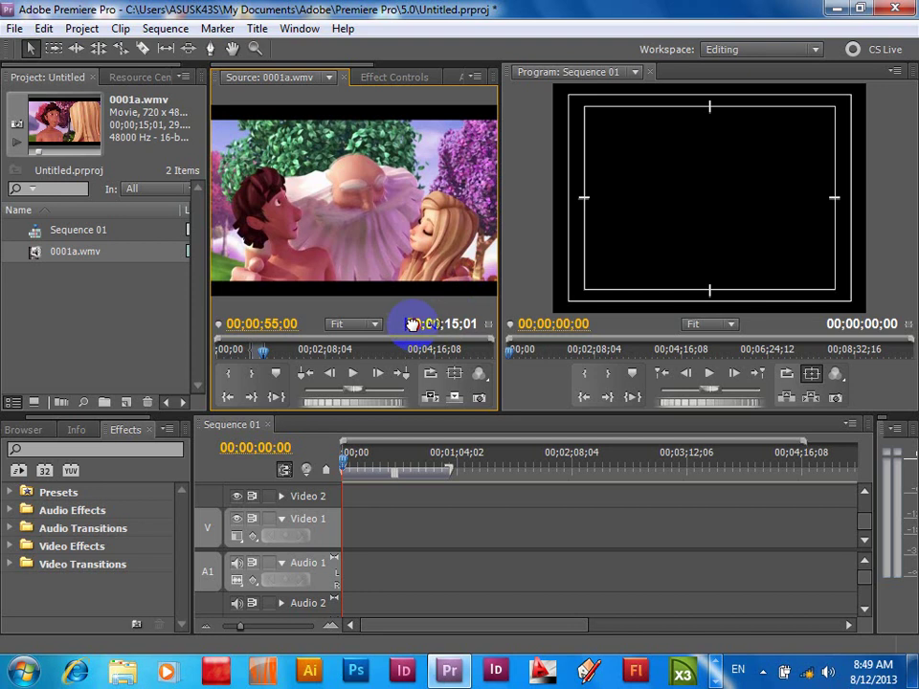
Step: Place the trimmed 0001a.wmv clip at the start of the Video 1 track
left_click_drag(412, 324, 345, 522)
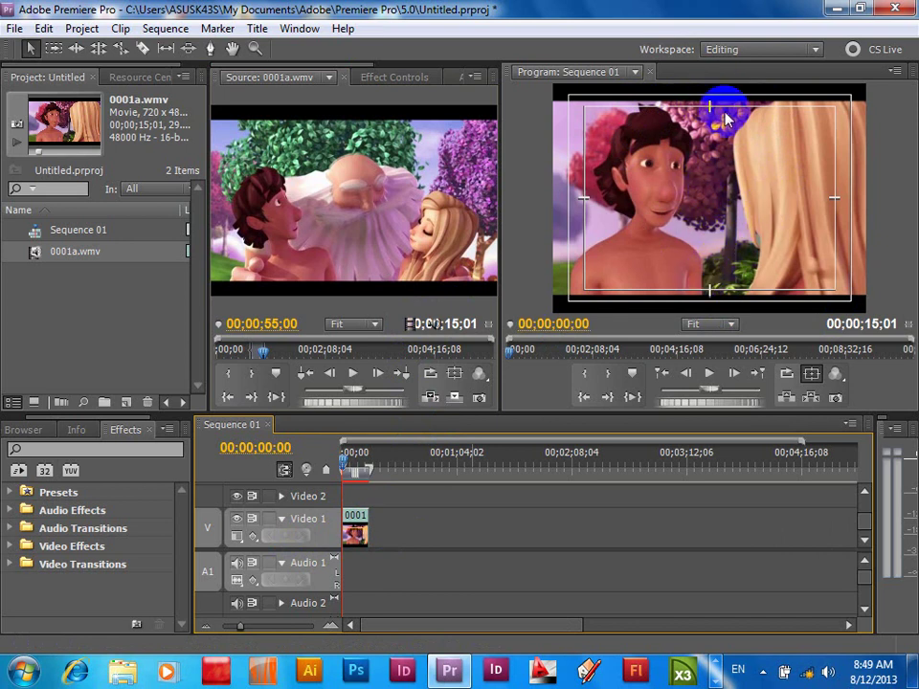
Step: Set the Video 1 clip's Motion Scale to 119 in Effect Controls
left_click(393, 76)
left_click(355, 532)
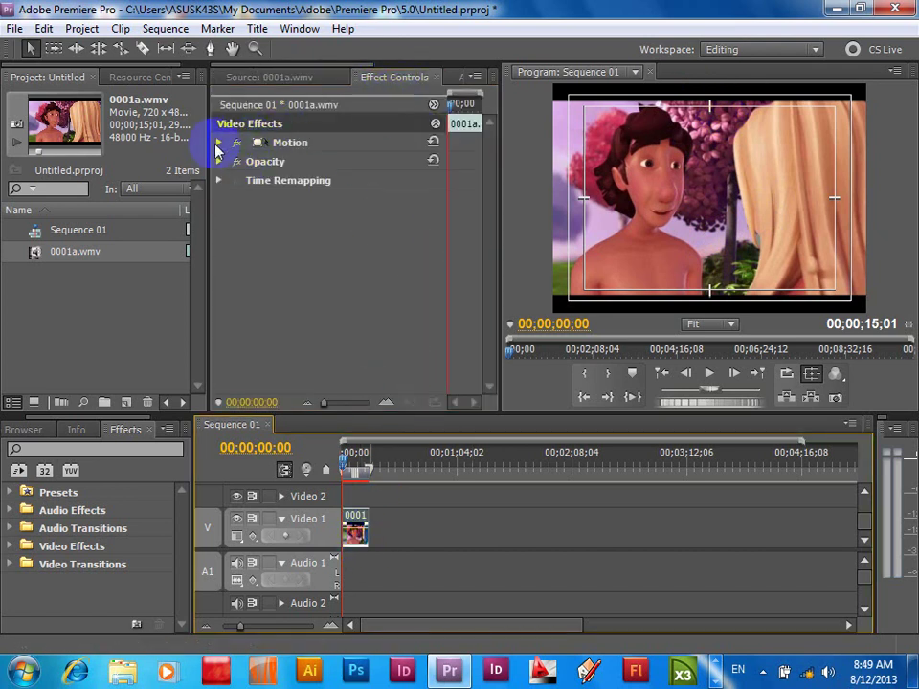
left_click(221, 144)
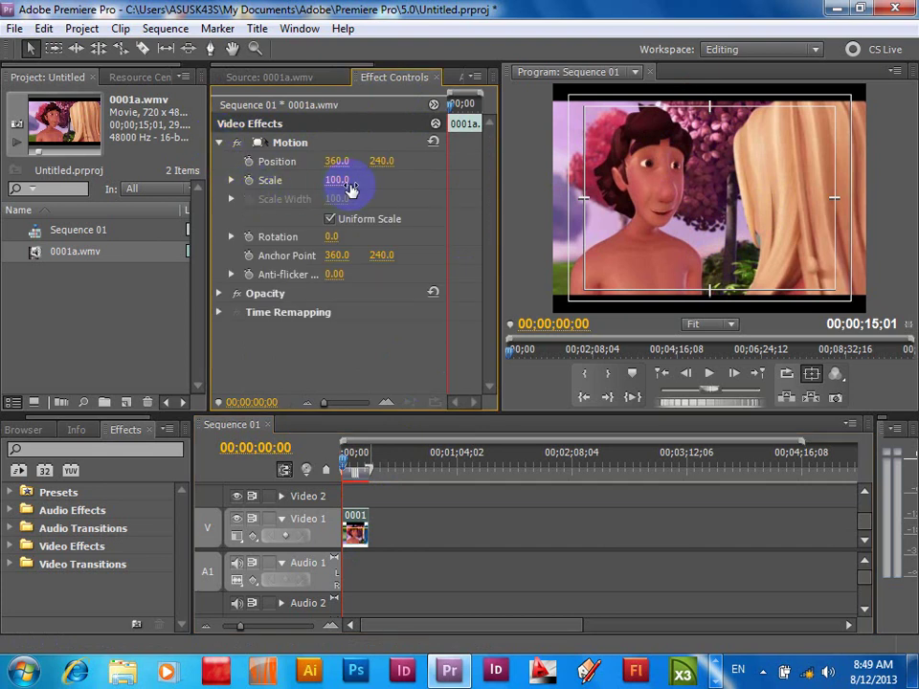
left_click_drag(335, 180, 366, 179)
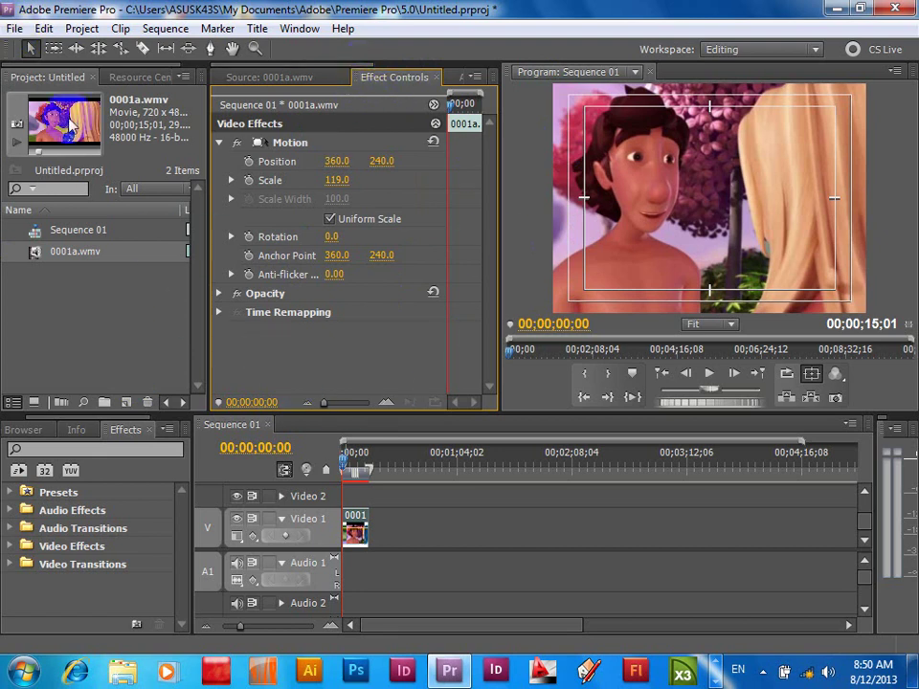
left_click(13, 30)
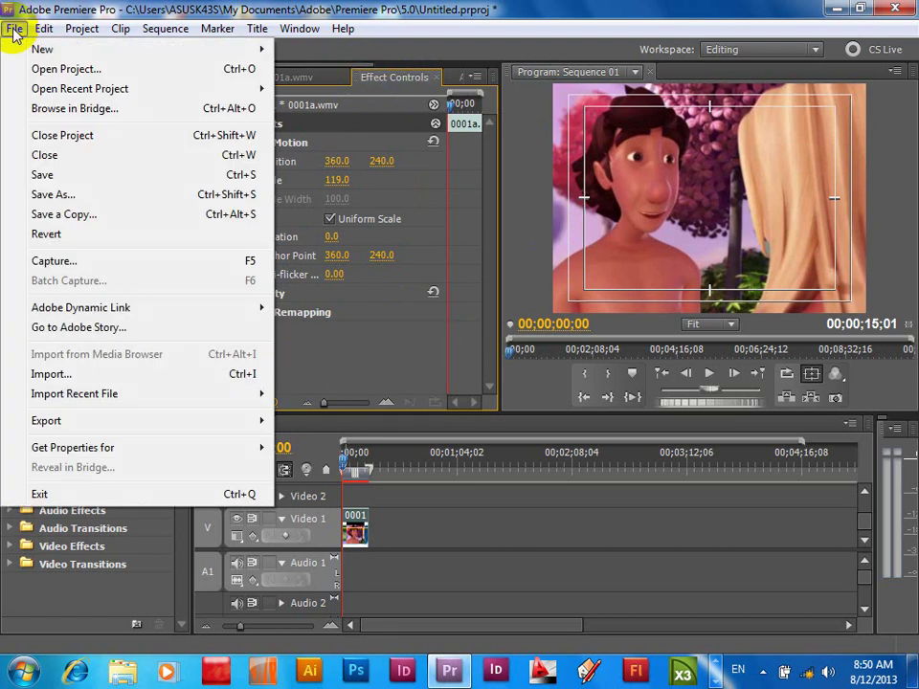
mouse_move(61, 421)
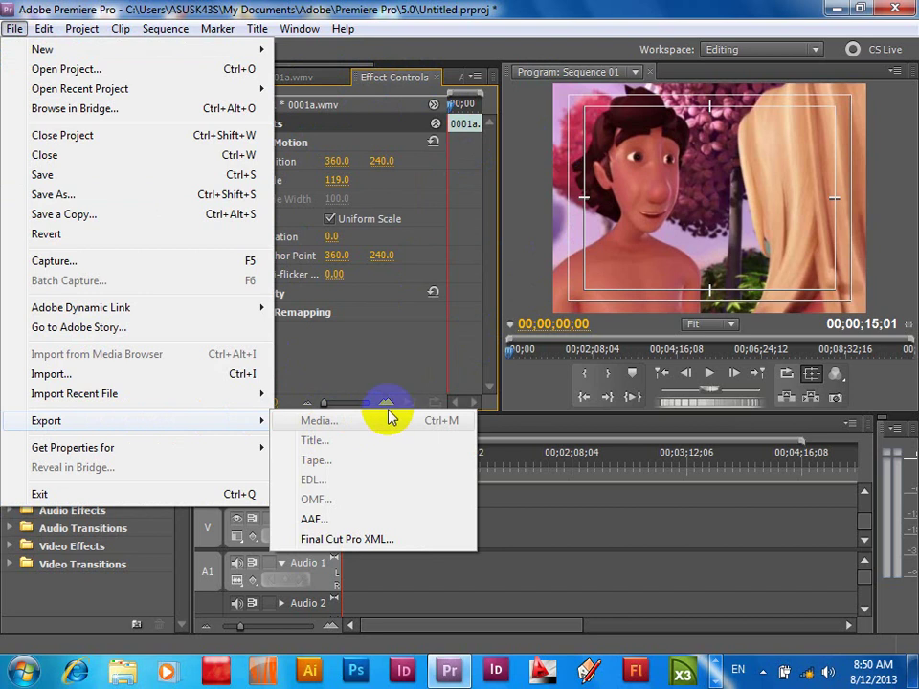
left_click(428, 395)
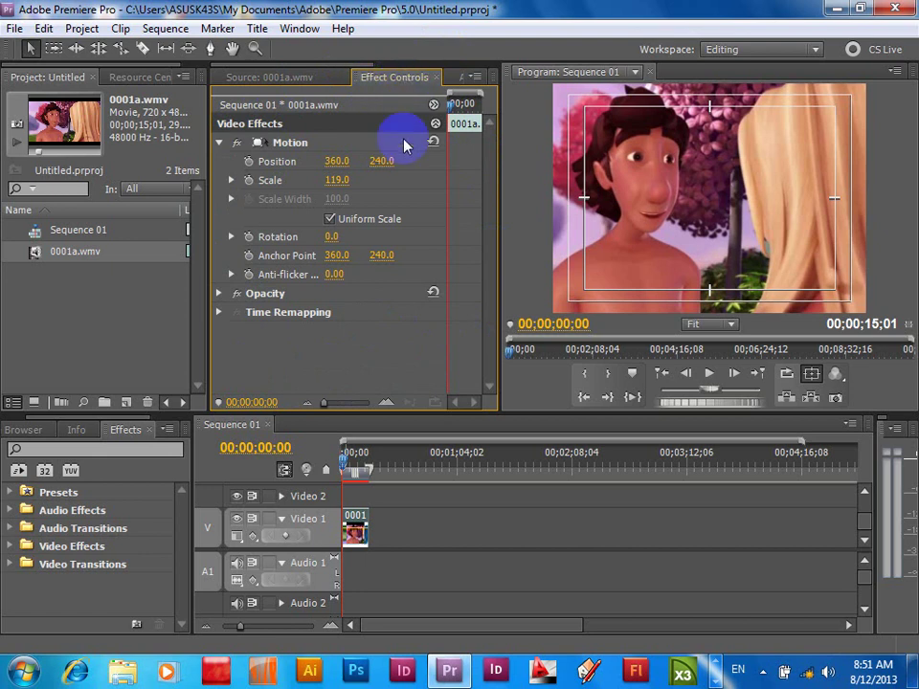
Step: Activate the Sequence 01 timeline and open the File menu
left_click(228, 478)
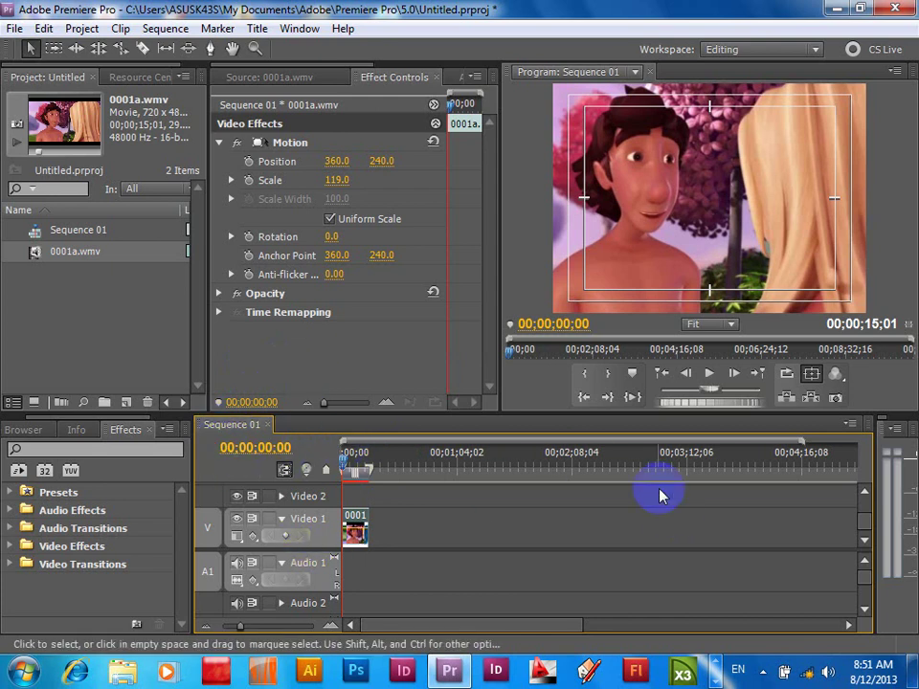
left_click(15, 28)
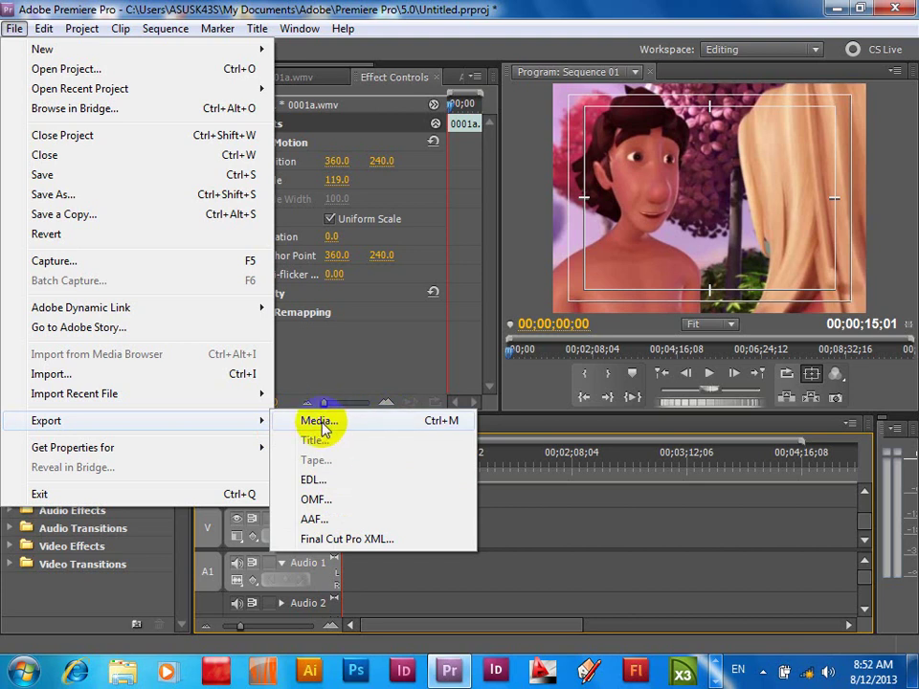
Step: Open Export Settings for Sequence 01 and check the Output and Source previews
left_click(321, 424)
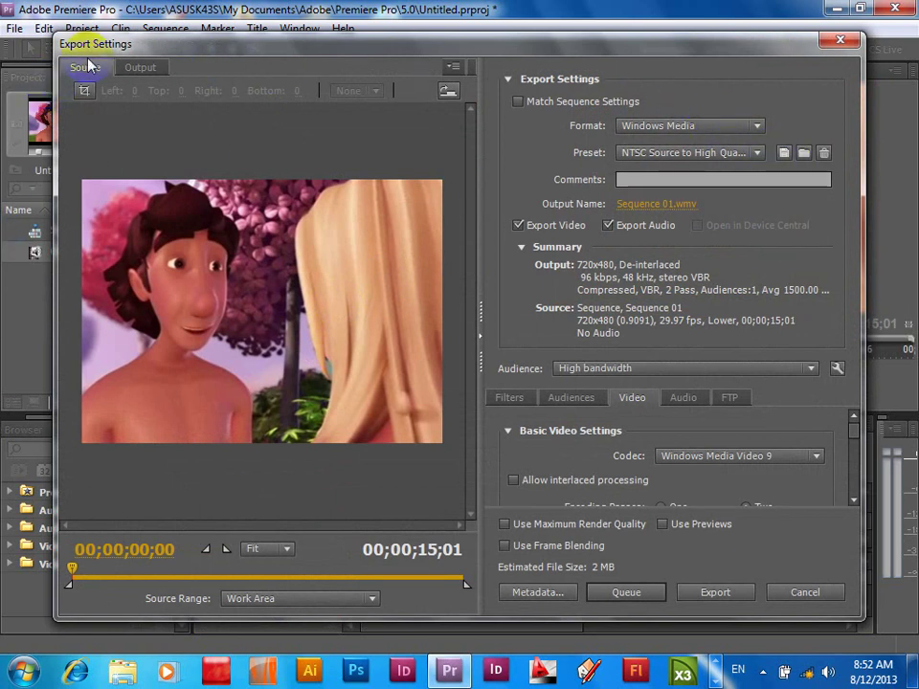
left_click(139, 69)
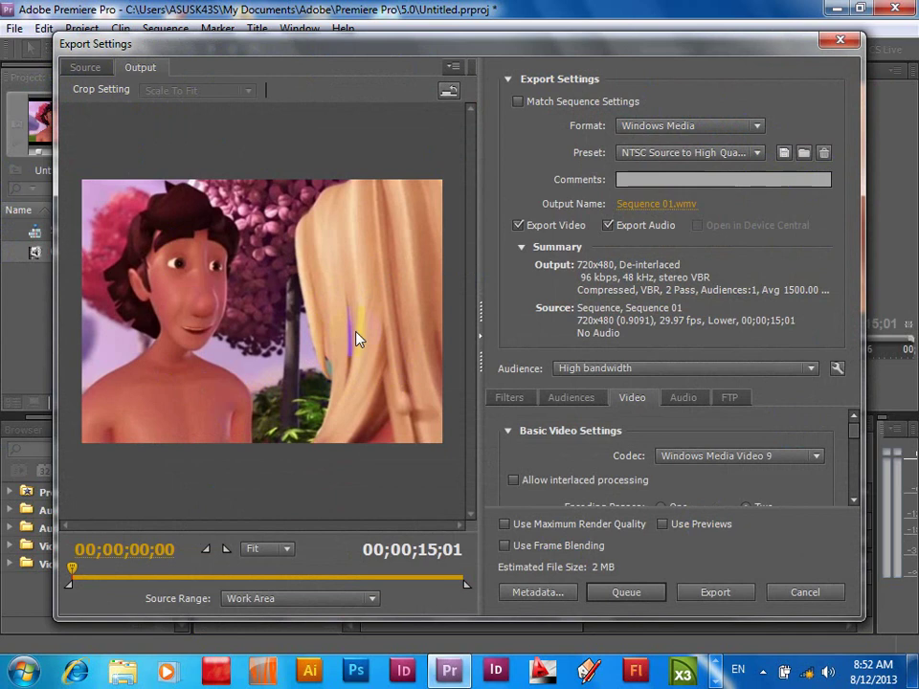
left_click(85, 68)
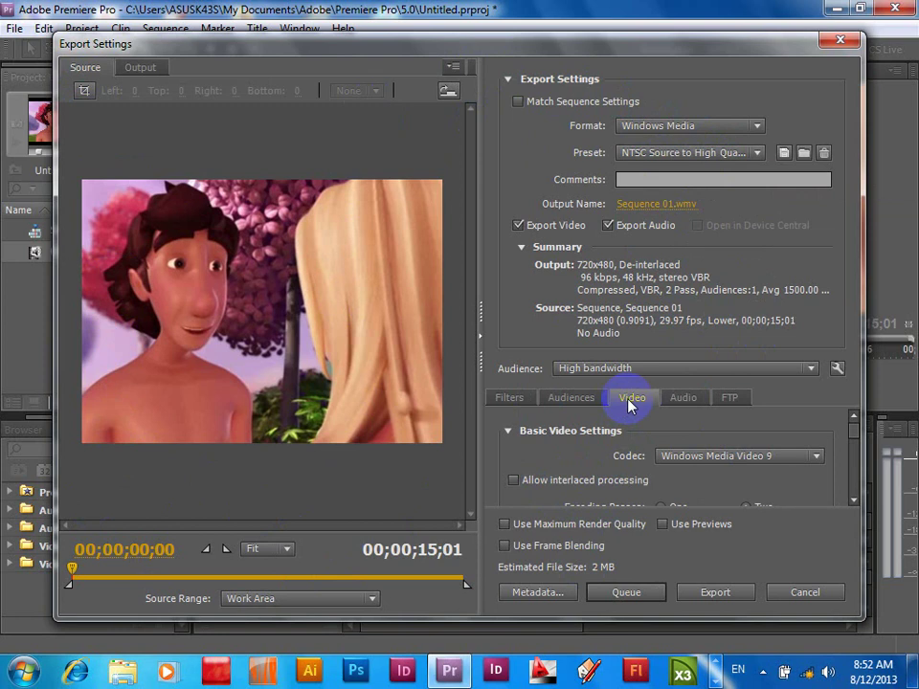
left_click(853, 499)
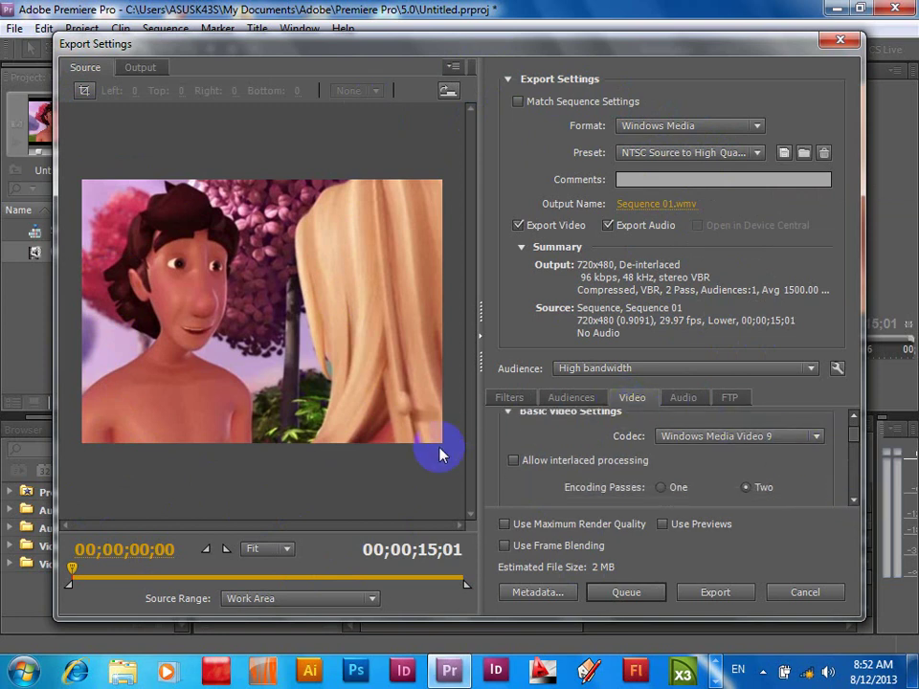
left_click(818, 440)
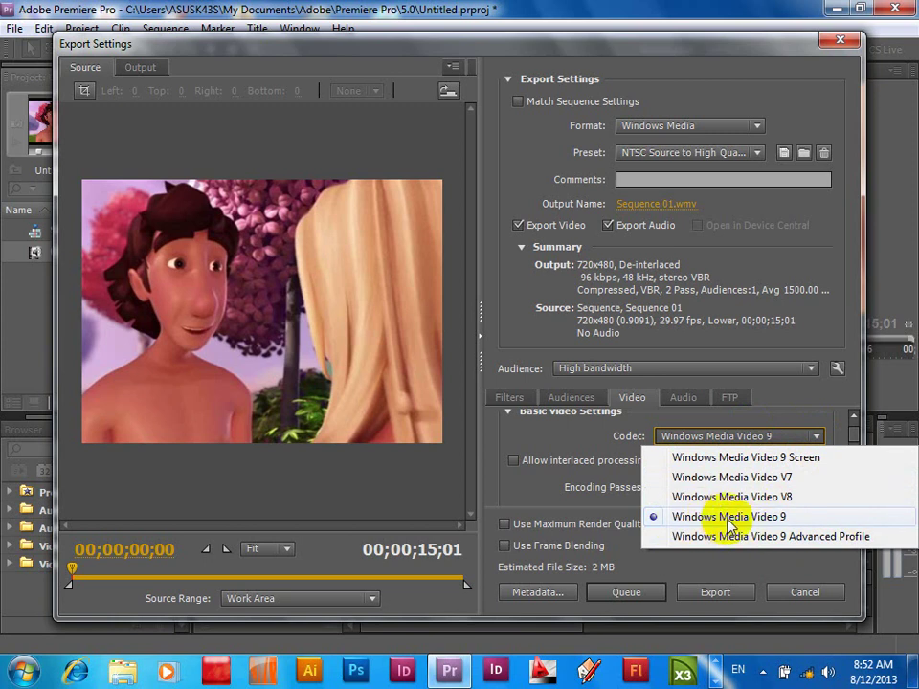
left_click(814, 517)
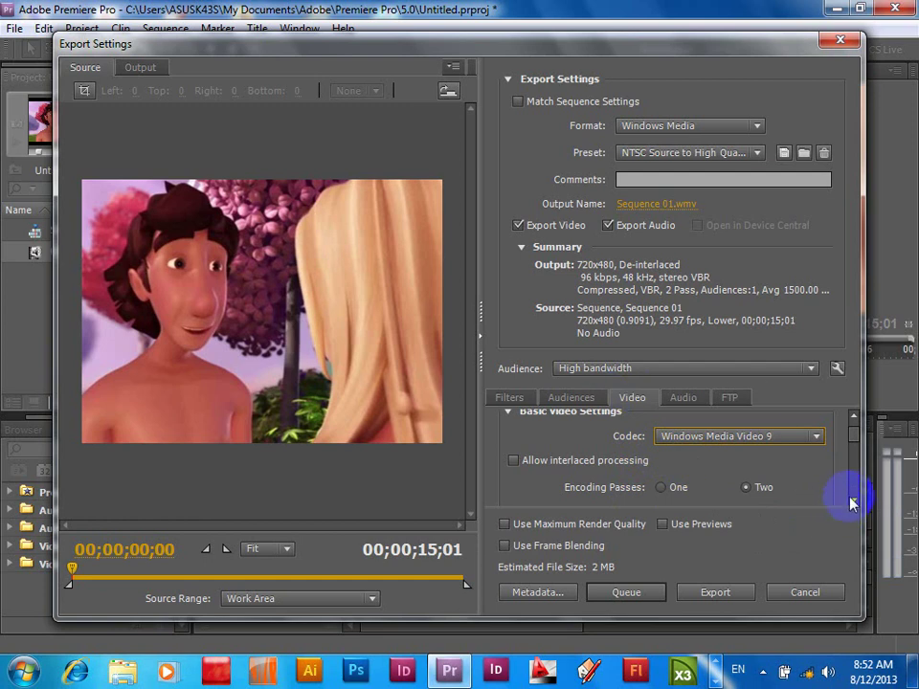
scroll(849, 497, "down", 1)
scroll(850, 497, "down", 2)
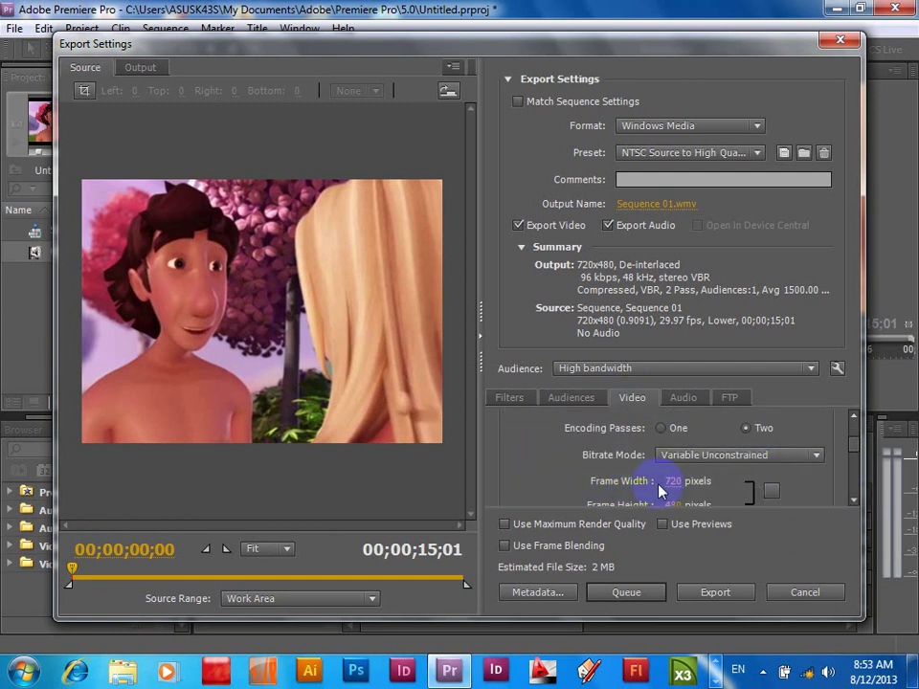
scroll(856, 495, "down", 1)
scroll(856, 497, "down", 1)
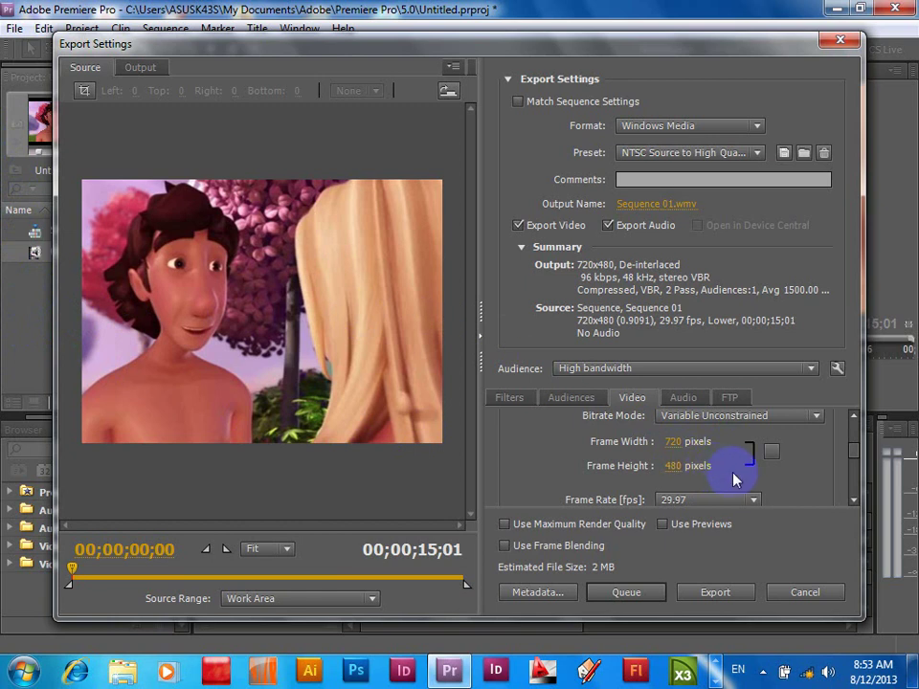
Step: Link the 720x480 export frame width and height to keep aspect ratio
left_click(855, 498)
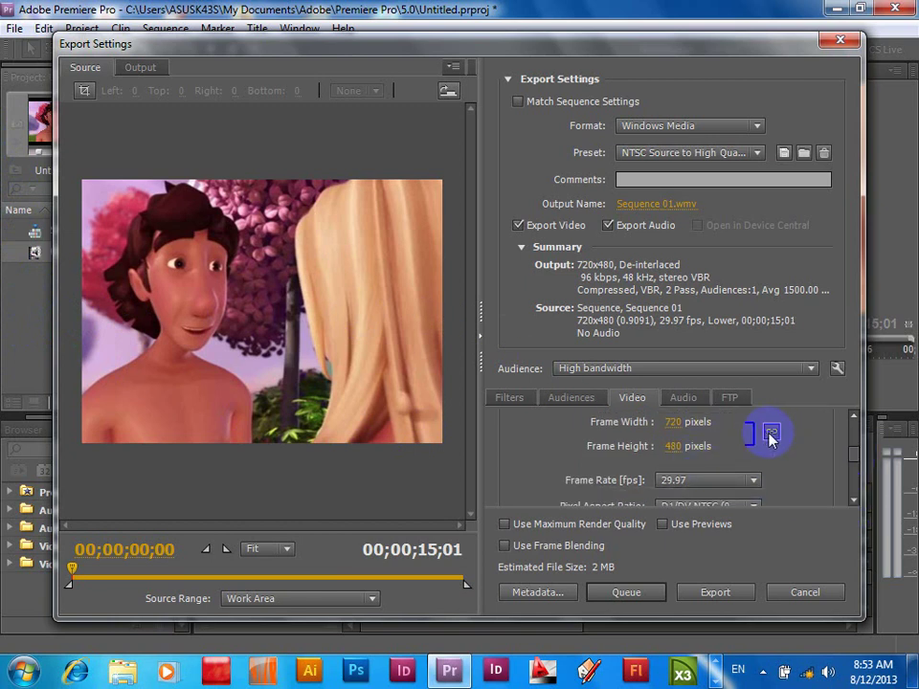
left_click(774, 434)
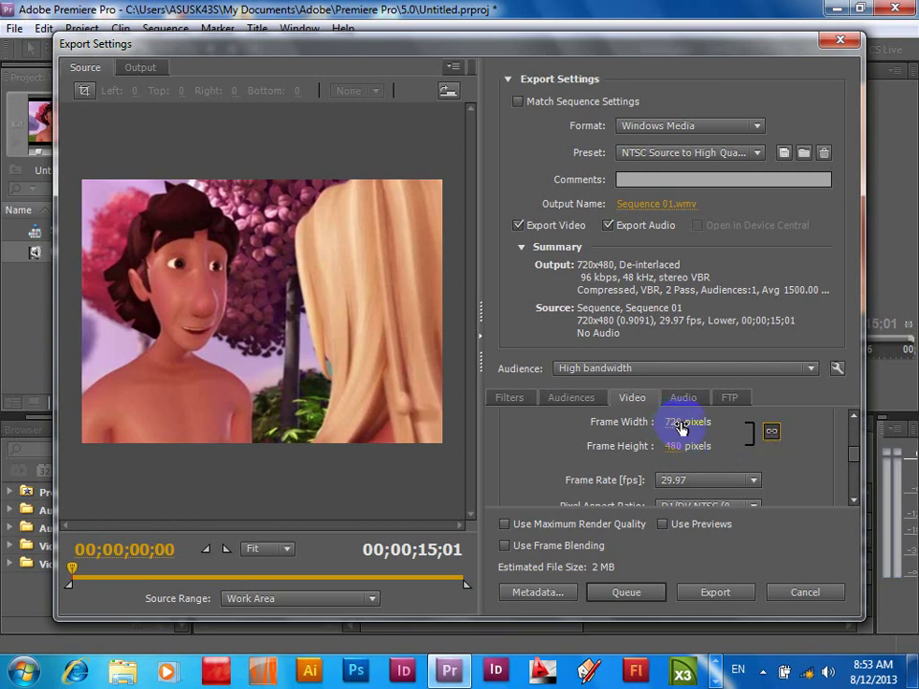
left_click(853, 500)
left_click(853, 500)
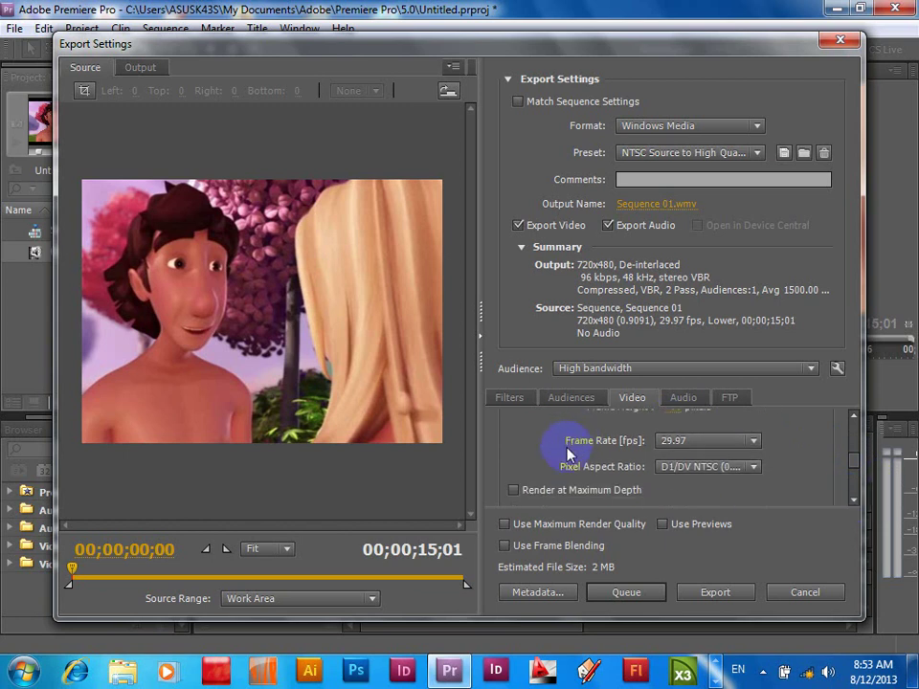
Step: Change the export frame rate from 29.97 to 30 fps, switching the preset to Custom
left_click(754, 441)
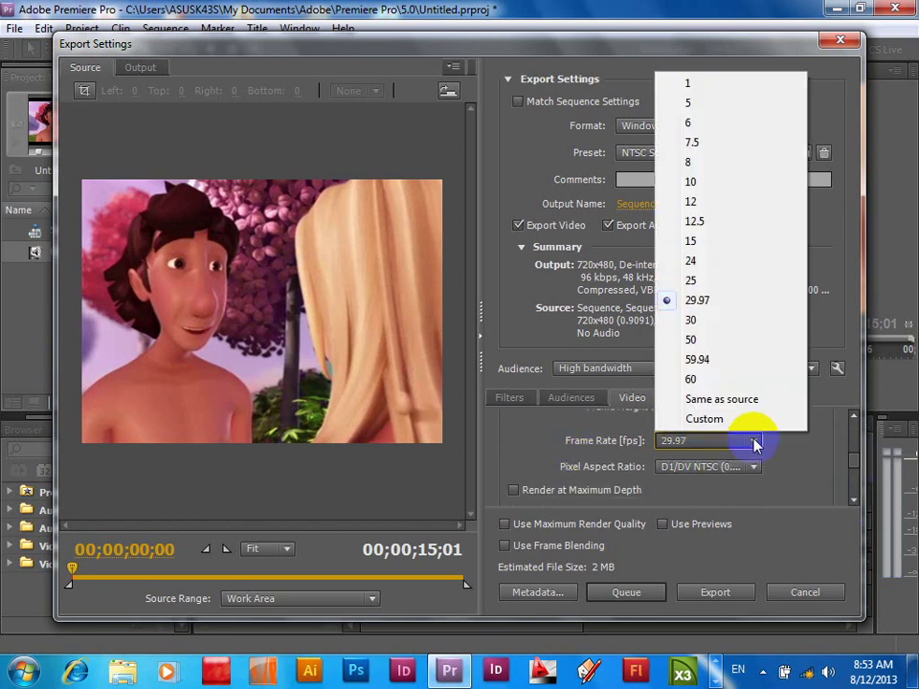
left_click(695, 320)
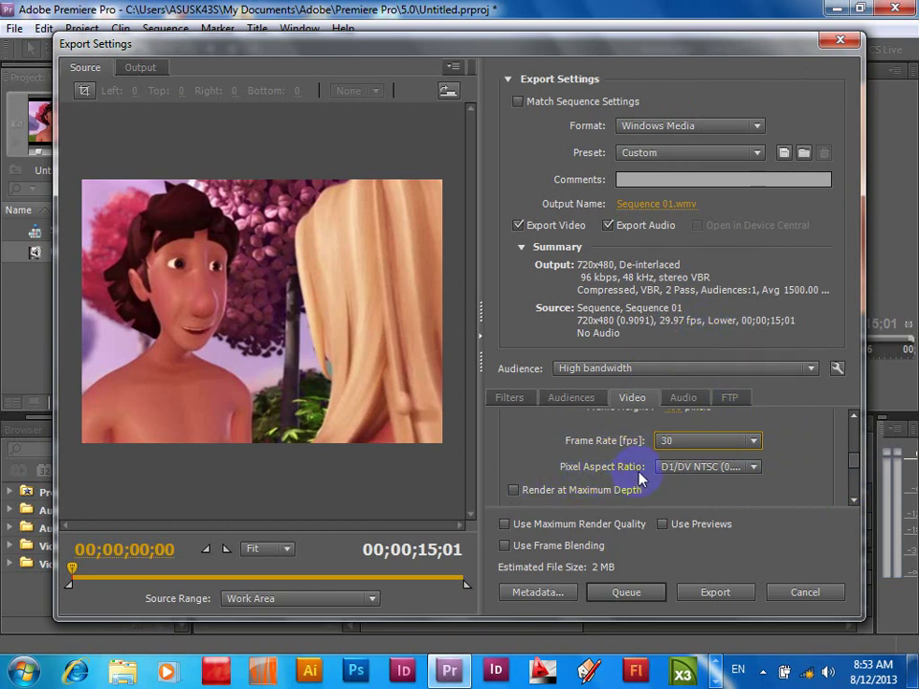
left_click(753, 469)
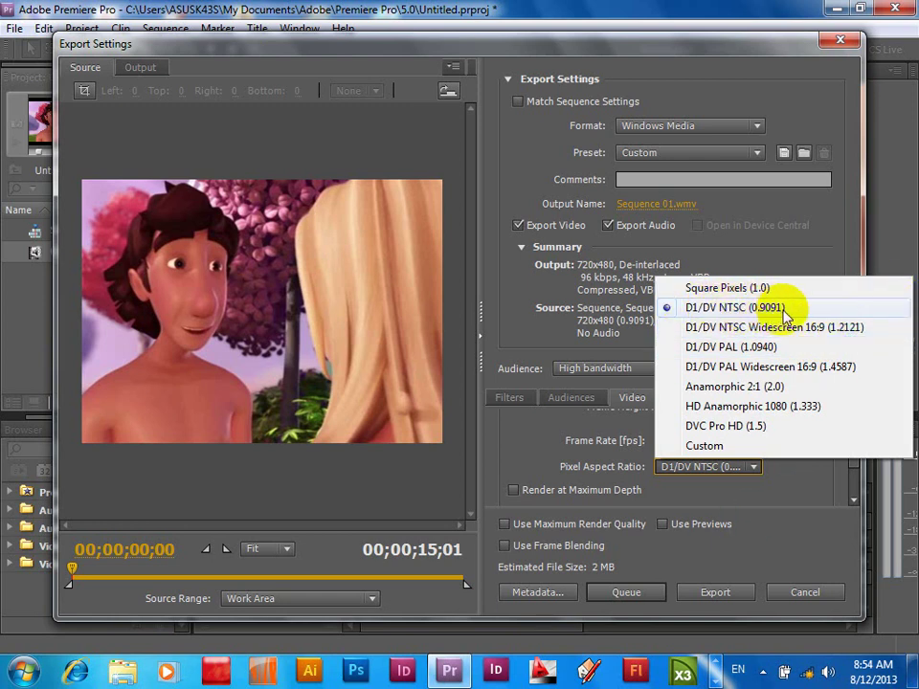
left_click(771, 311)
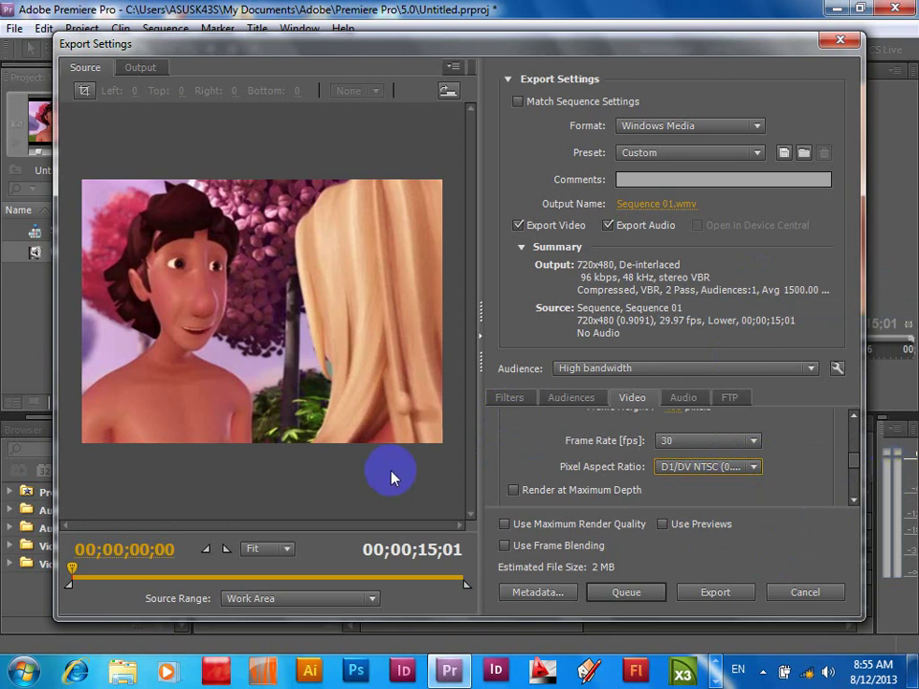
left_click(758, 130)
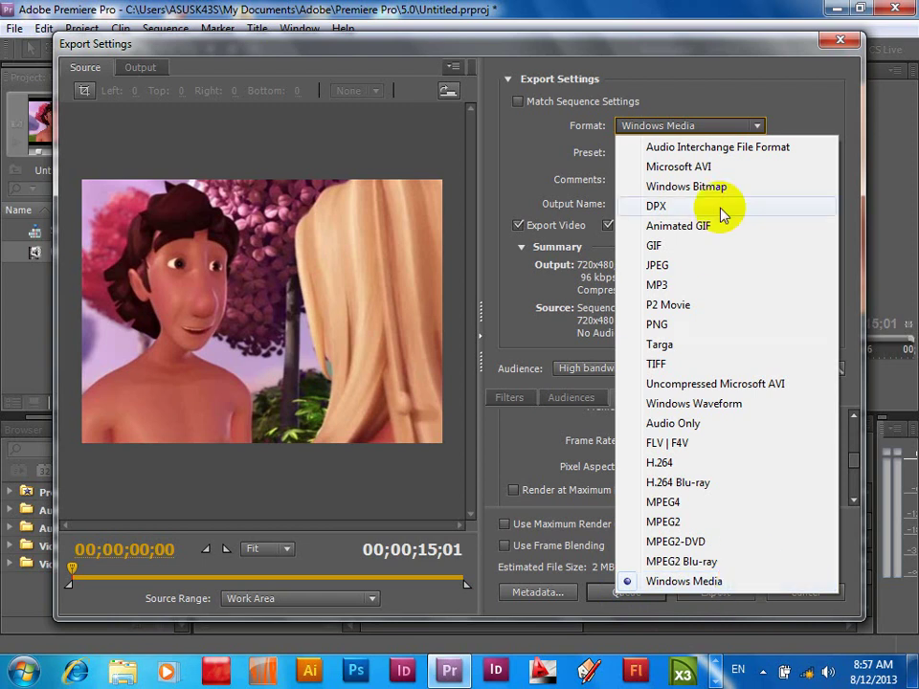
left_click(686, 48)
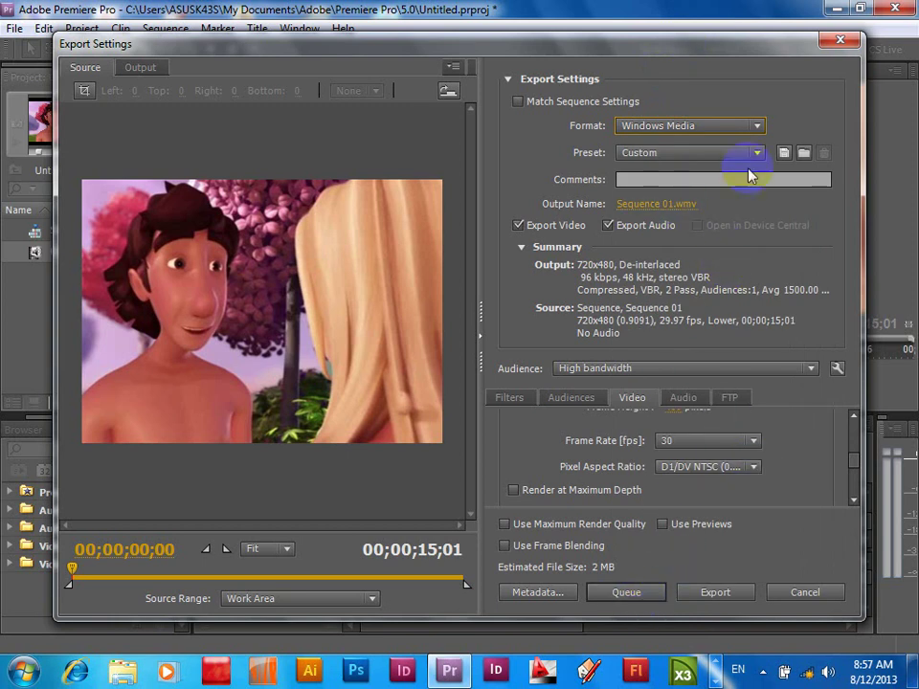
left_click(757, 127)
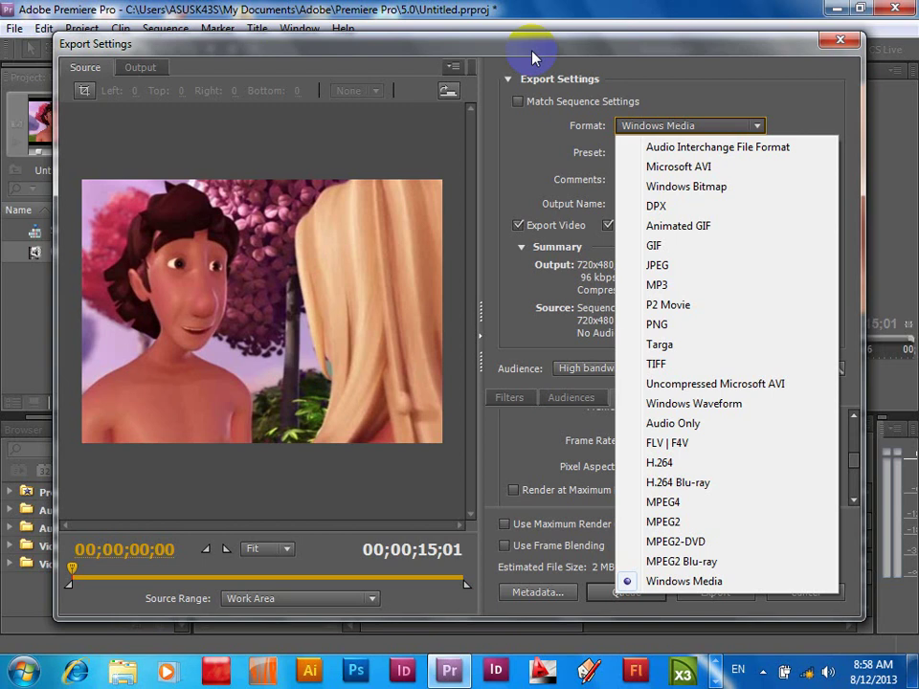
left_click(699, 54)
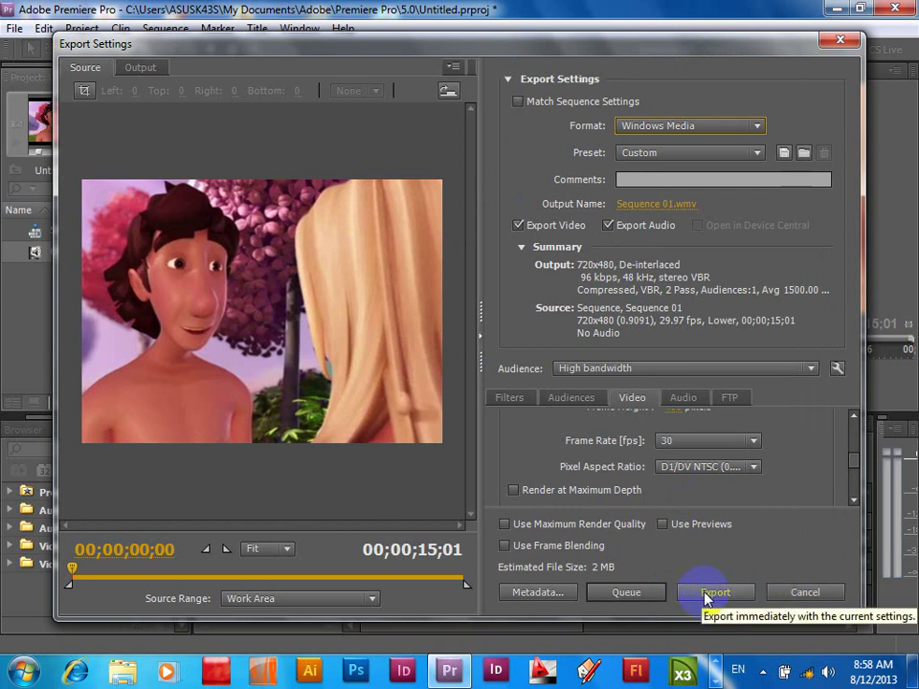
Step: Cancel Export Settings without exporting and show the 0001a.wmv clip in the Source monitor
left_click(806, 593)
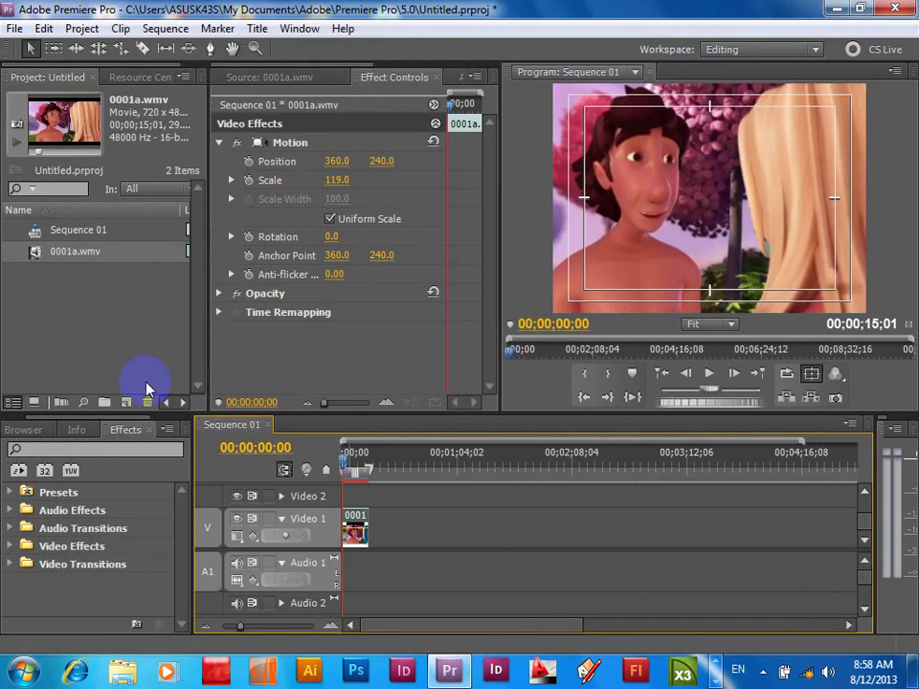
left_click(104, 309)
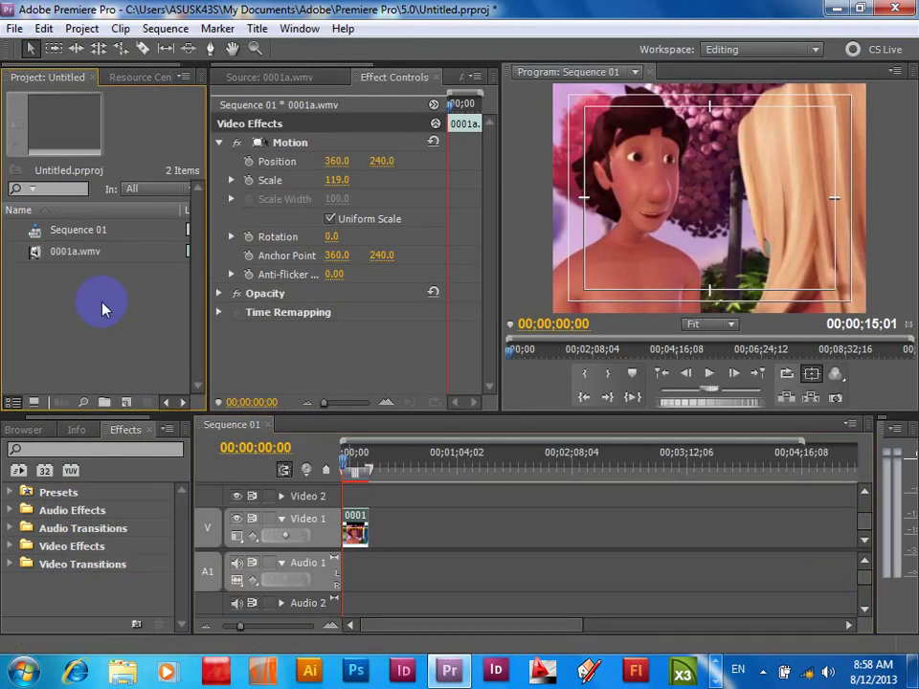
left_click(247, 77)
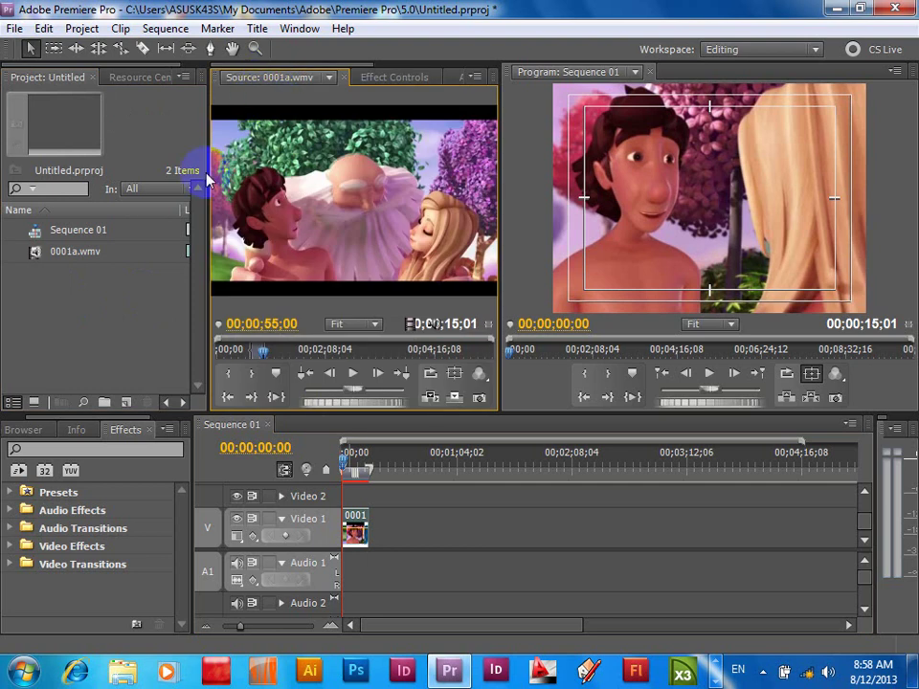
Step: Import 1.wmv through 4.wmv from the DATA (D:) drive and preview one in the Source monitor
left_click(70, 329)
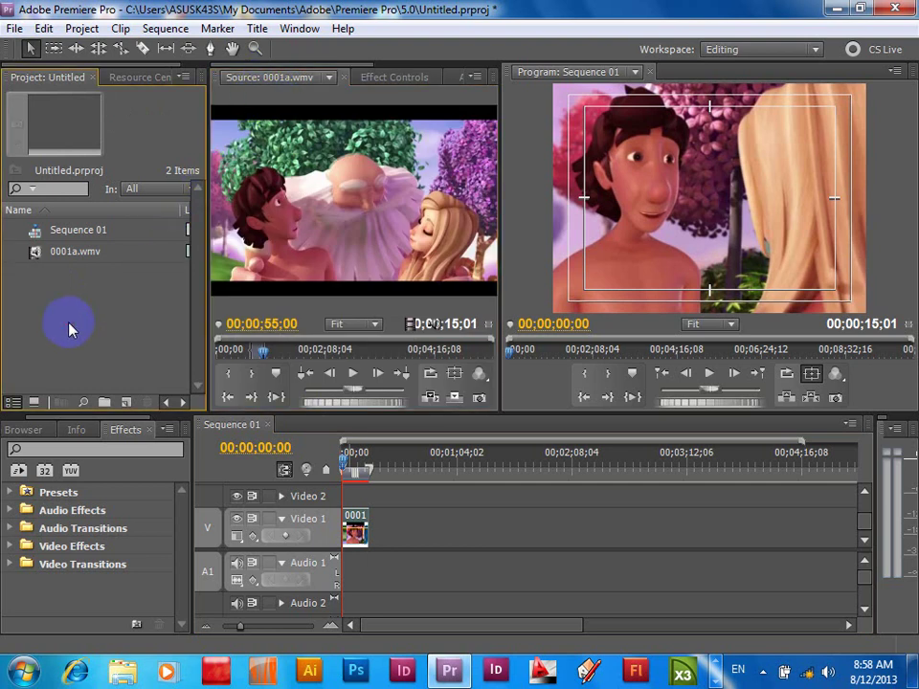
double_click(70, 330)
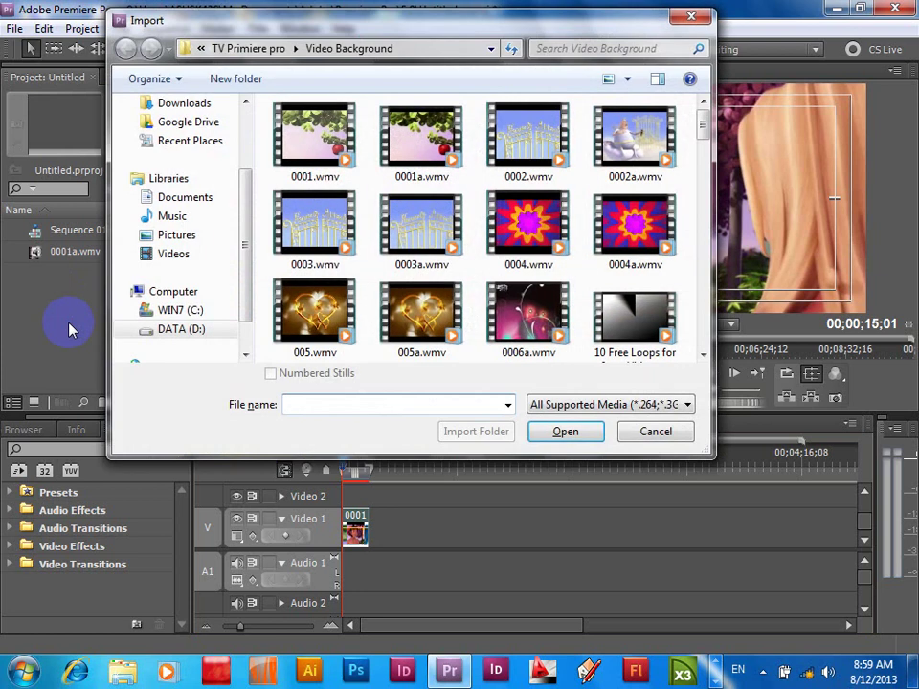
left_click(201, 48)
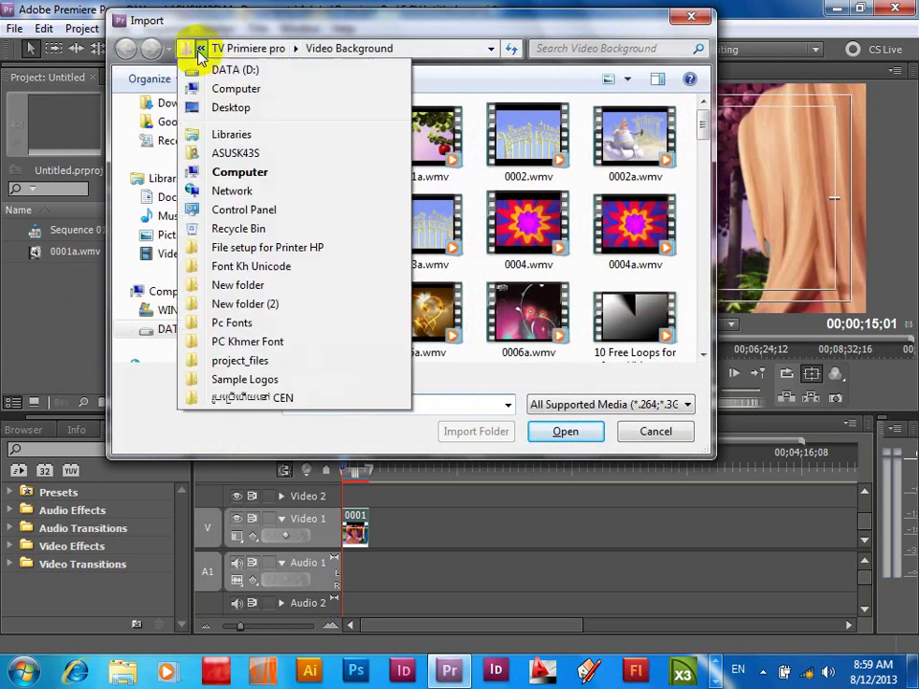
left_click(229, 73)
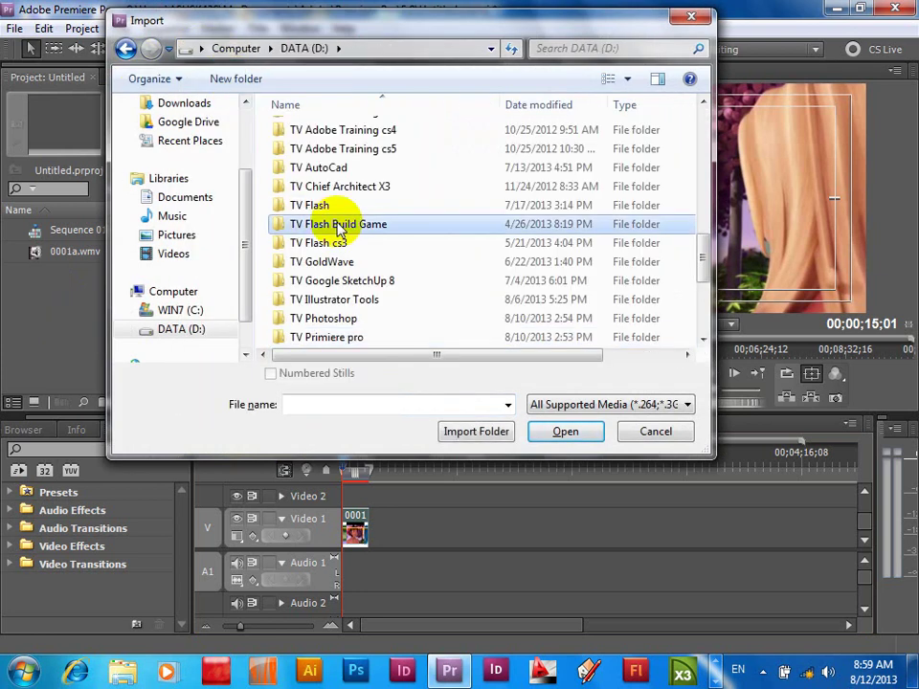
scroll(339, 226, "down", 3)
left_click(309, 189)
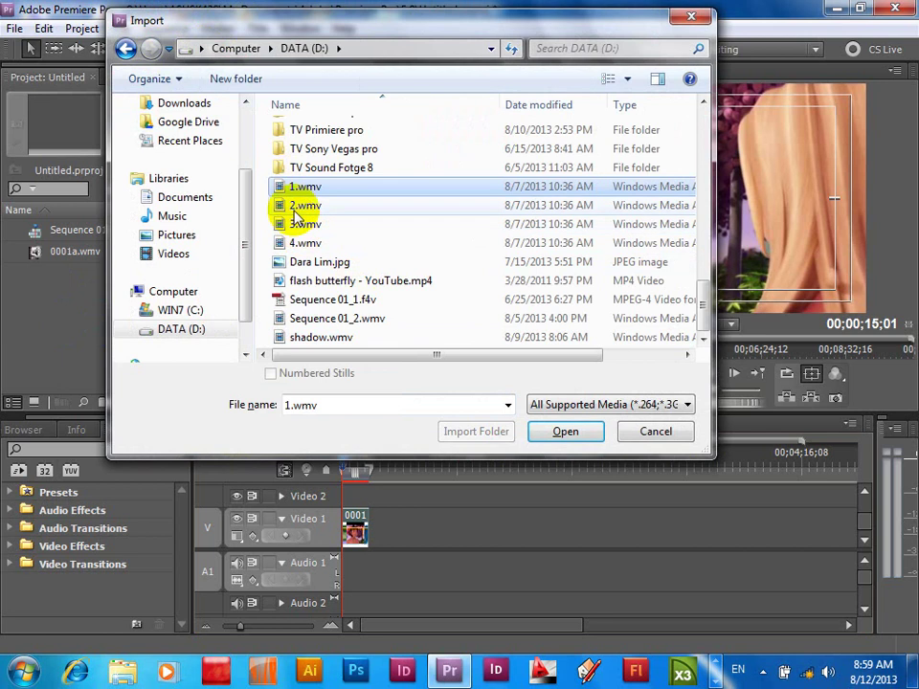
left_click(299, 245, "shift")
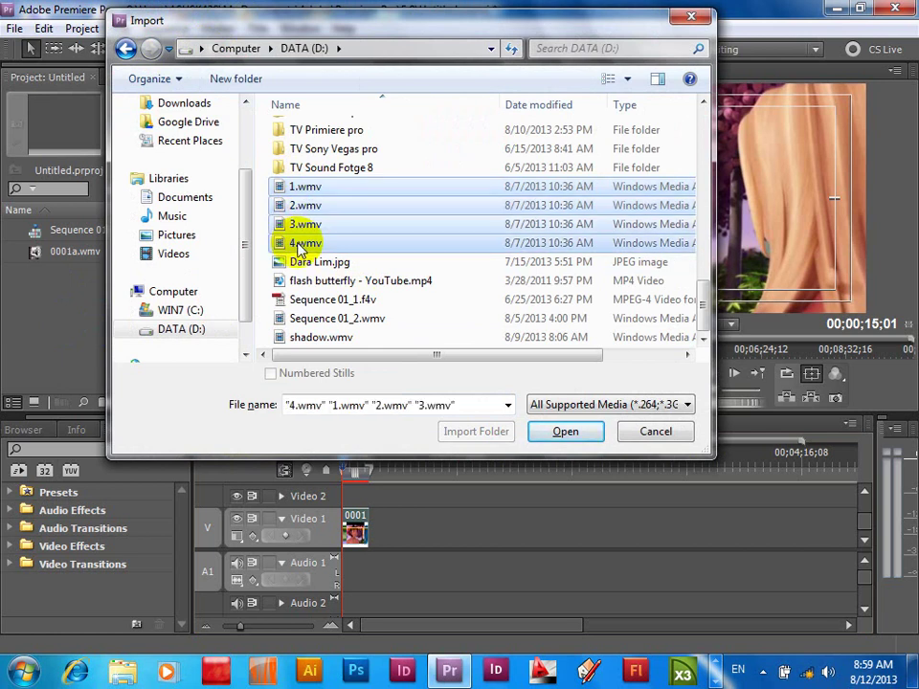
left_click(564, 433)
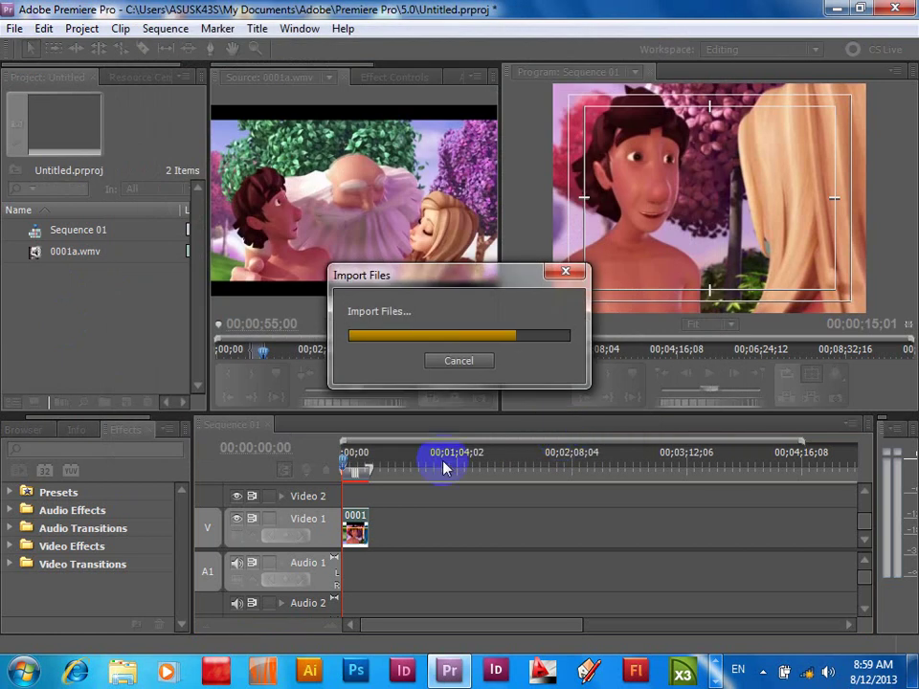
left_click_drag(34, 278, 363, 186)
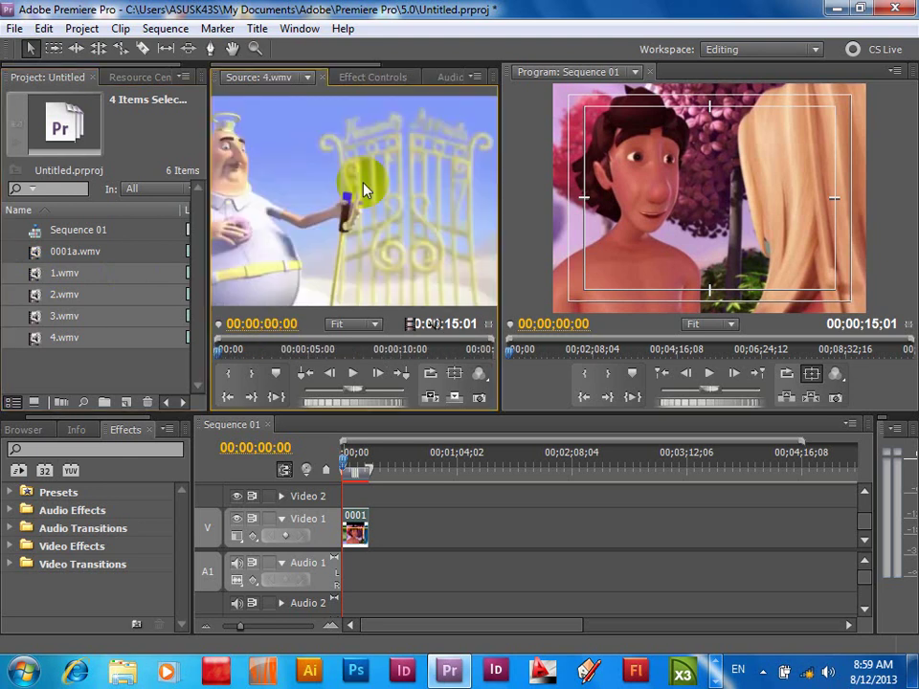
Step: Load 1.wmv in the Source monitor and delete the old 0001 clip from Video 1
left_click(266, 77)
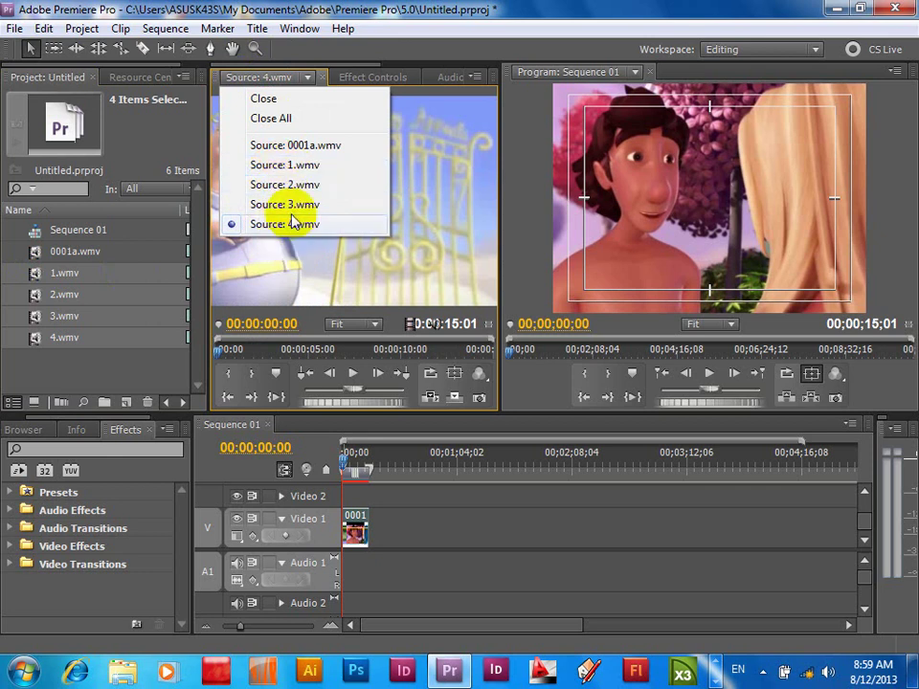
left_click(284, 164)
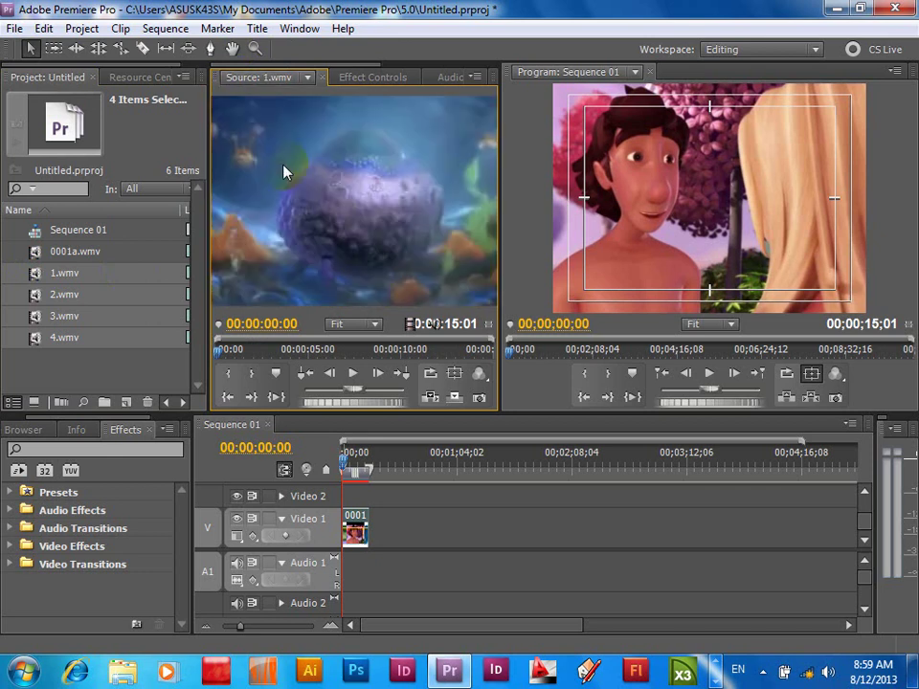
left_click(354, 538)
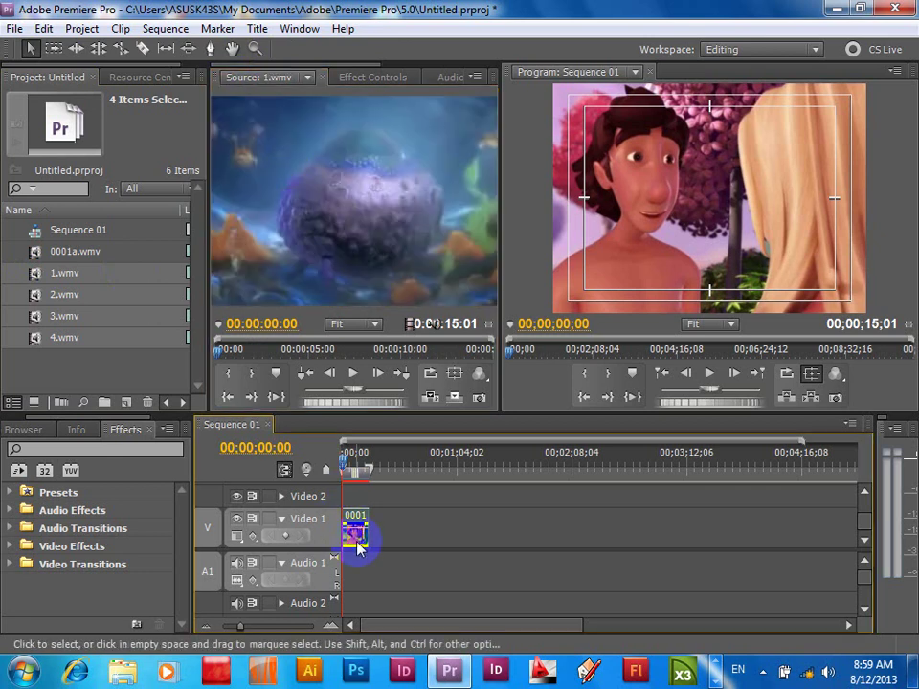
key("Delete")
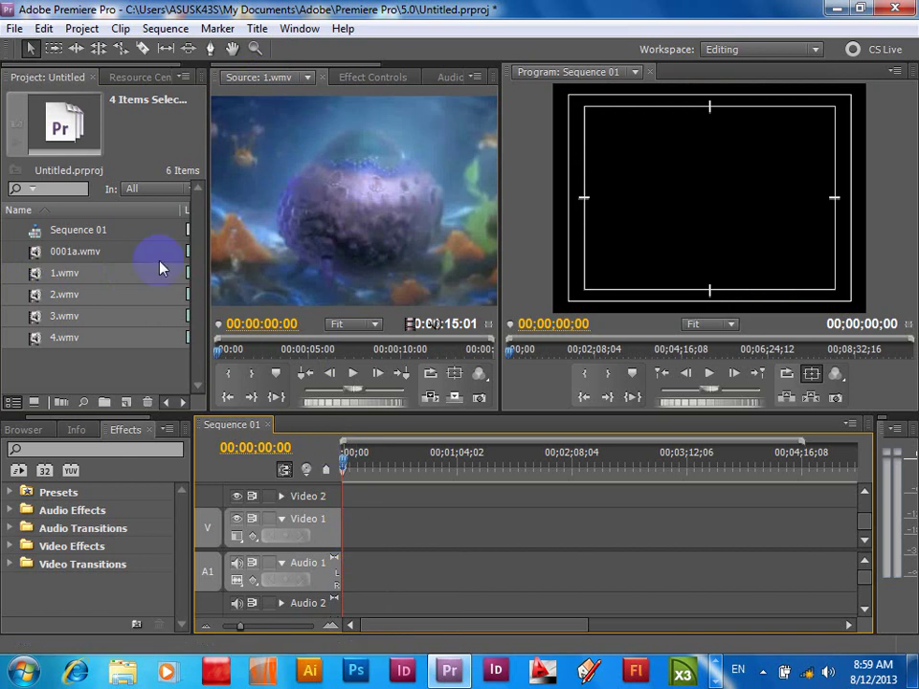
Step: Rename Sequence 01 to '1' and place 1.wmv at the start of Video 1
left_click(81, 230)
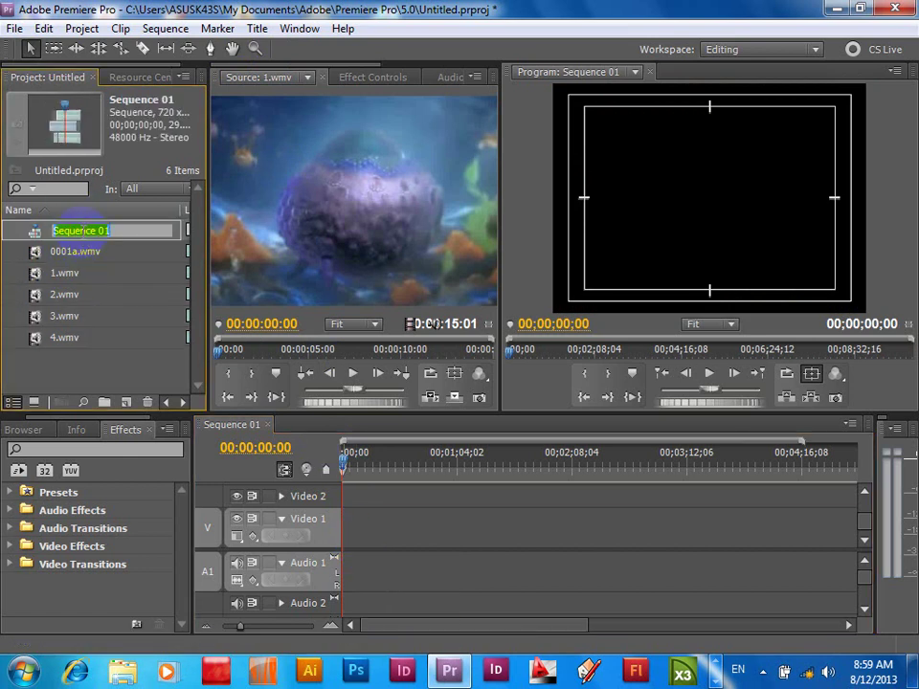
type("1")
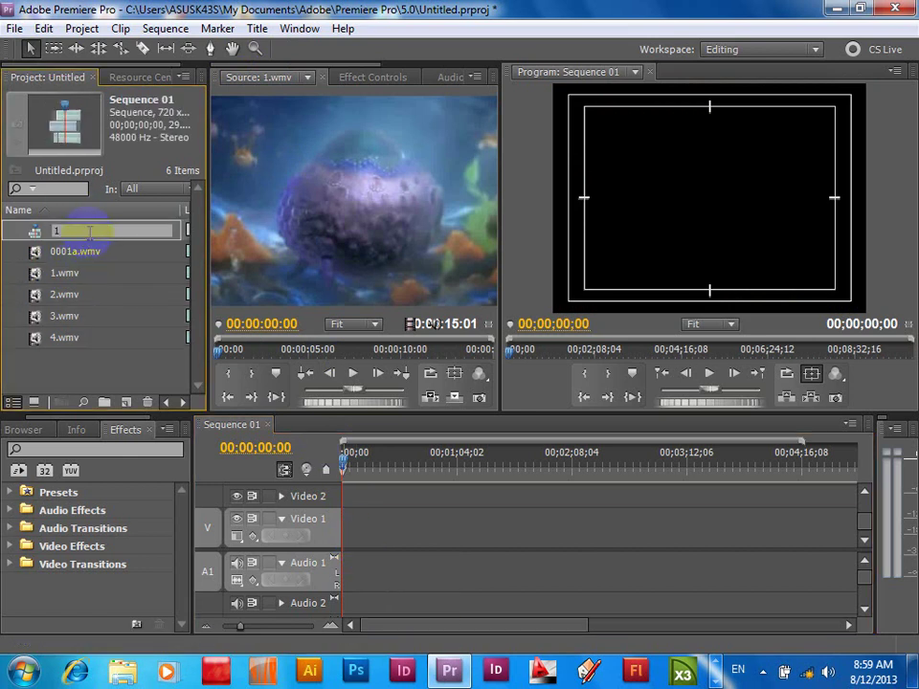
key("Tab")
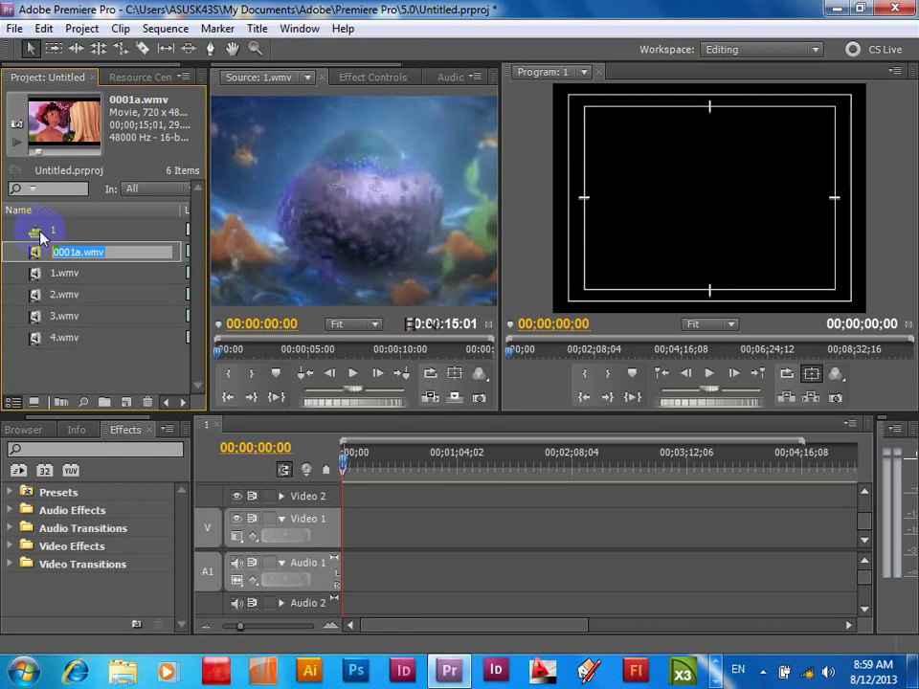
left_click_drag(41, 238, 357, 264)
left_click_drag(411, 324, 337, 542)
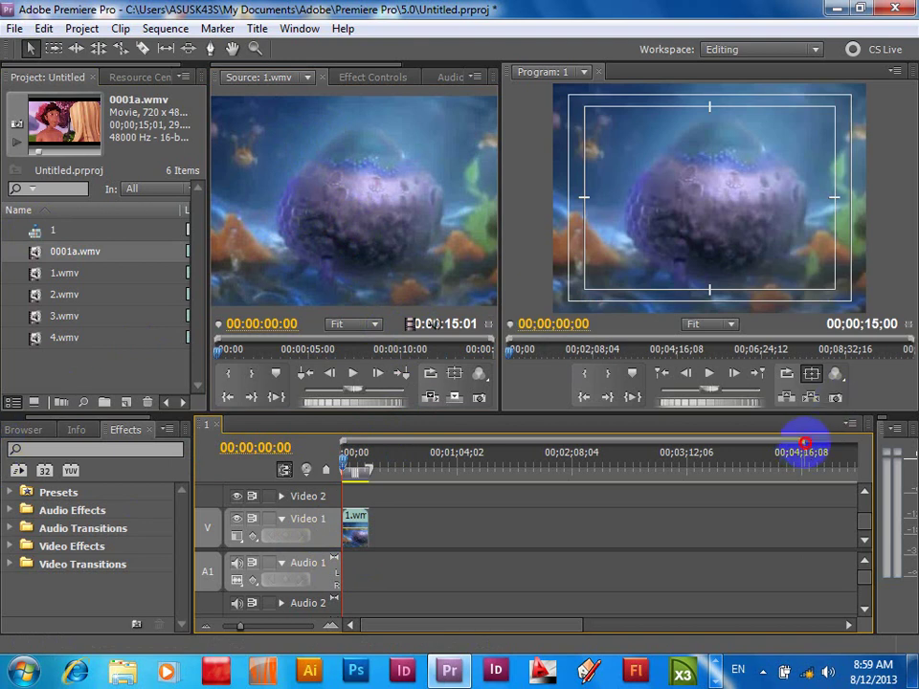
Step: Zoom the timeline so the 15-second 1.wmv clip fills most of Video 1, then select it
left_click_drag(804, 443, 647, 442)
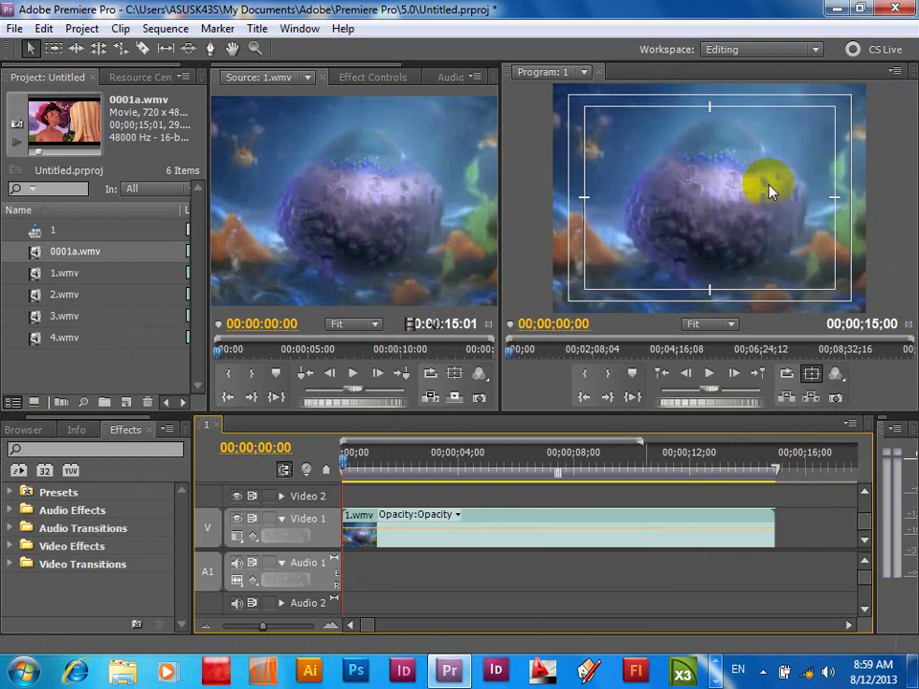
left_click(358, 80)
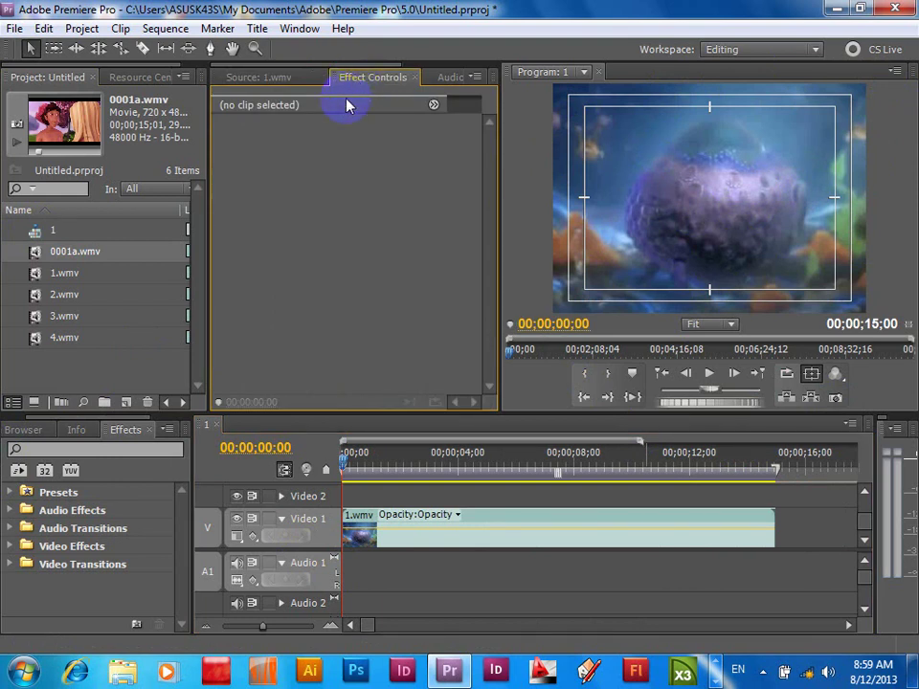
left_click(586, 524)
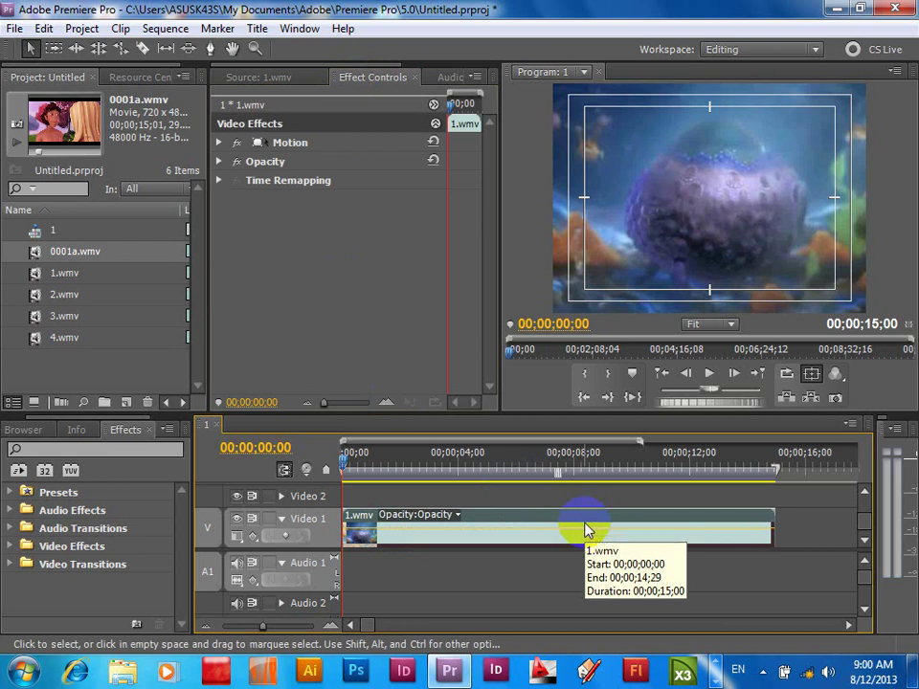
left_click(232, 82)
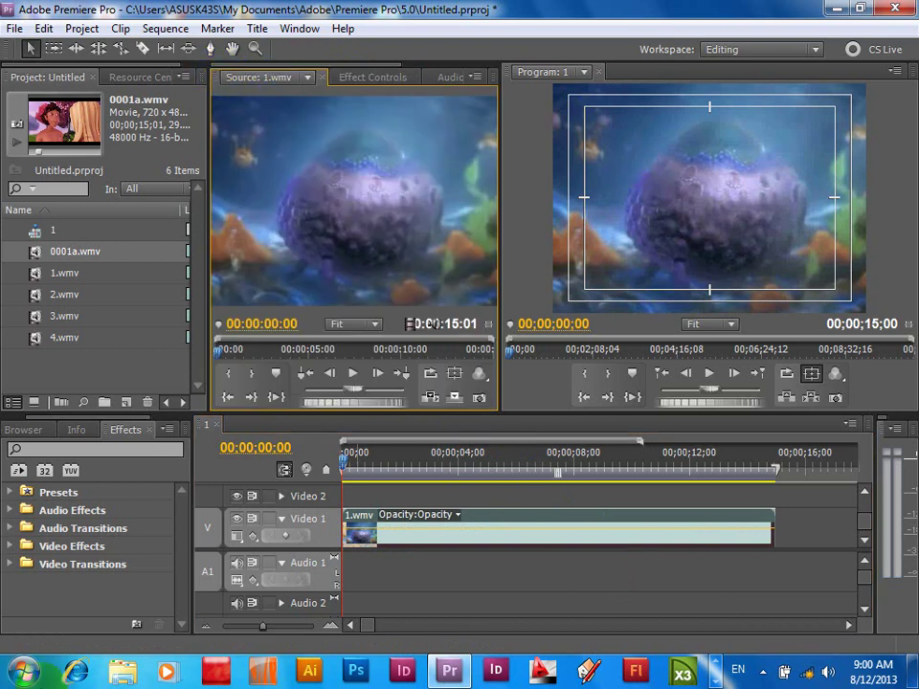
Step: Play shadow.wmv from the DATA (D:) drive in Windows Media Player as a reference, then close the player
left_click(123, 672)
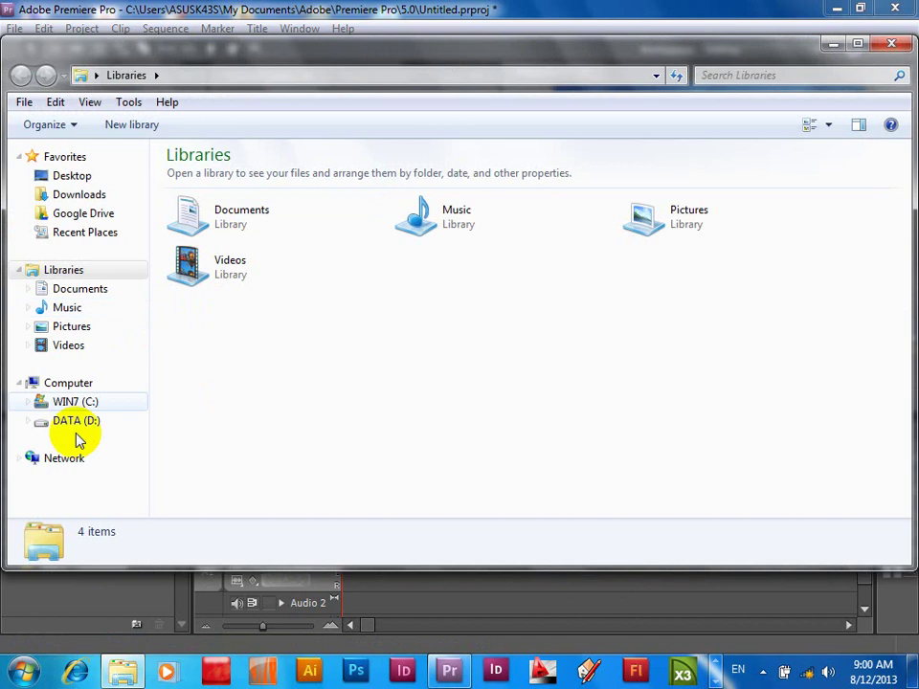
left_click(76, 421)
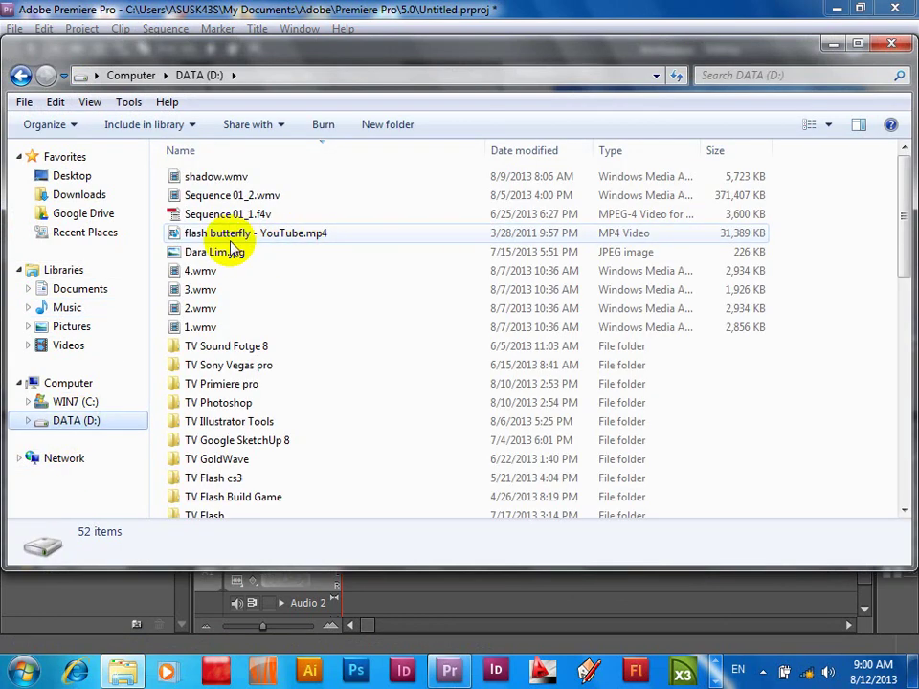
left_click(177, 185)
double_click(178, 185)
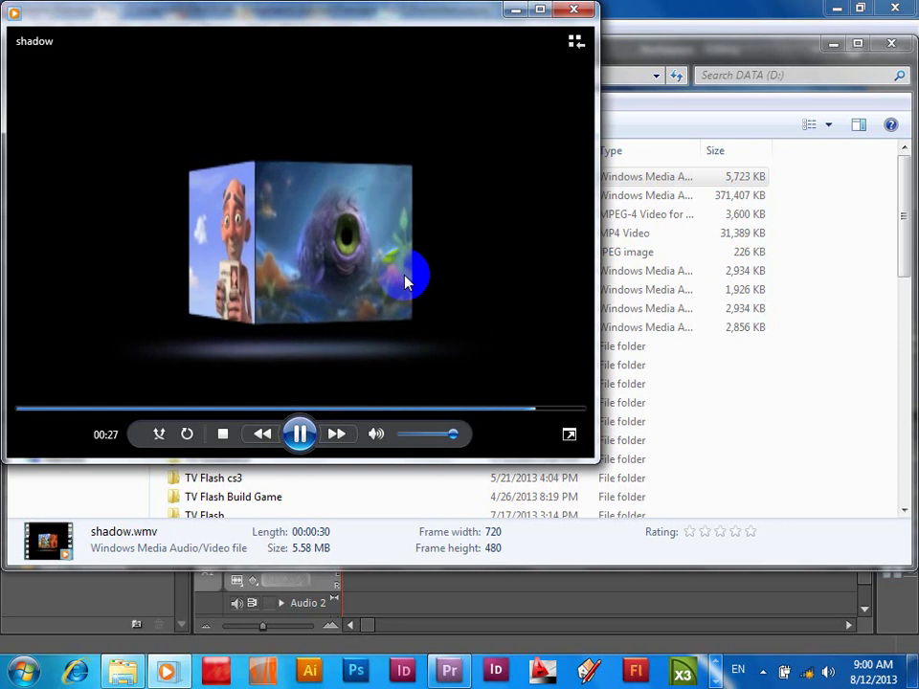
left_click(577, 12)
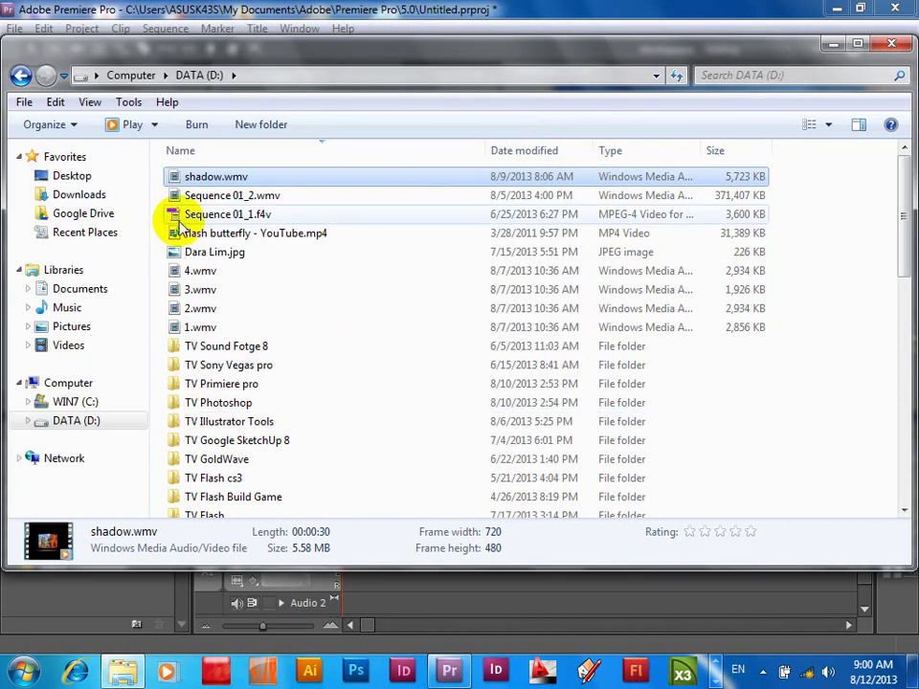
Step: Select 1.wmv on Video 1 and adjust its Motion scale in Effect Controls
left_click(150, 603)
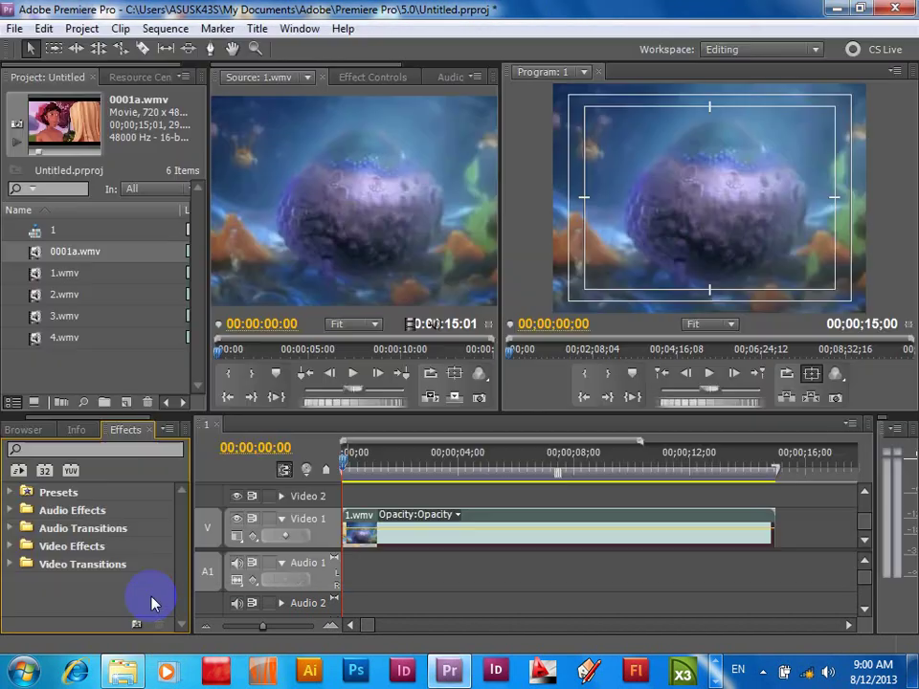
left_click(474, 530)
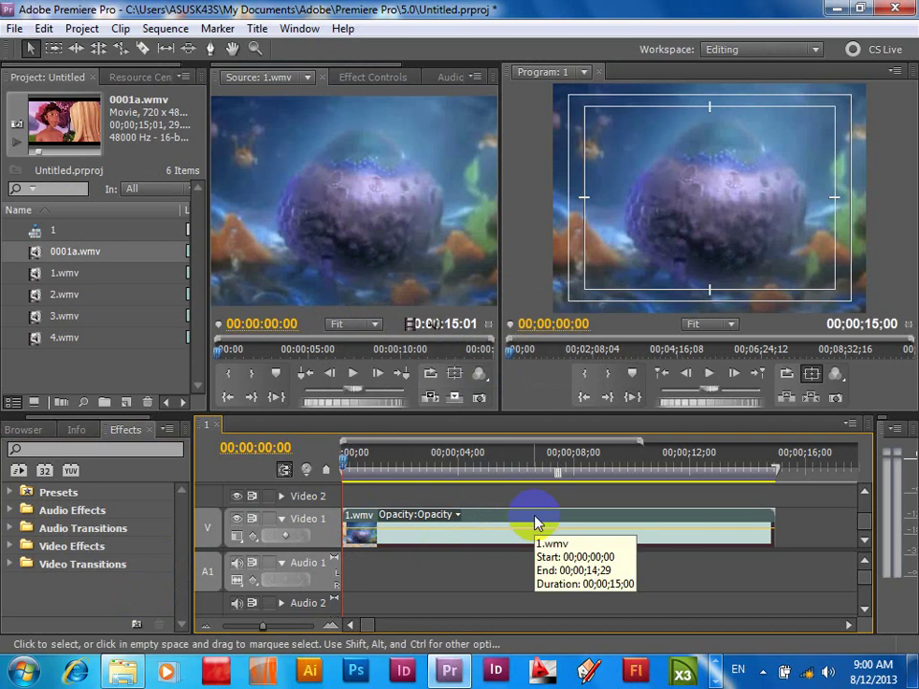
left_click(369, 78)
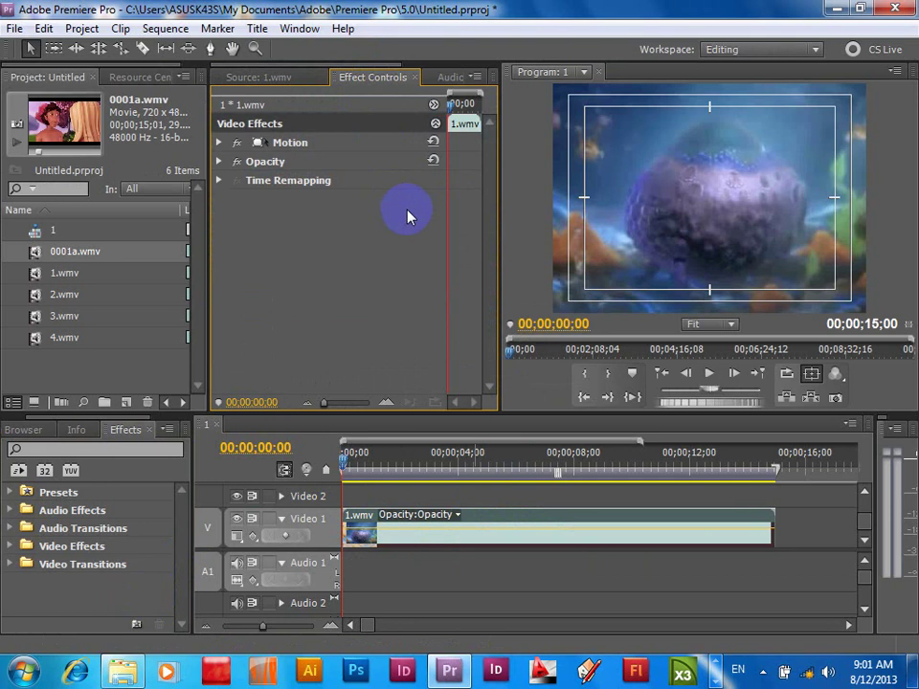
left_click(217, 142)
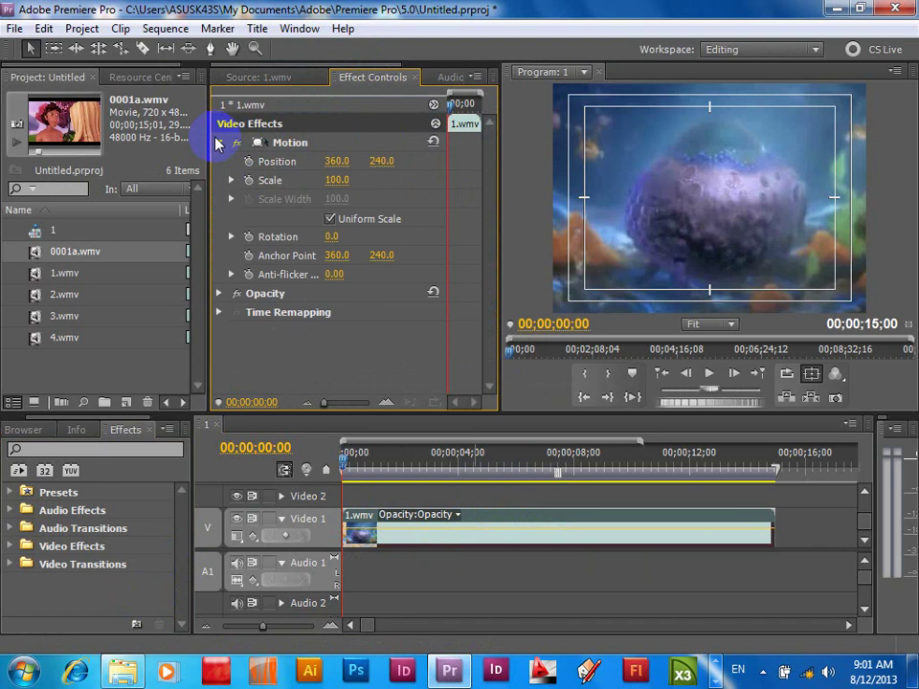
left_click(256, 163)
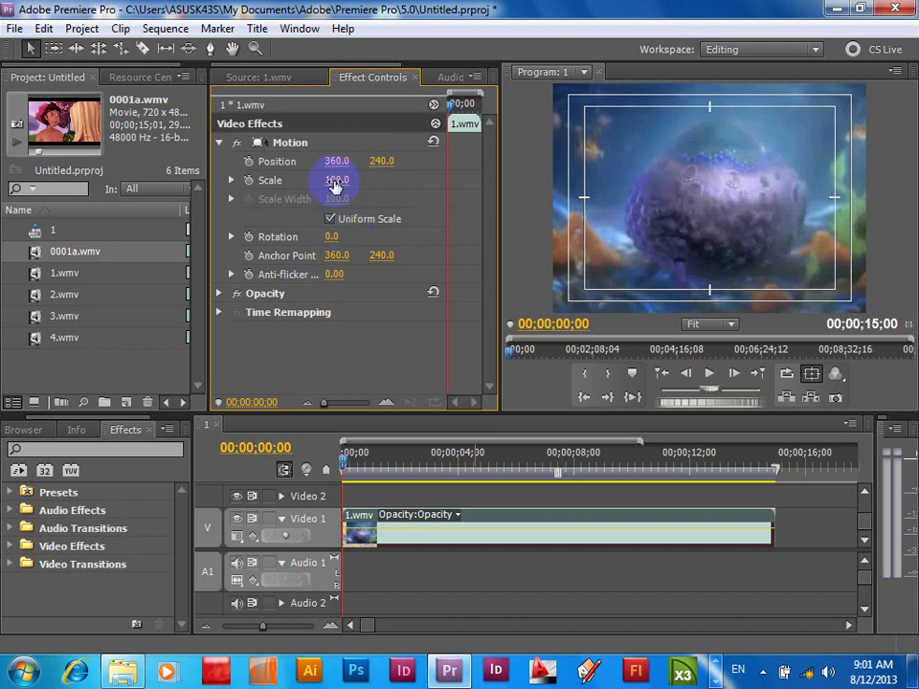
mouse_move(335, 180)
left_mouse_down()
mouse_move(280, 180)
mouse_move(349, 181)
left_mouse_up()
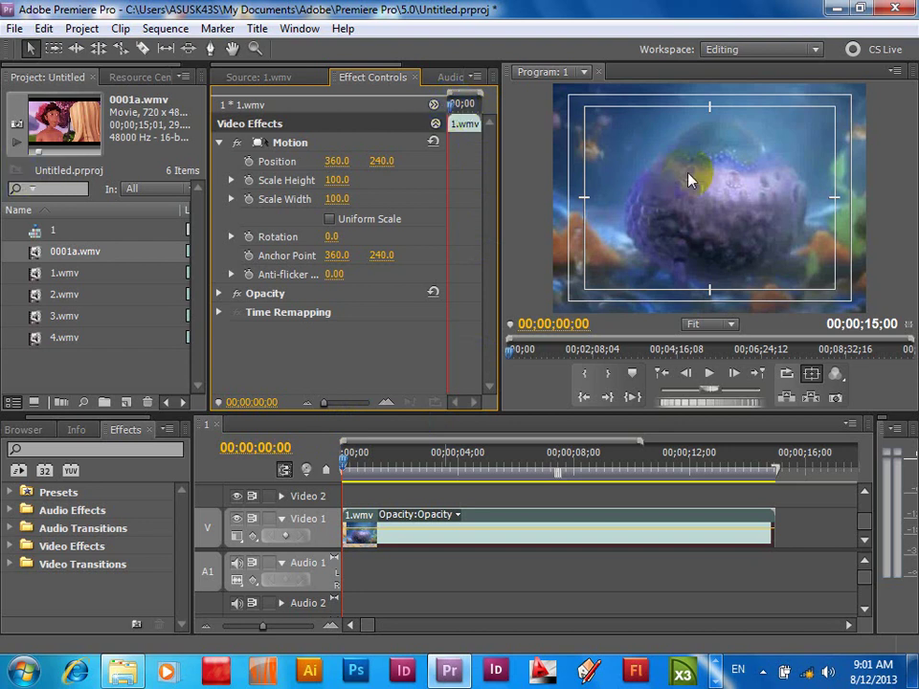
Step: Set Position and Scale Width keyframes at 00;00, then jump to the sequence end
left_click(249, 162)
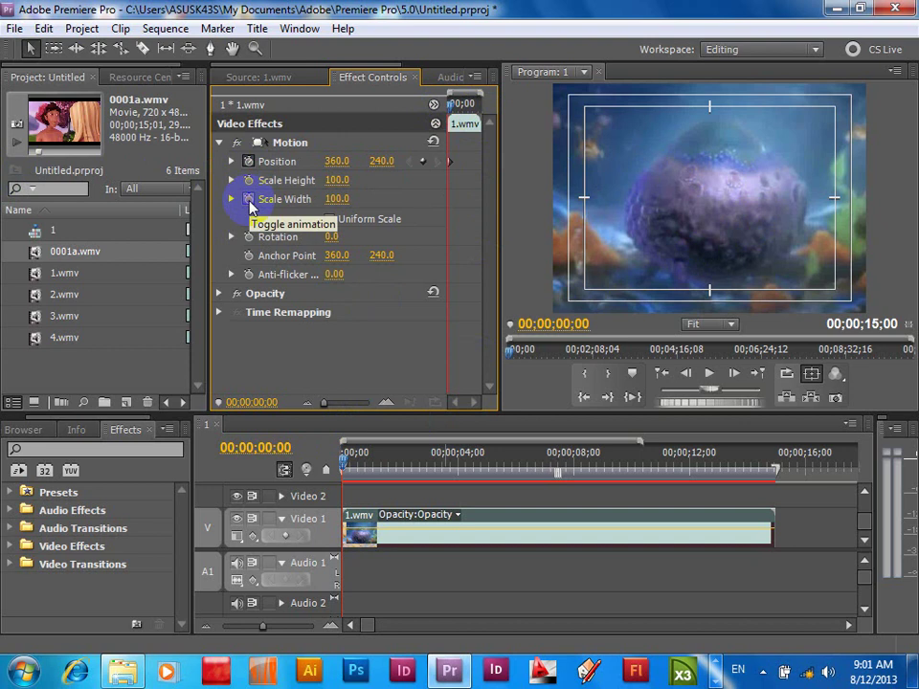
left_click(250, 200)
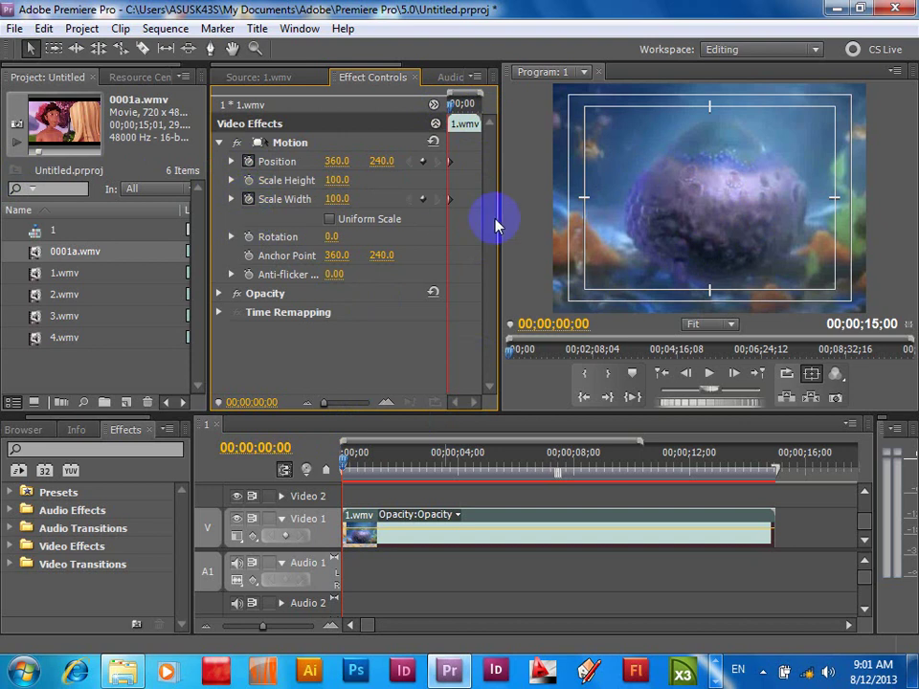
left_click(483, 117)
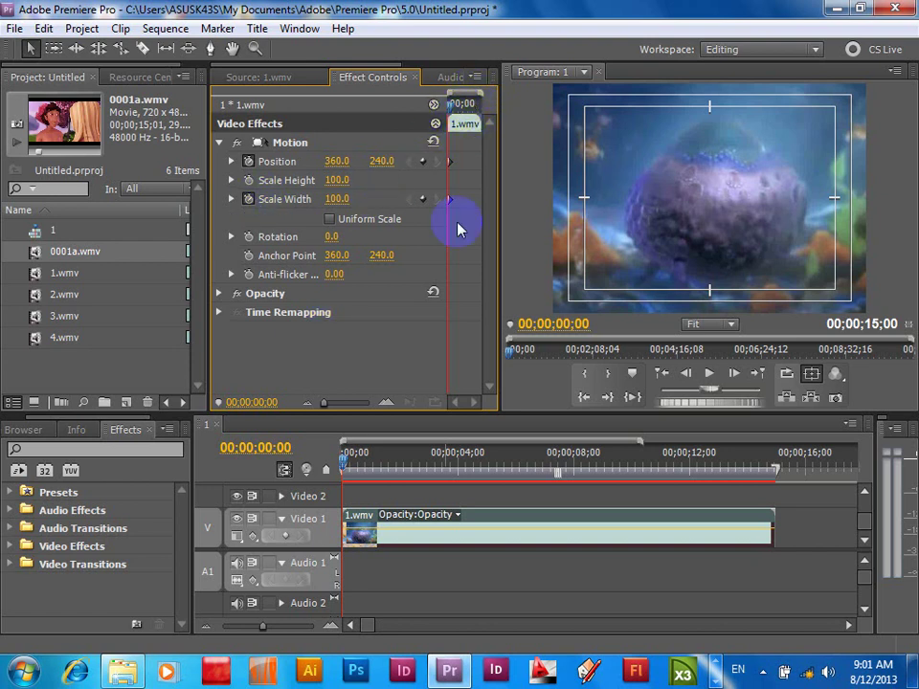
key("End")
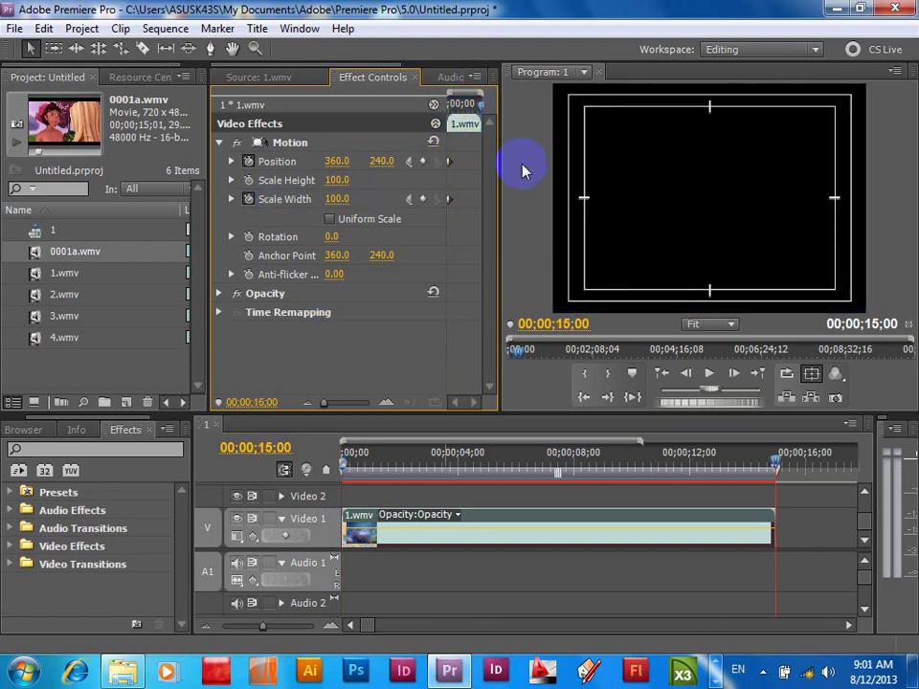
Step: Add Position and Scale Width keyframes at the clip's end, 14;29
left_click(584, 282)
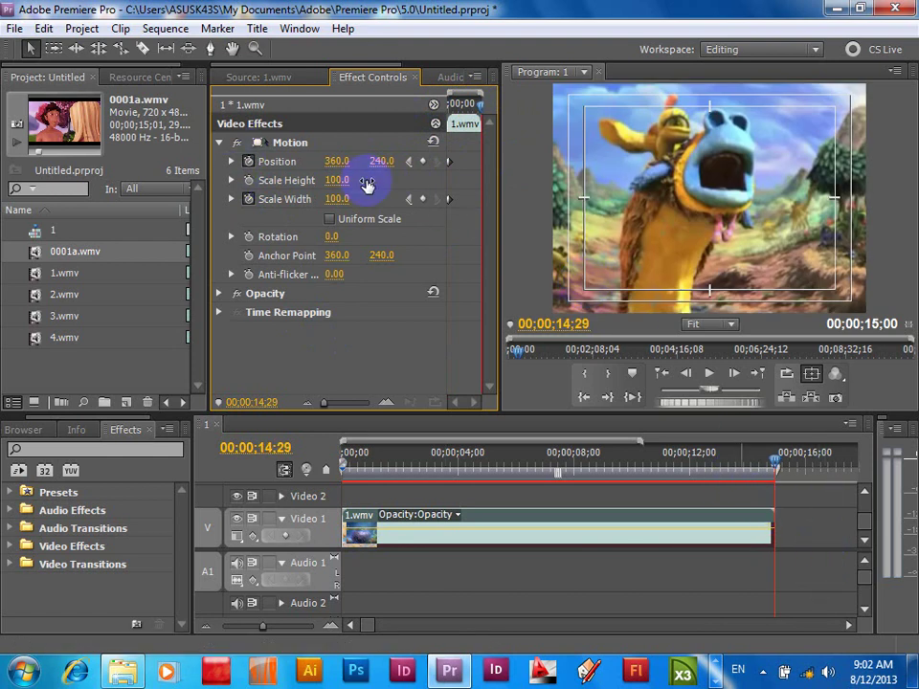
left_click(422, 161)
left_click(423, 199)
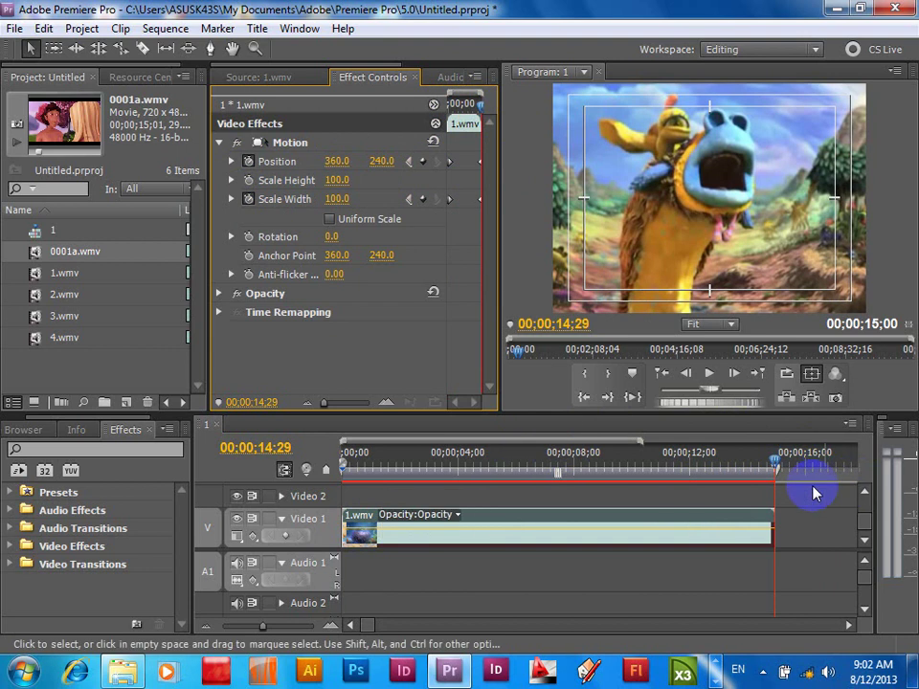
Step: Add Position and Scale Width keyframes at exactly 00;00;07;15
left_click(776, 462)
left_click_drag(776, 461, 559, 454)
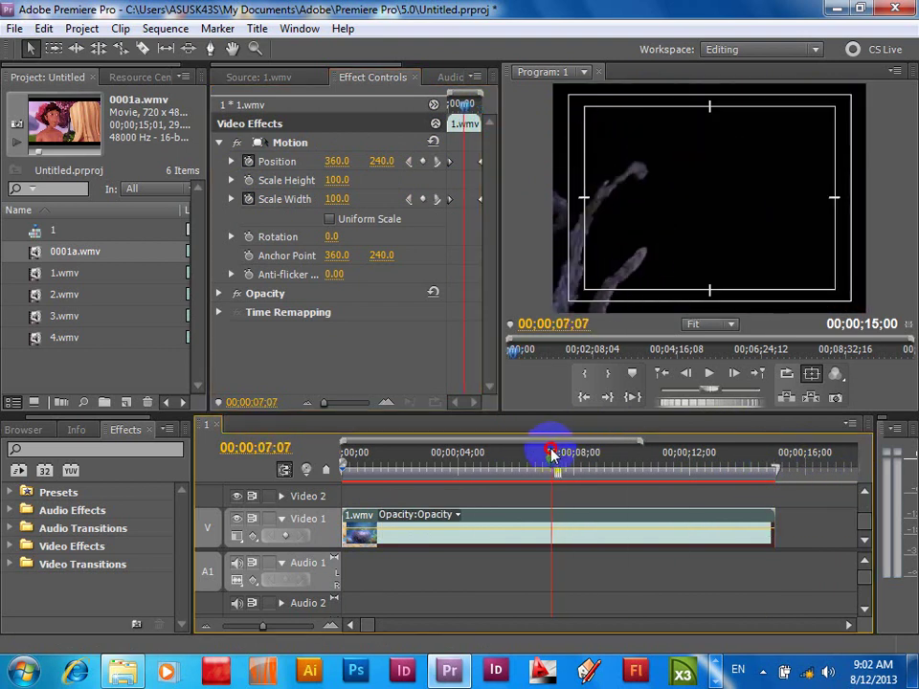
left_click_drag(641, 441, 492, 431)
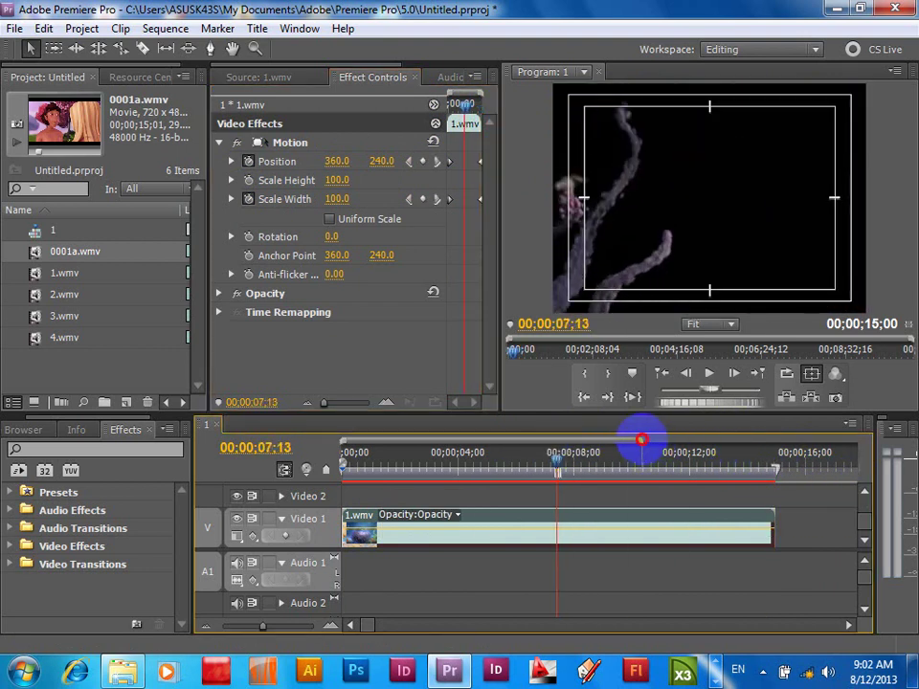
left_click_drag(595, 465, 654, 469)
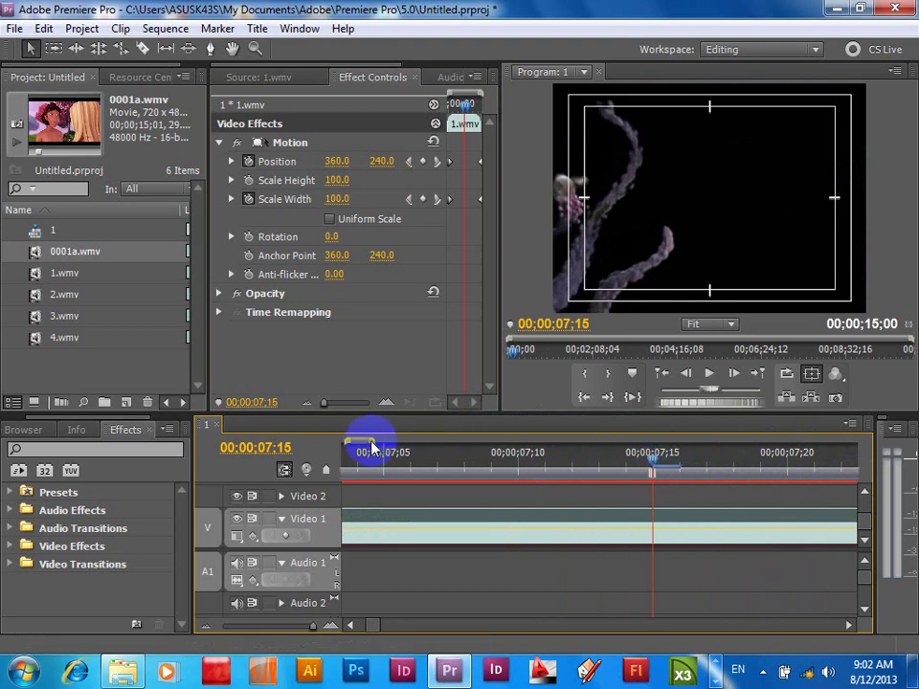
left_click_drag(365, 441, 527, 445)
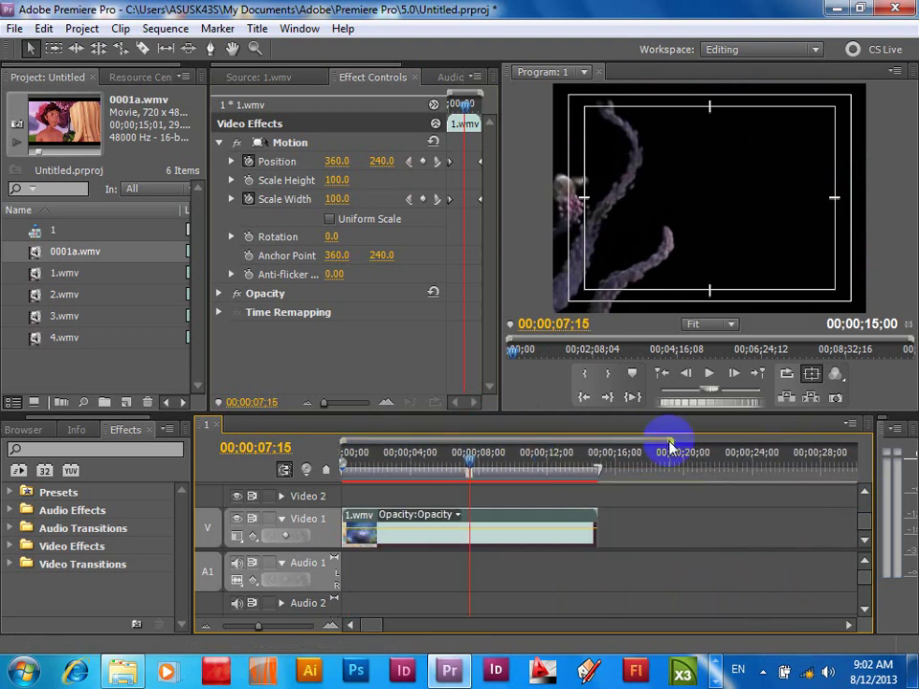
left_click(423, 162)
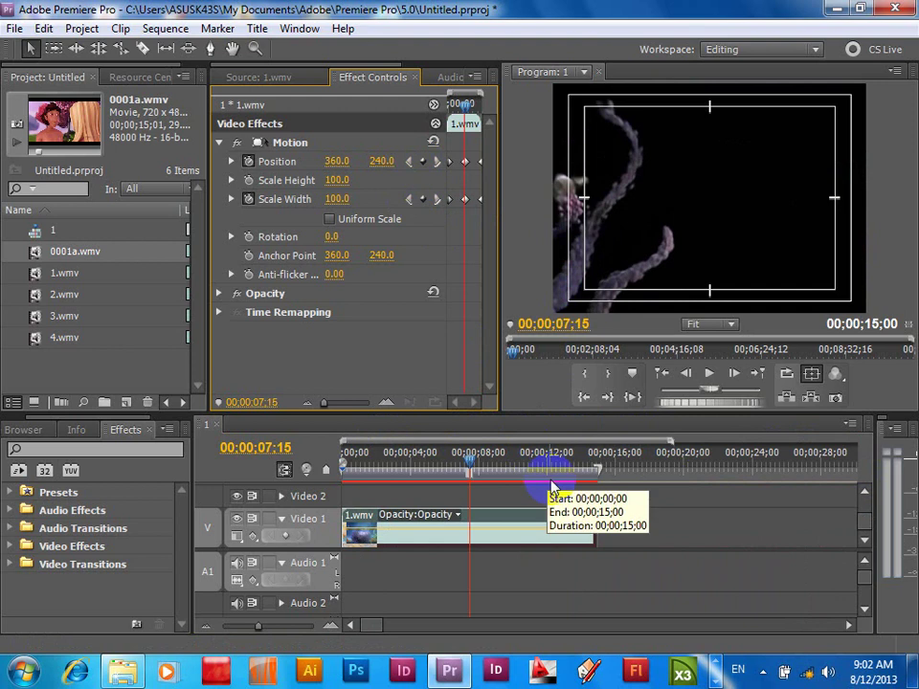
Step: At 00;00, scrub Position X to about 721 so the clip starts shifted right
left_click(394, 161)
left_click(409, 199)
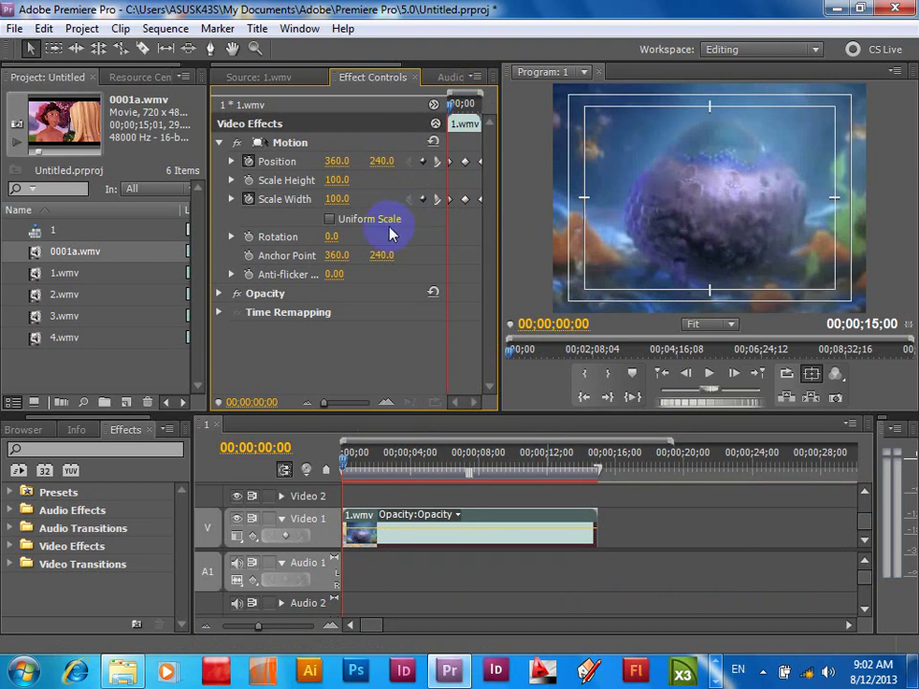
left_click_drag(332, 161, 664, 163)
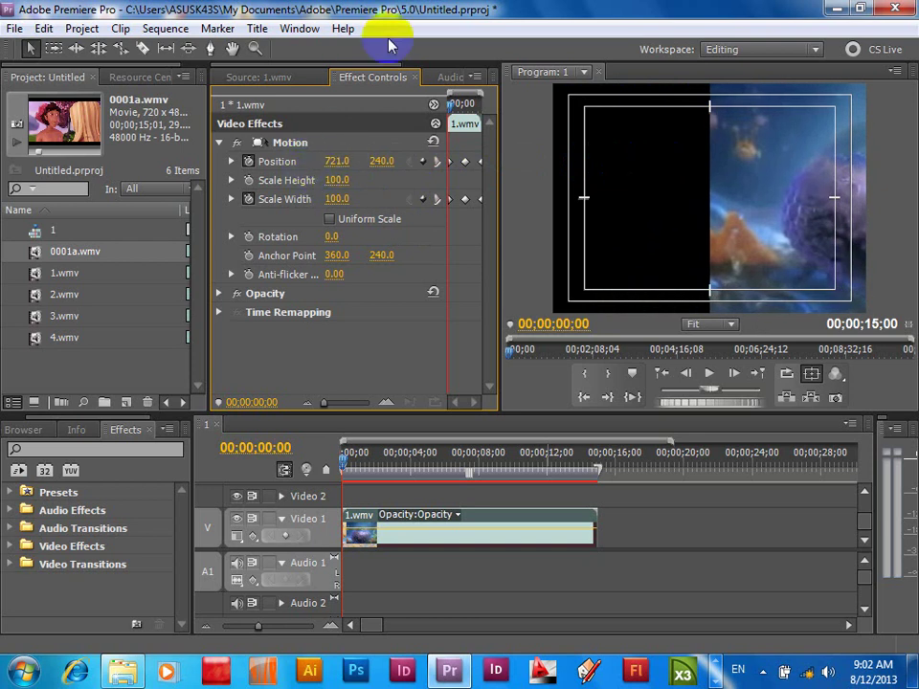
Step: At the final 14;29 keyframe, set Position X to 1.0 and Scale Width to 0
left_click(440, 165)
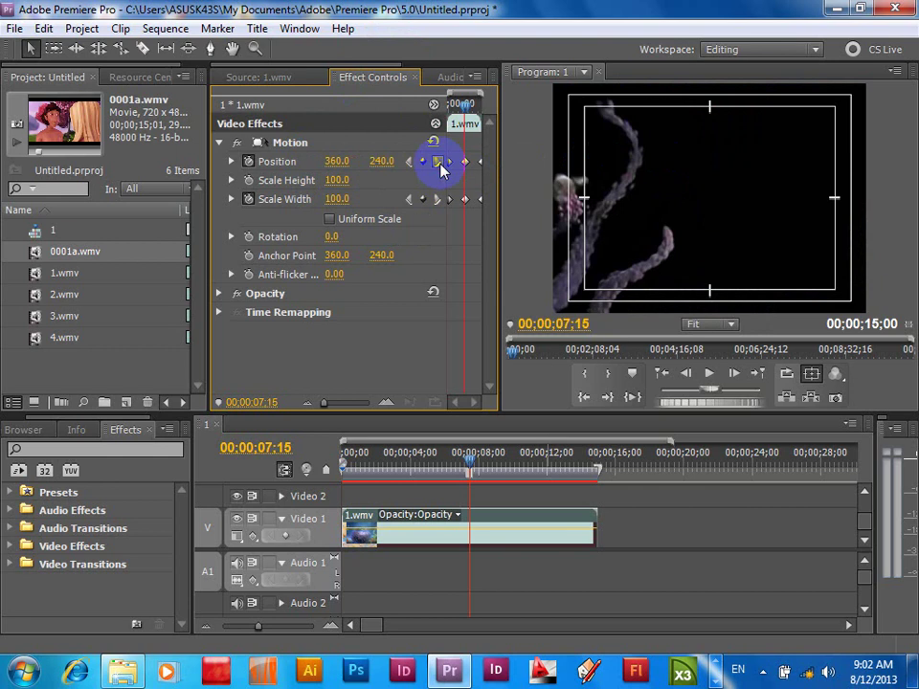
left_click(441, 165)
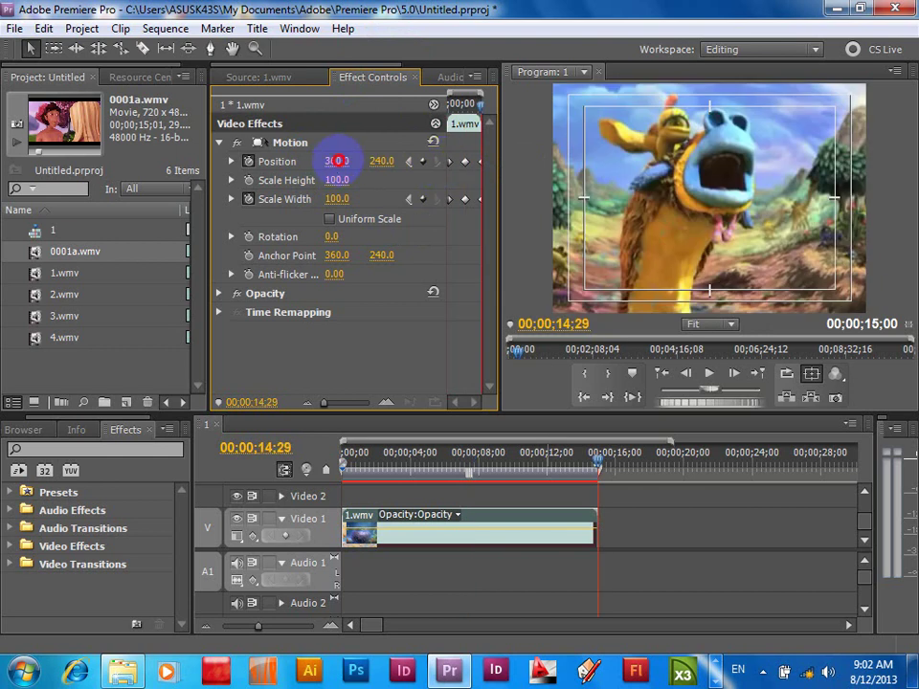
left_click_drag(337, 160, 17, 169)
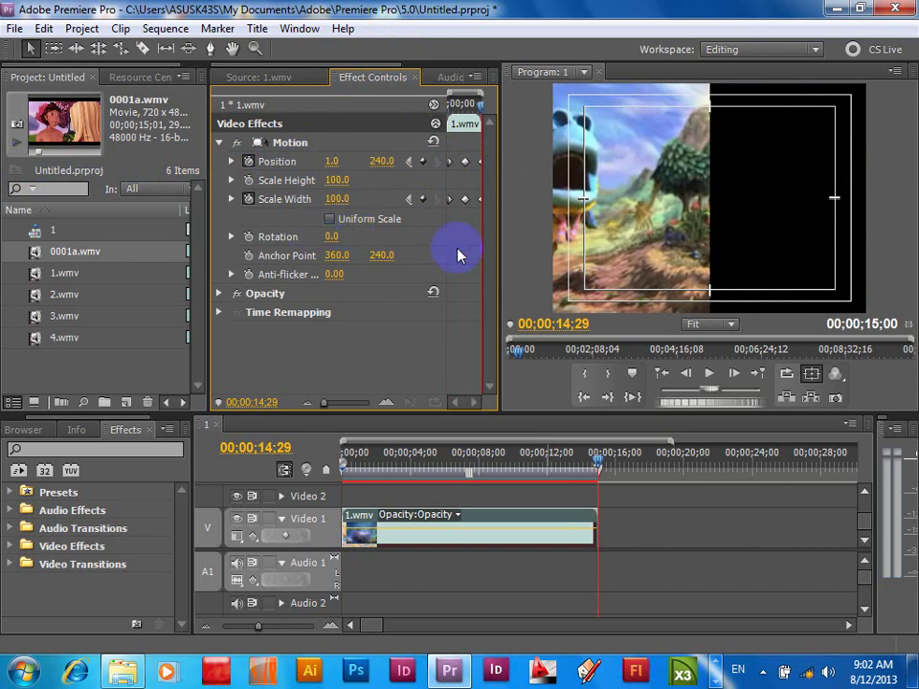
left_click(337, 199)
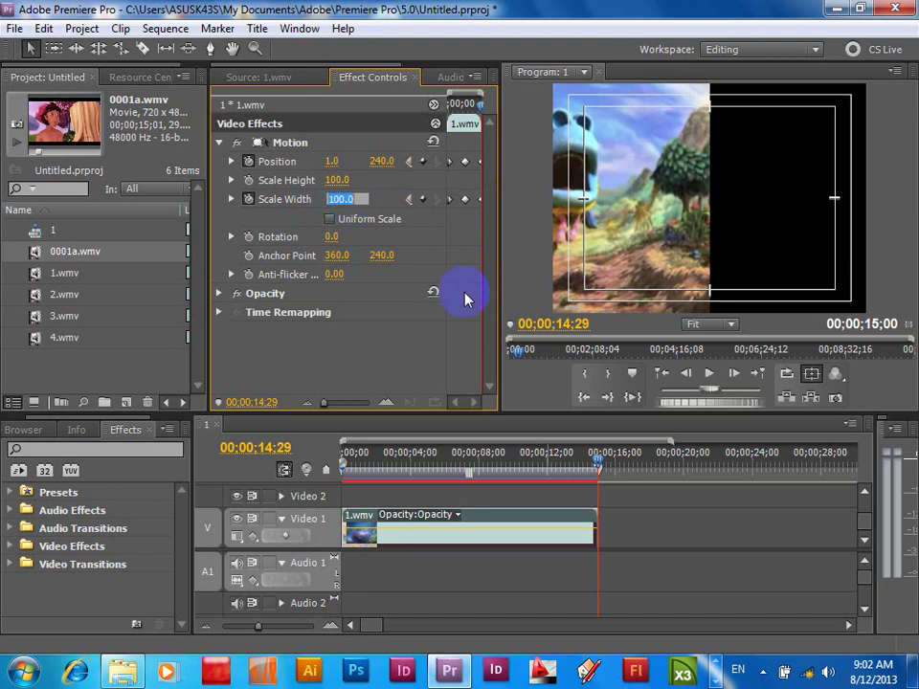
type("0")
key("Return")
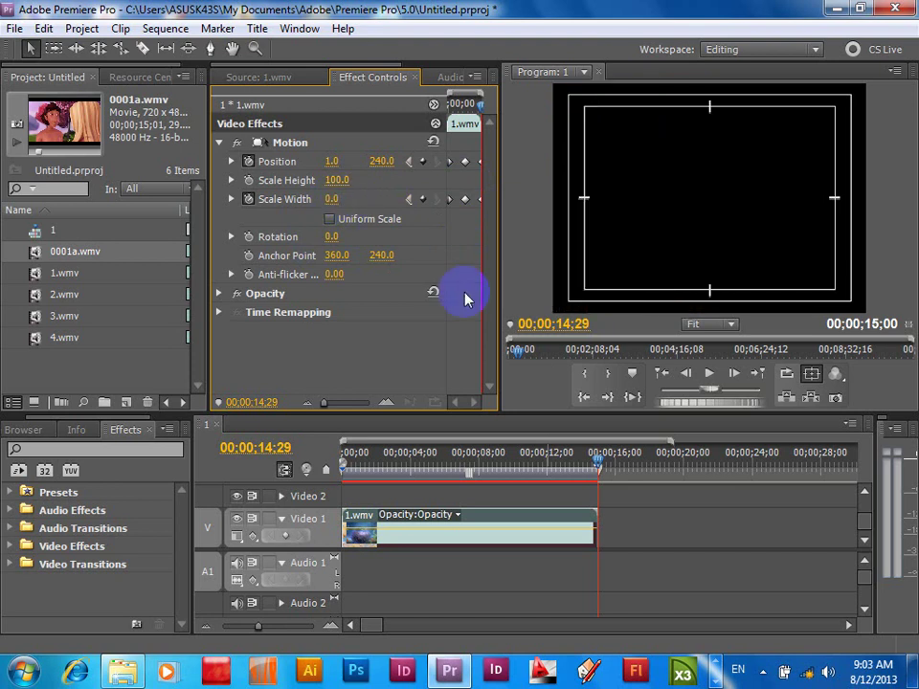
Step: At the first keyframe, set Scale Width to 0
left_click(410, 200)
left_click(410, 200)
left_click(338, 199)
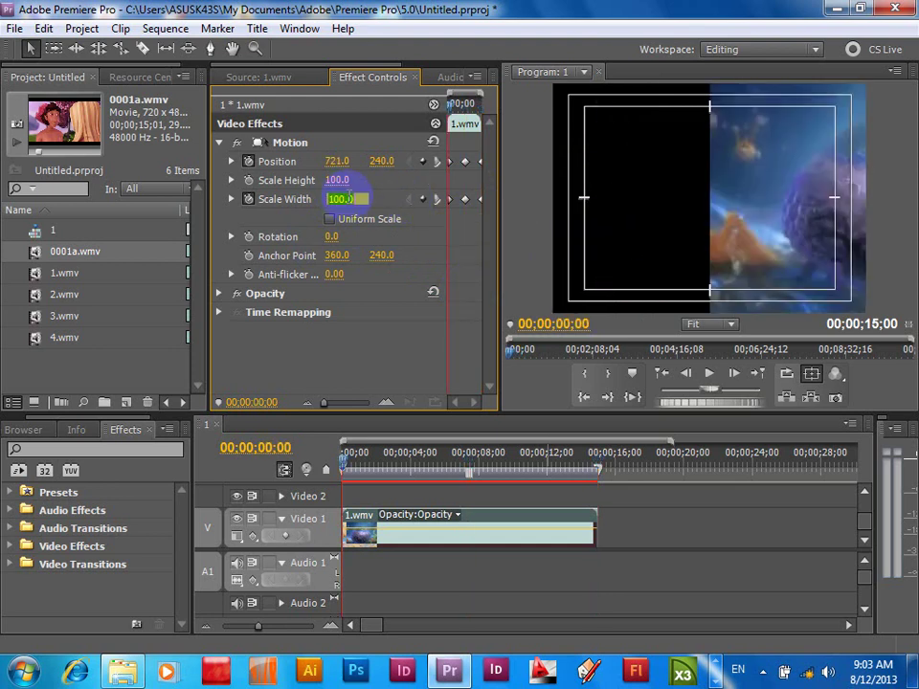
type("0")
key("Return")
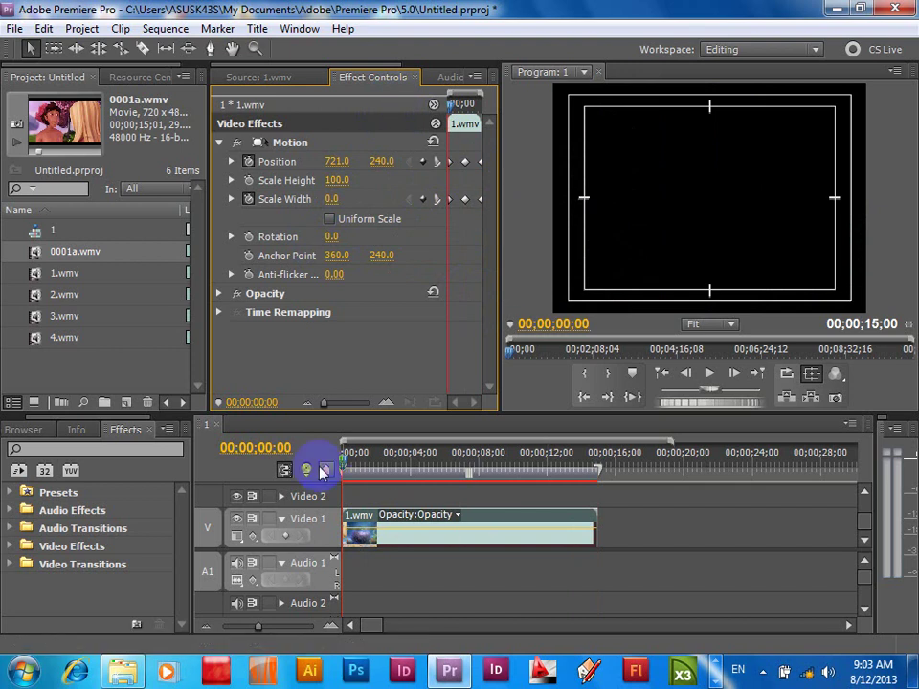
key("space")
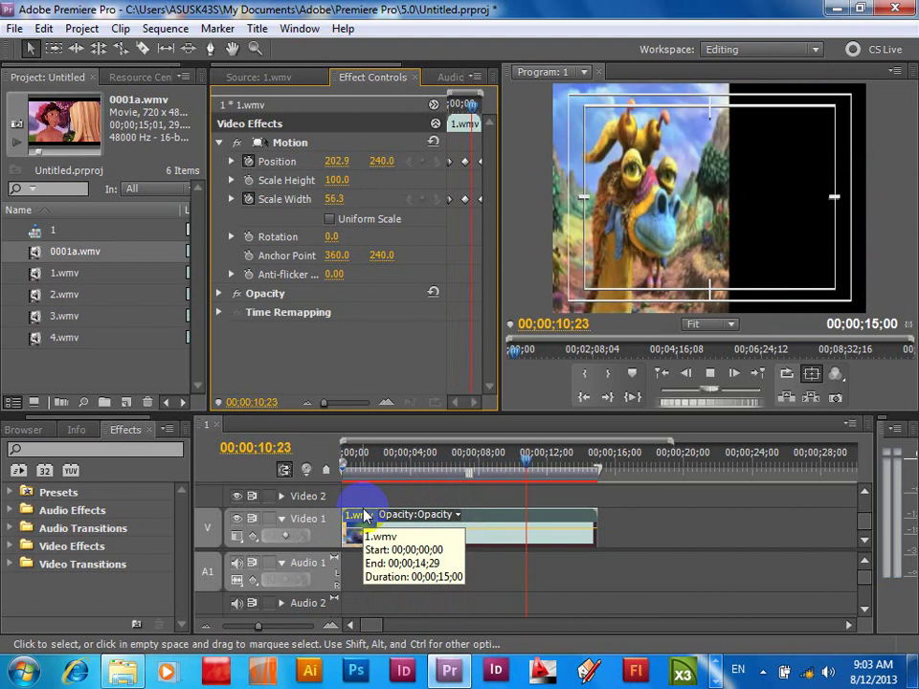
key("space")
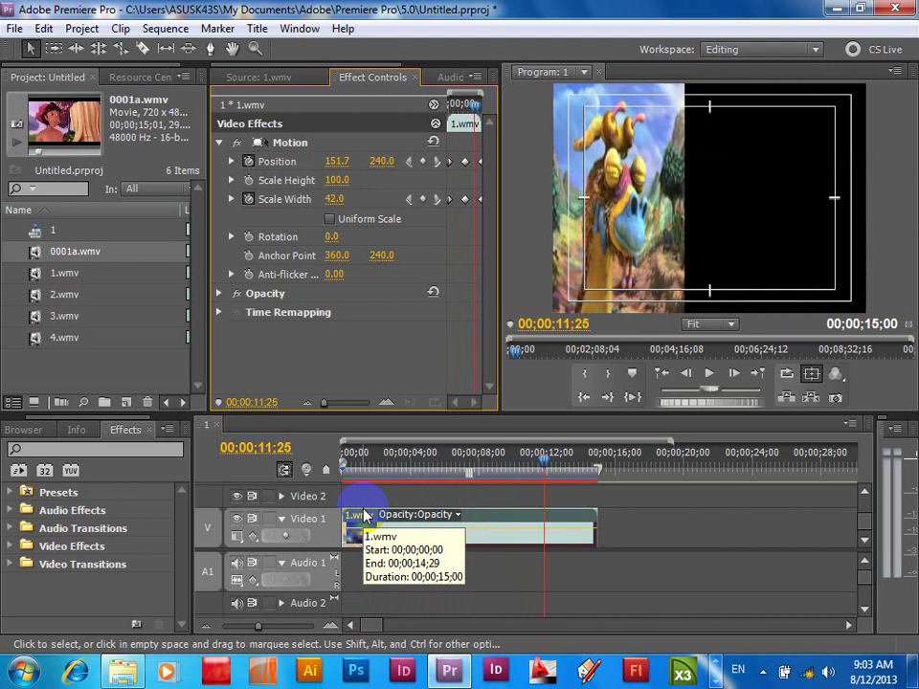
left_click(422, 200)
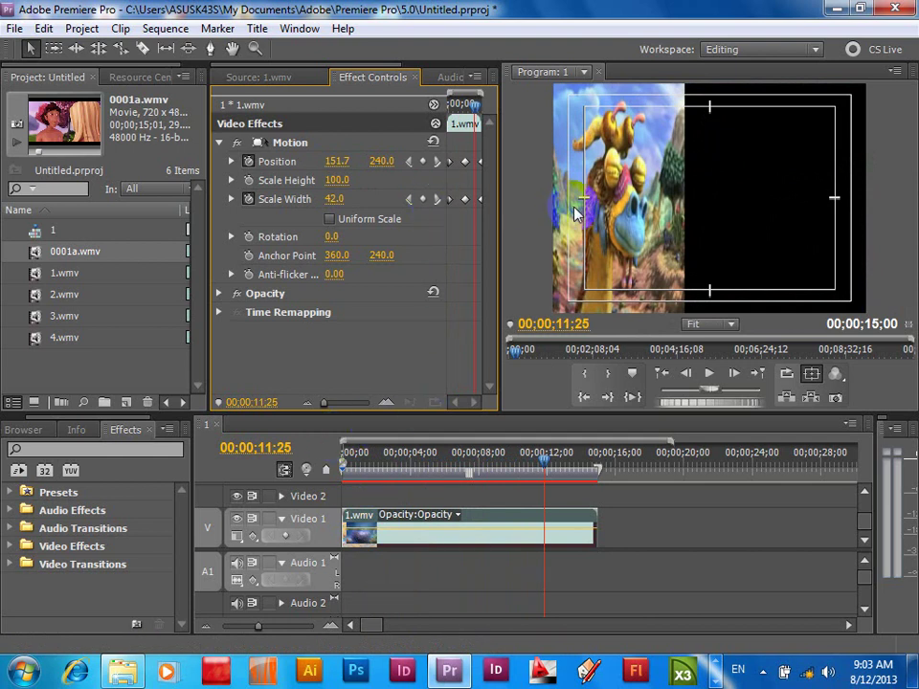
left_click(411, 162)
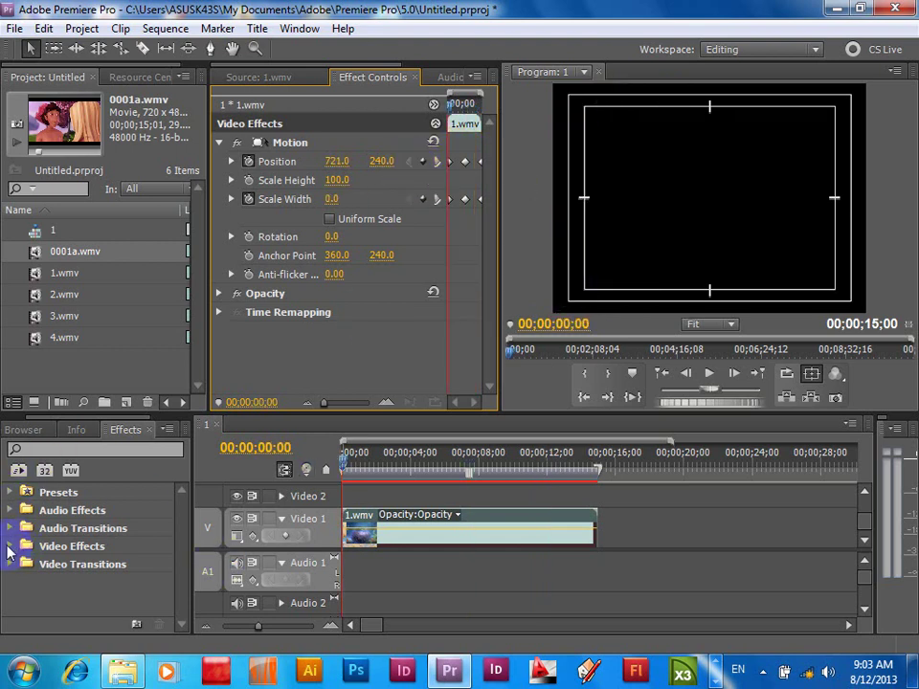
Step: Apply Corner Pin from Video Effects > Distort to the 1.wmv clip on the timeline
left_click(9, 546)
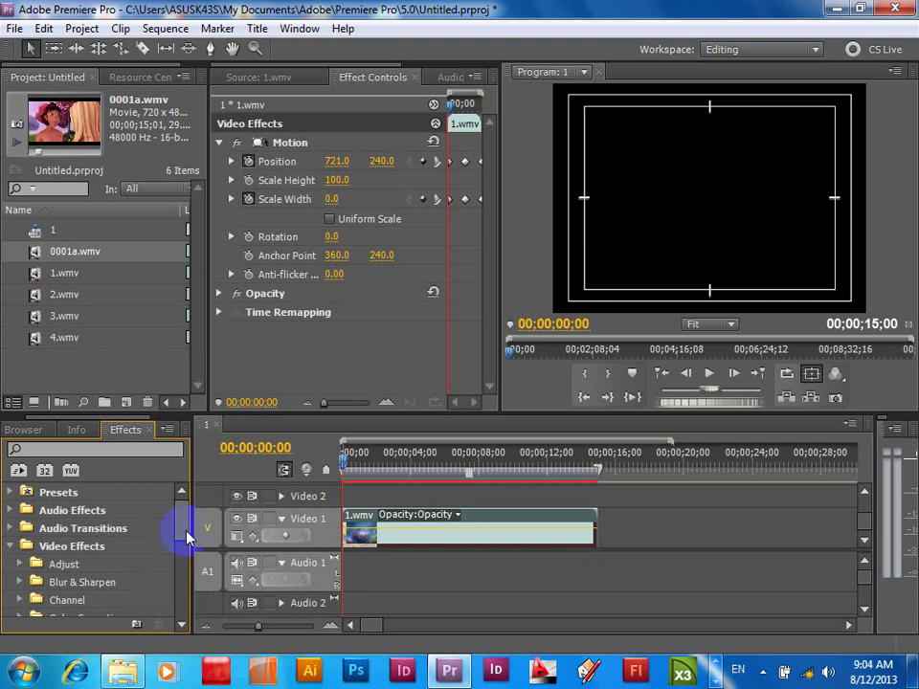
left_click(180, 624)
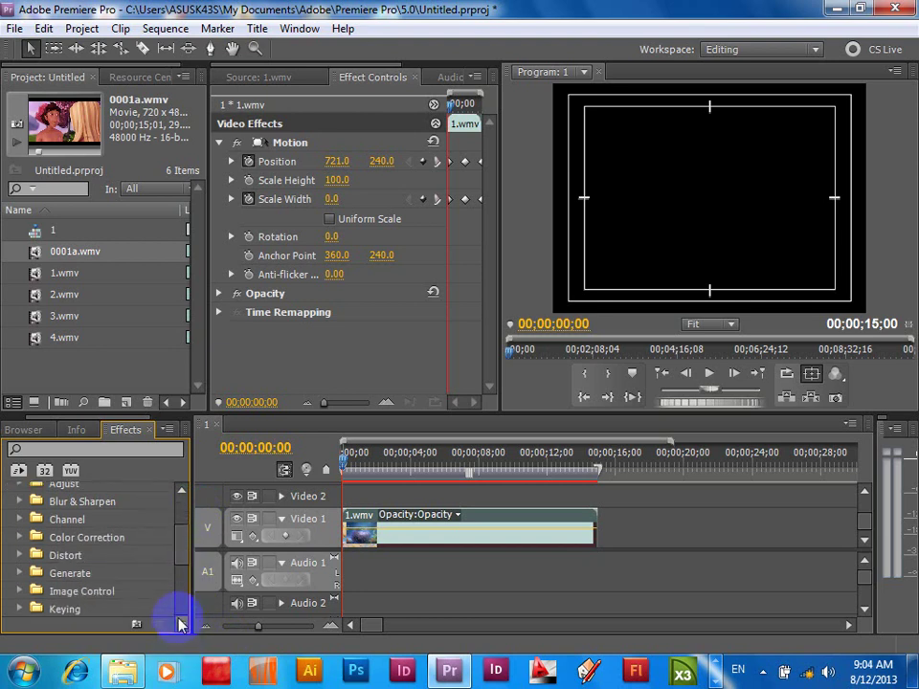
left_click(20, 555)
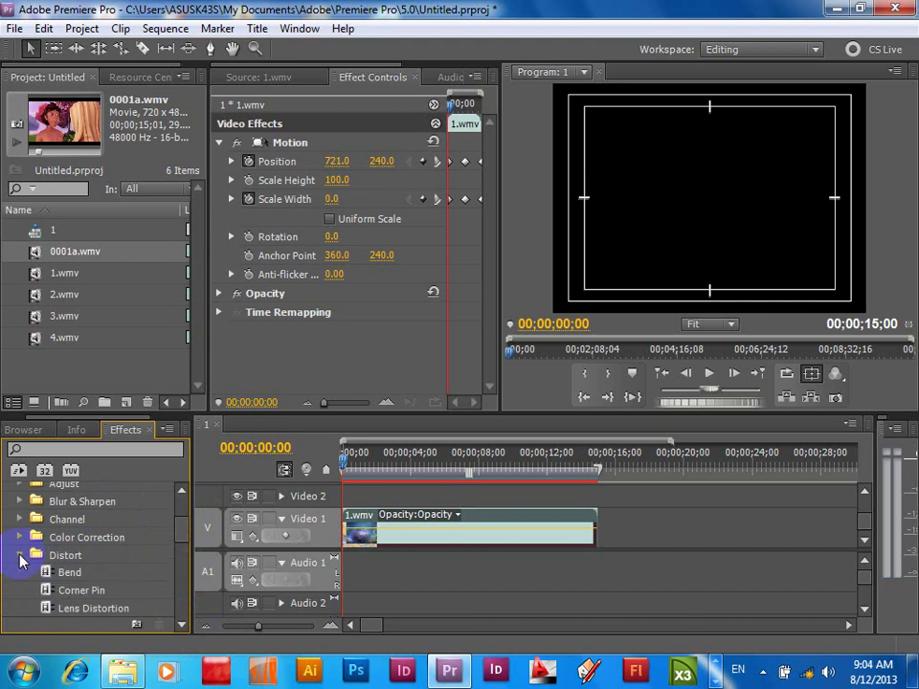
left_click_drag(182, 536, 182, 551)
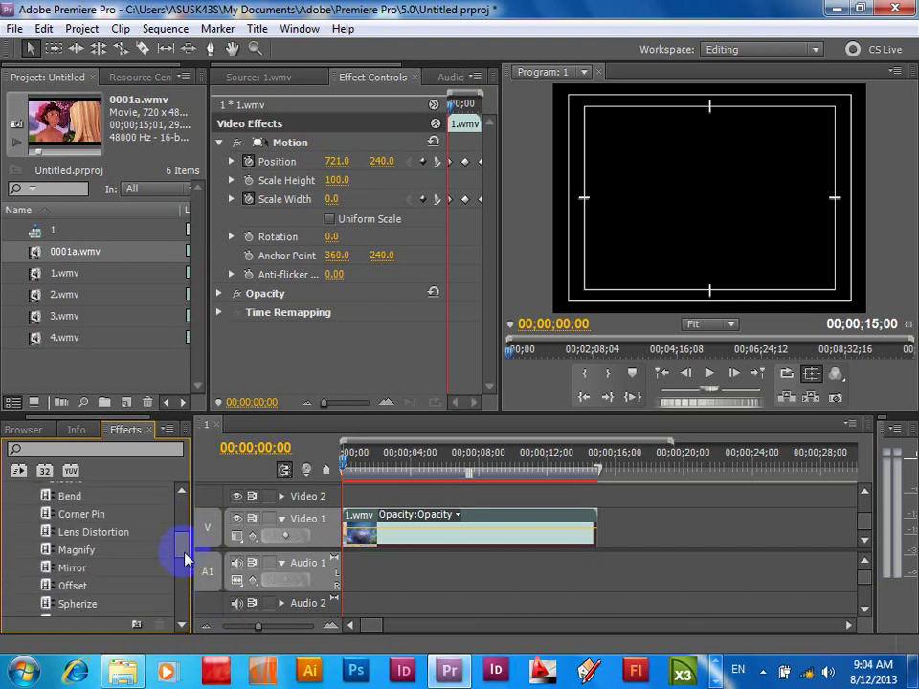
left_click(66, 523)
left_click_drag(48, 517, 495, 521)
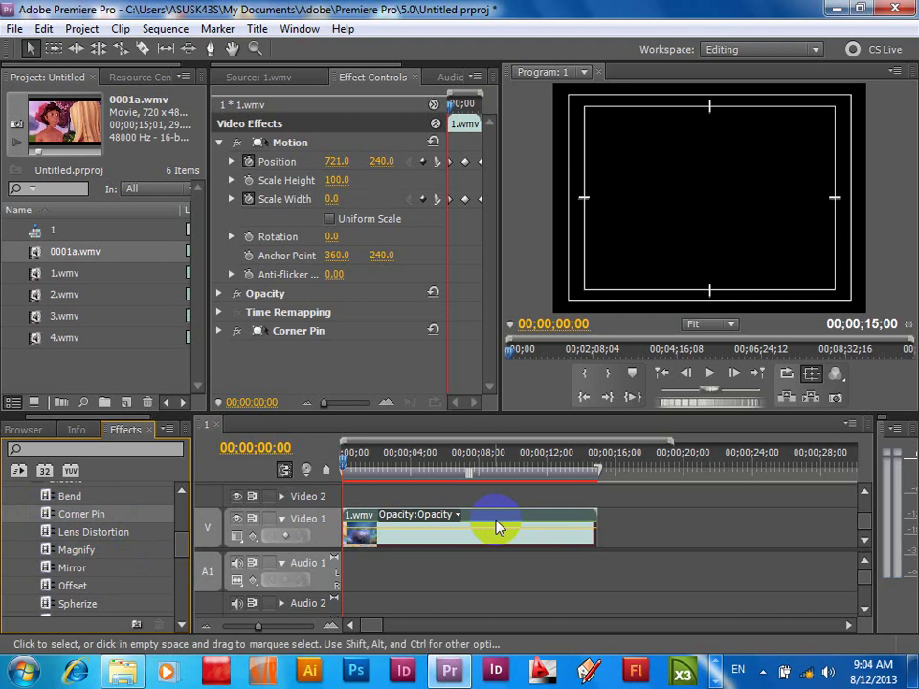
Step: At 00;00;00;00, expand Corner Pin and start keyframing its four corners at default values
left_click(436, 201)
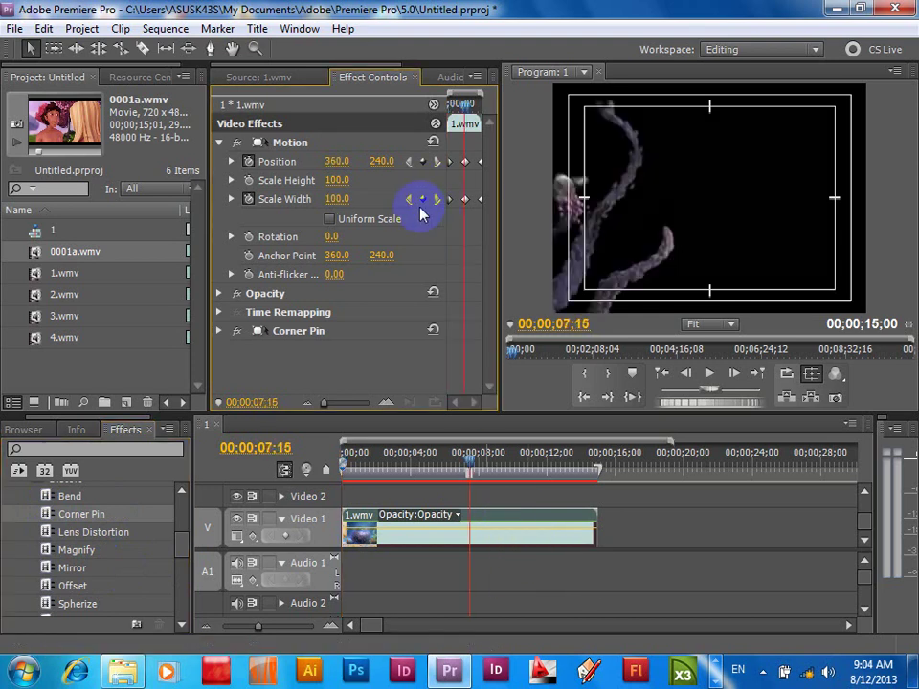
left_click(410, 199)
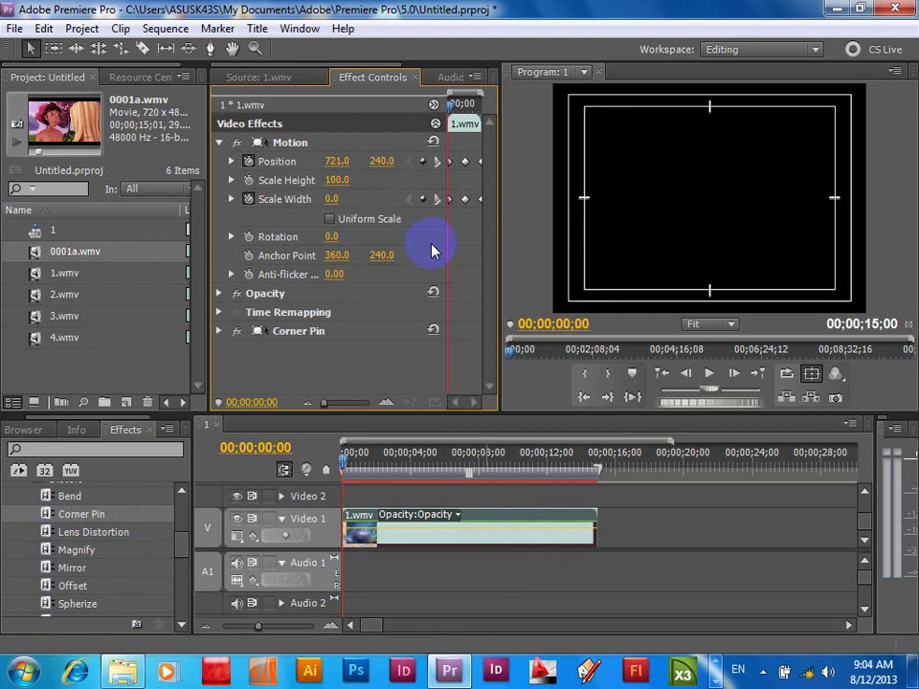
left_click(219, 333)
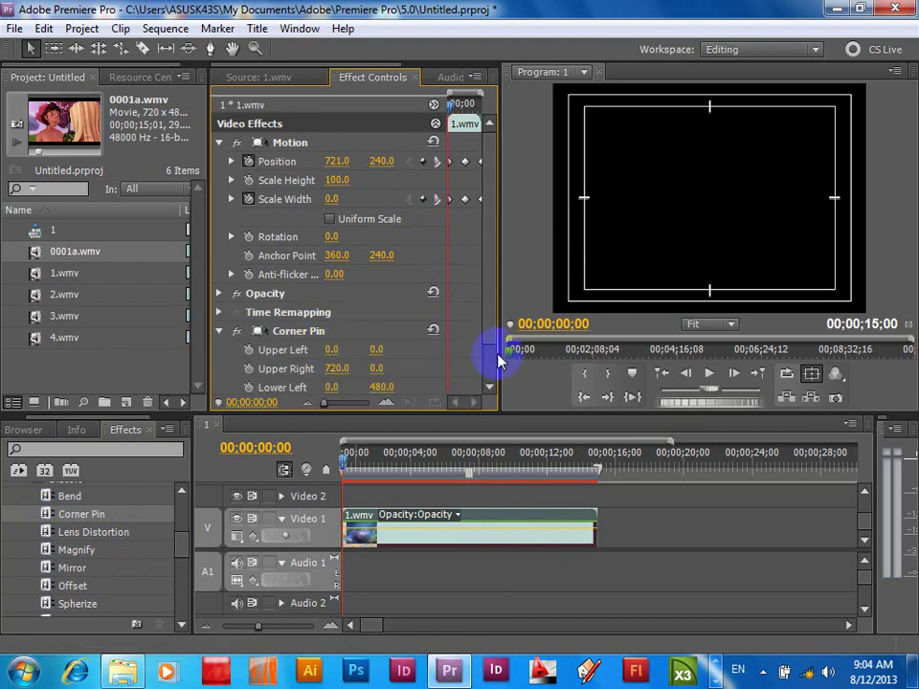
left_click(485, 388)
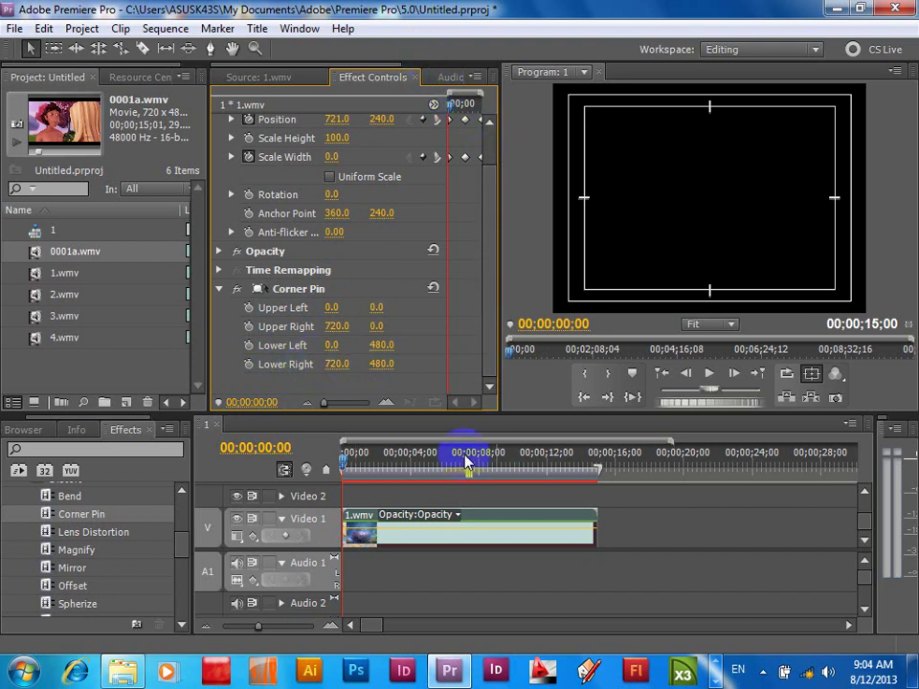
left_click(437, 529)
left_click(293, 292)
left_click(259, 331)
Step: Turn on keyframing for the Upper Right, Lower Left and Lower Right Corner Pin corners
left_click(248, 326)
left_click(248, 345)
left_click(249, 365)
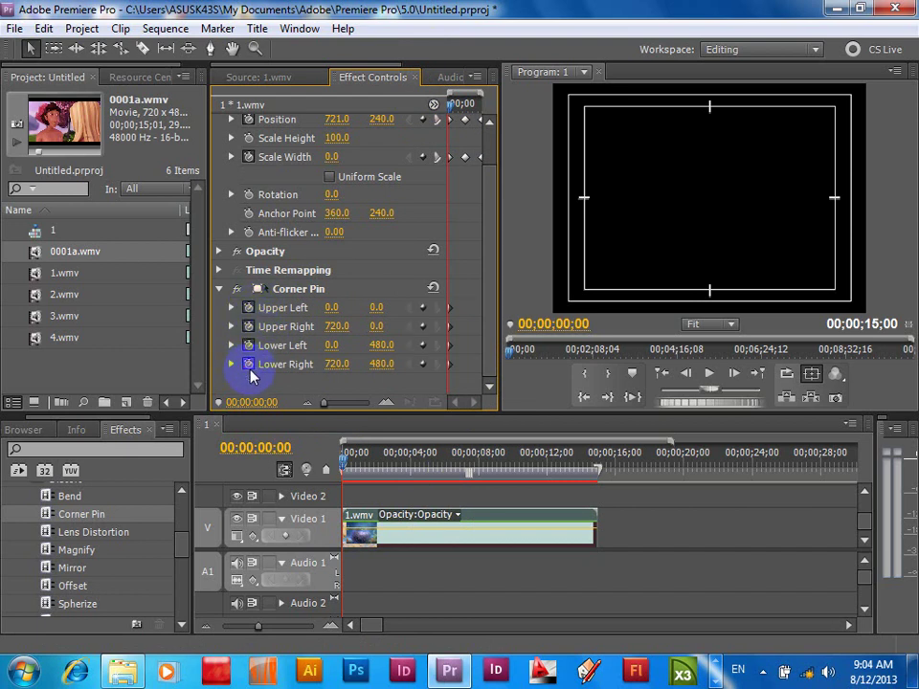
Step: Add keyframes for all four Corner Pin corners at 00;00;07;15
left_click(438, 157)
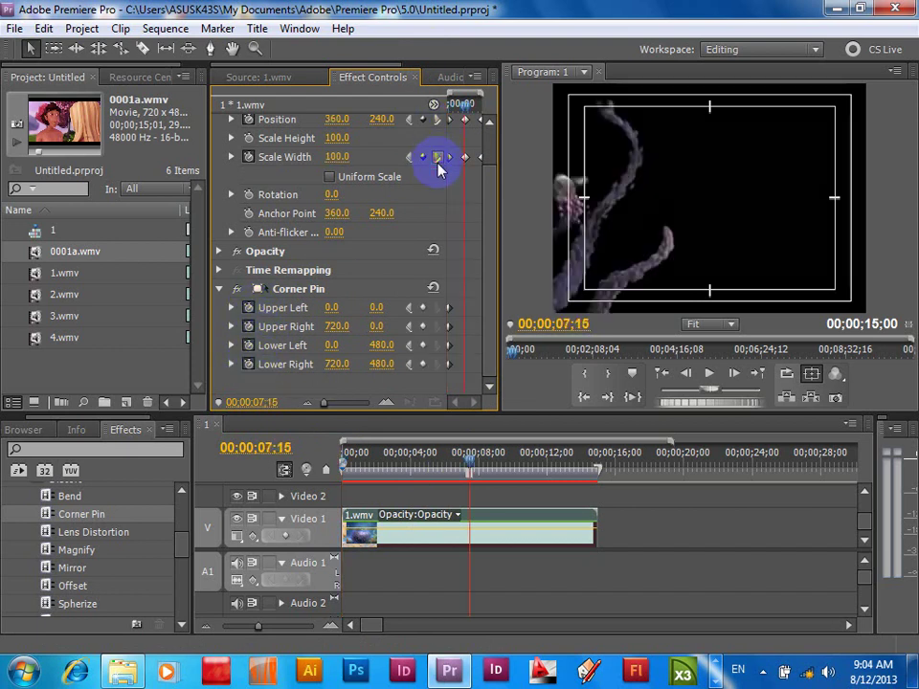
left_click(423, 307)
left_click(422, 326)
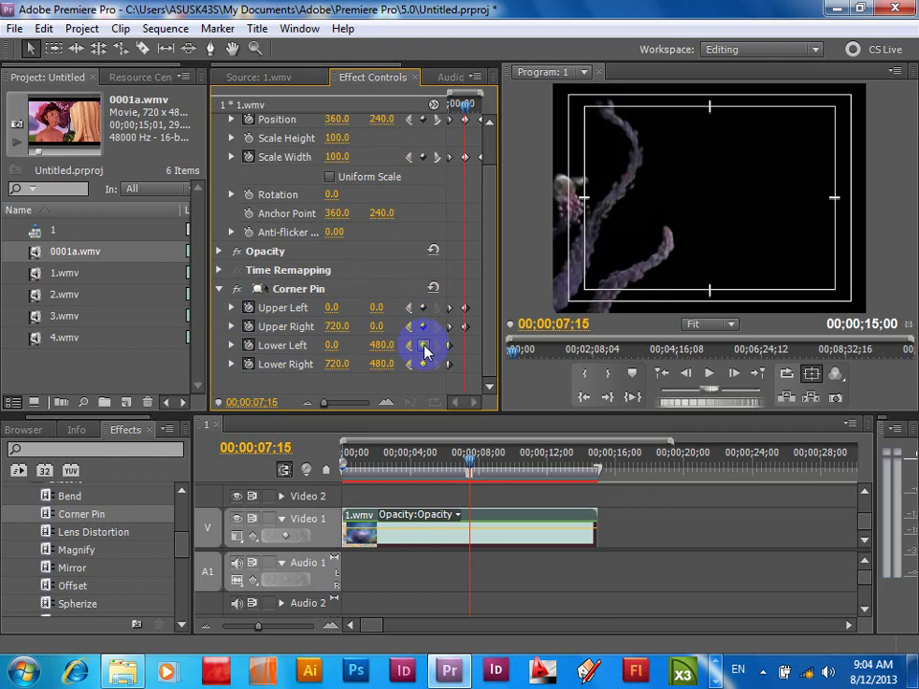
left_click(424, 346)
left_click(423, 364)
Step: Add keyframes for all four corners at 00;00;14;29, then go back to the first keyframe
left_click(437, 157)
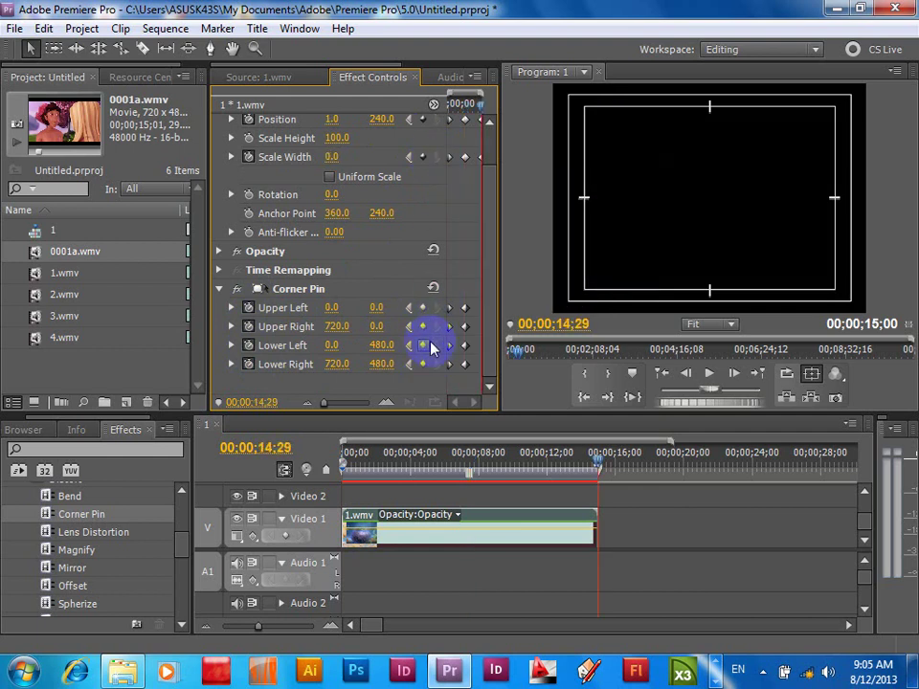
left_click(423, 307)
left_click(422, 326)
left_click(422, 345)
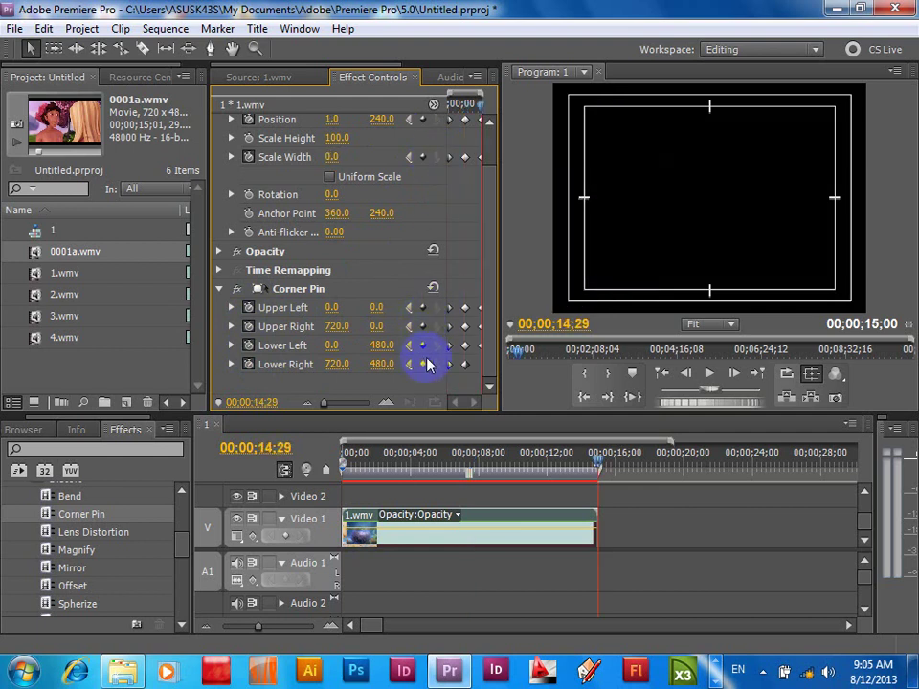
left_click(423, 364)
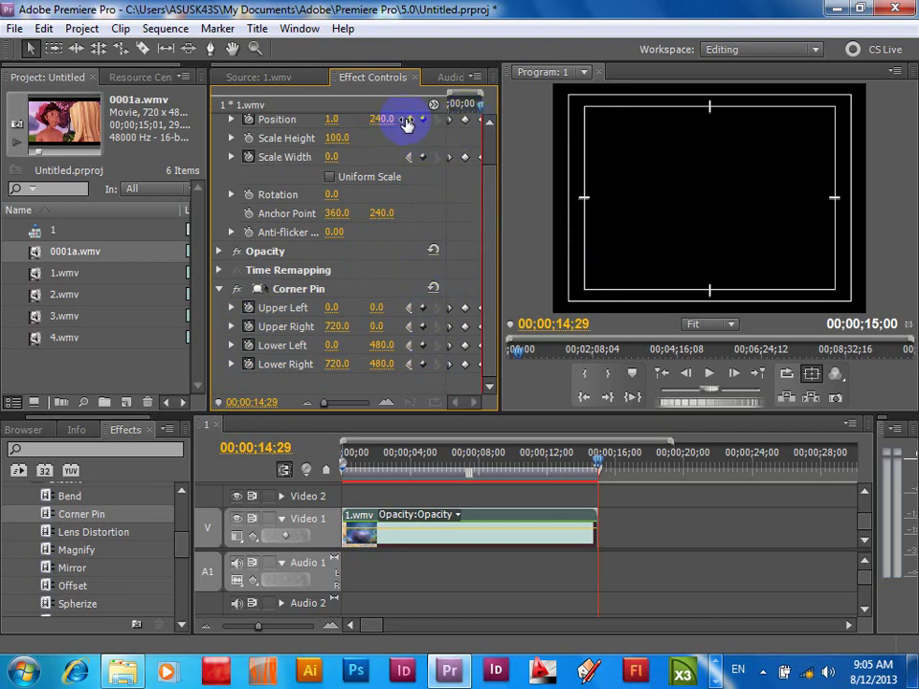
left_click(410, 308)
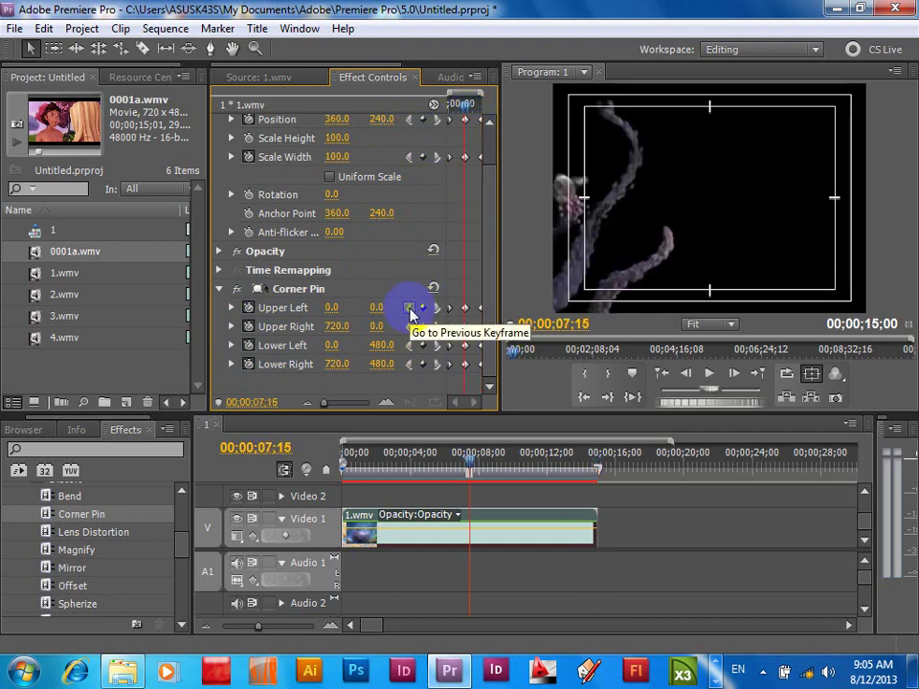
left_click(410, 307)
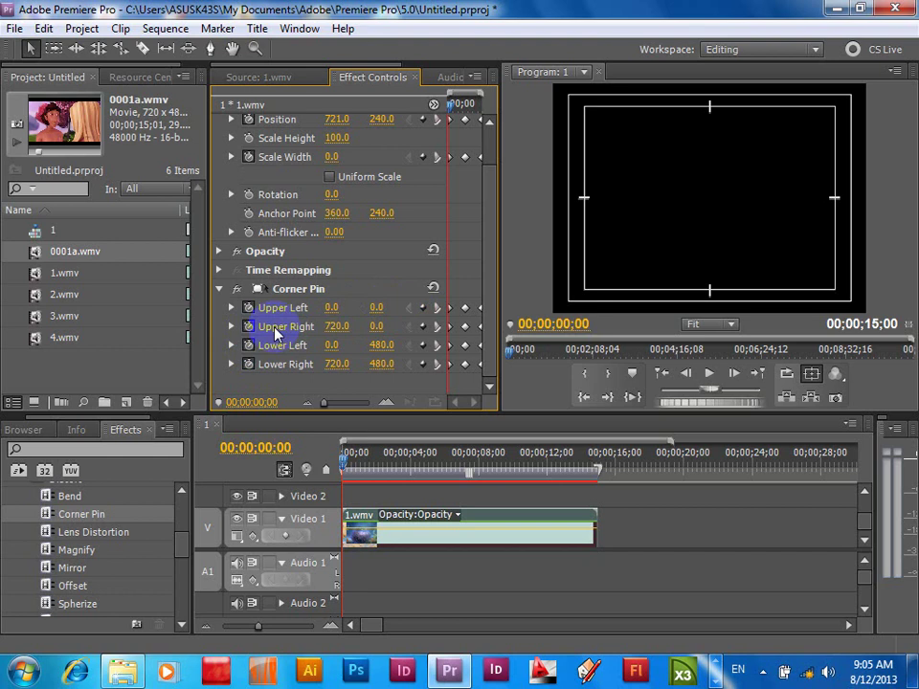
Step: At the start, set Upper Right Y to 50 and Lower Right Y to 430
left_click(379, 327)
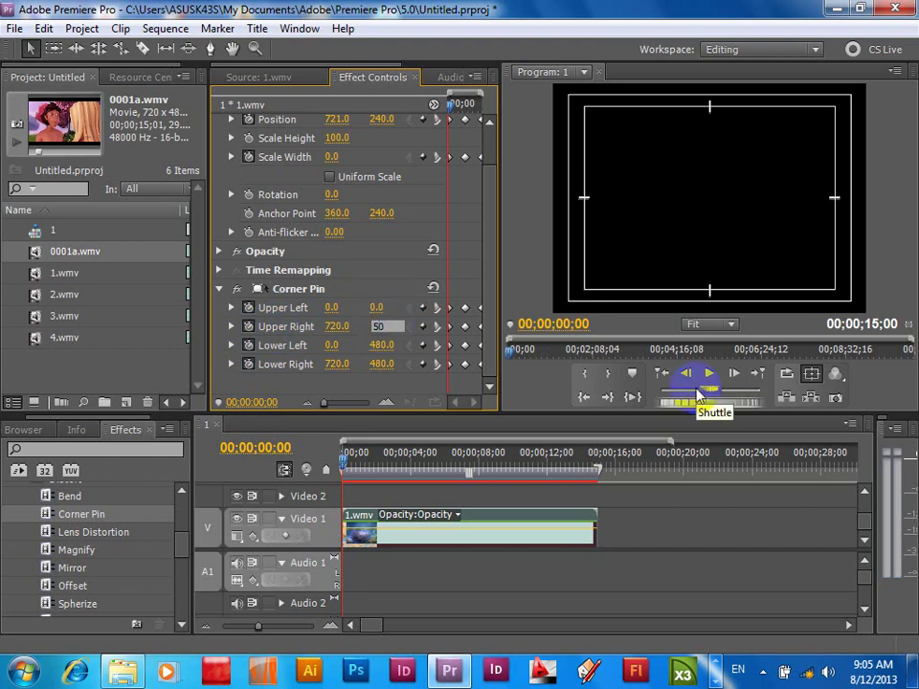
type("50")
key("Return")
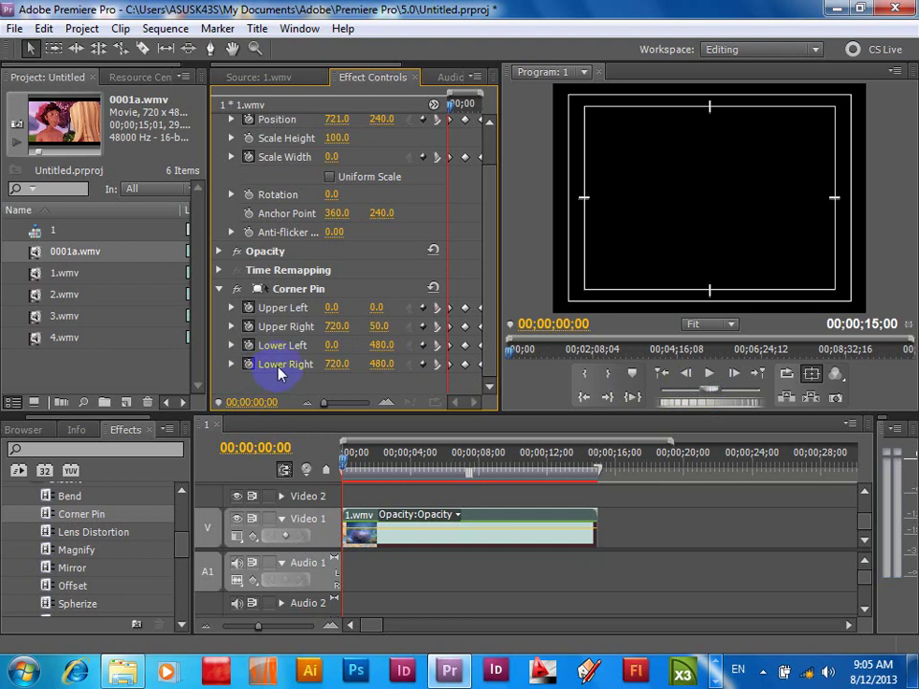
left_click(382, 364)
type("430")
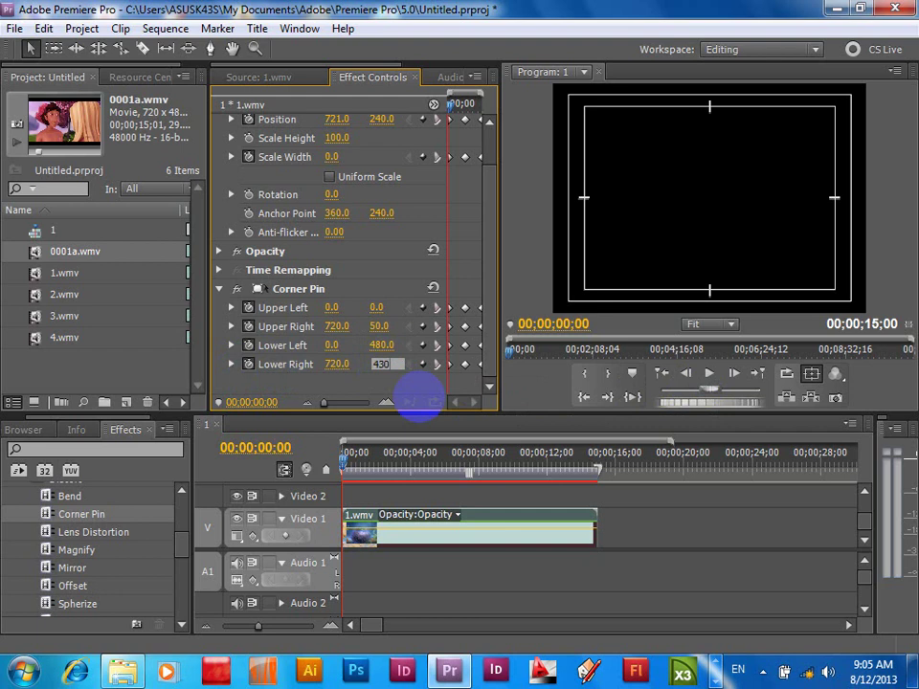
key("Return")
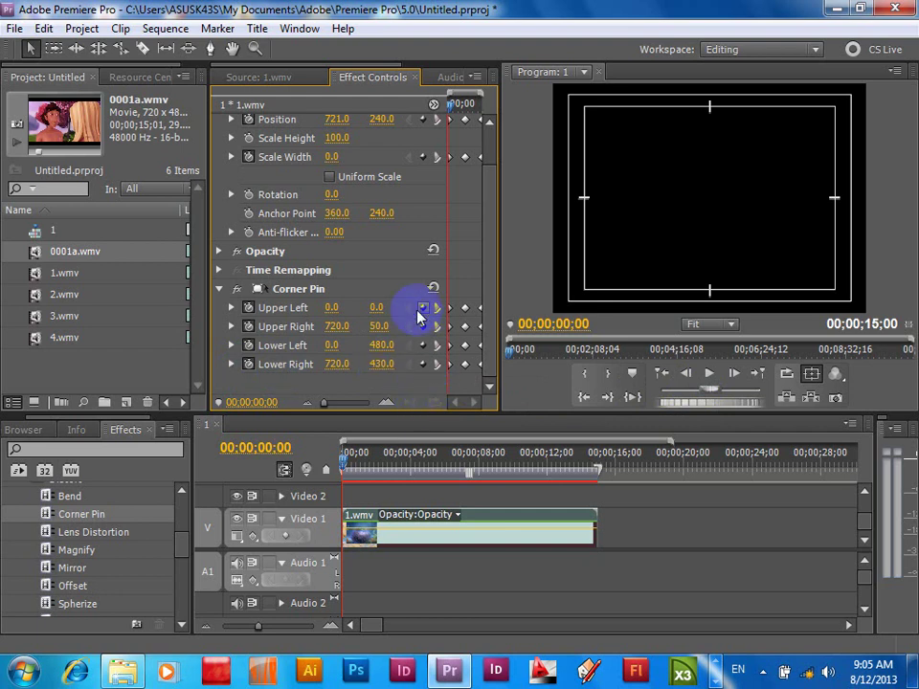
Step: At 00;00;14;29, set Upper Left Y to 50 and Lower Left Y to 430
left_click(437, 159)
left_click(438, 161)
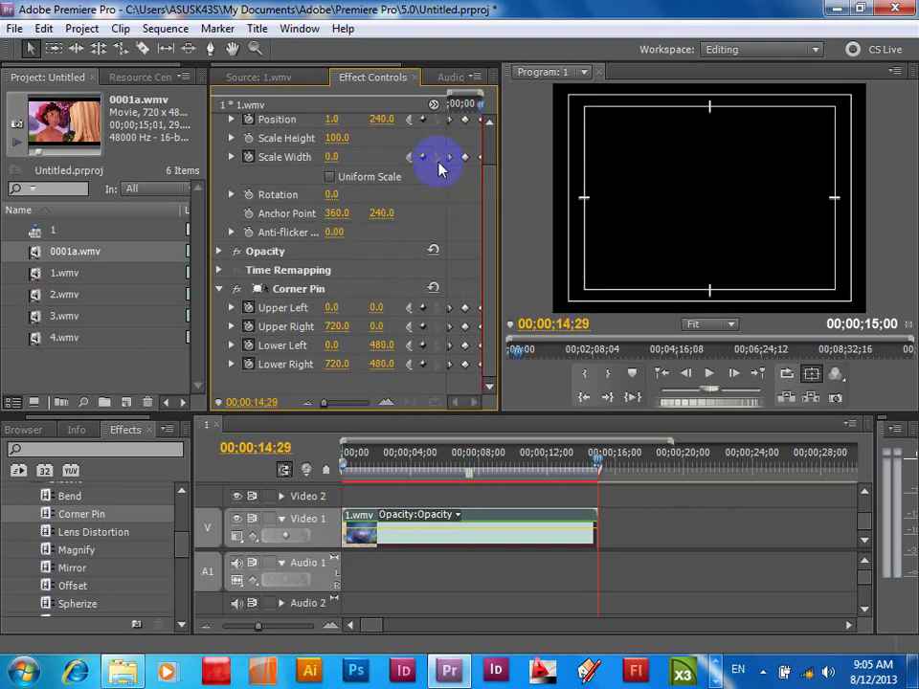
left_click(381, 308)
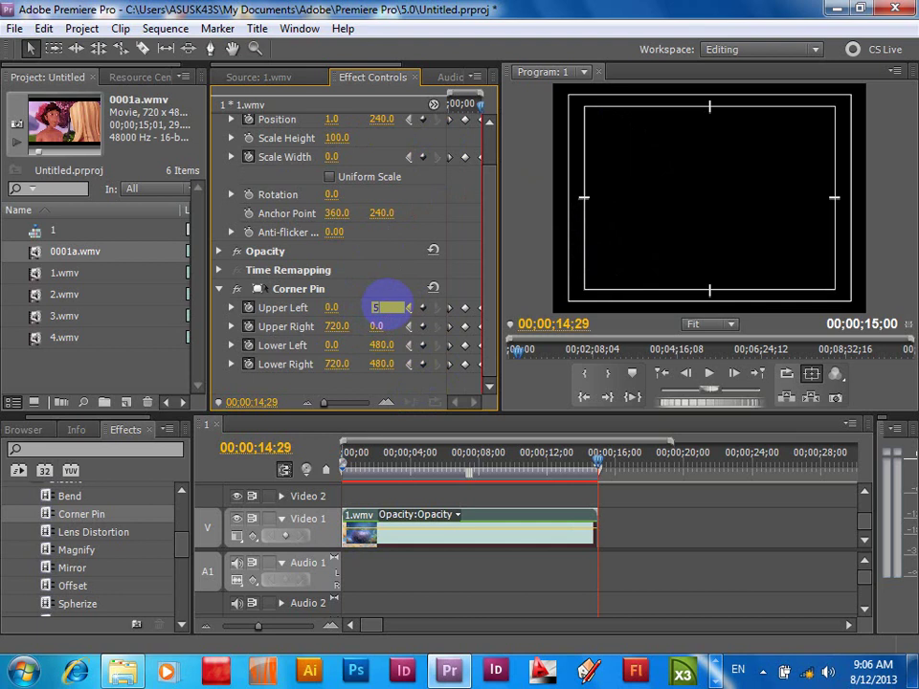
type("50")
key("Return")
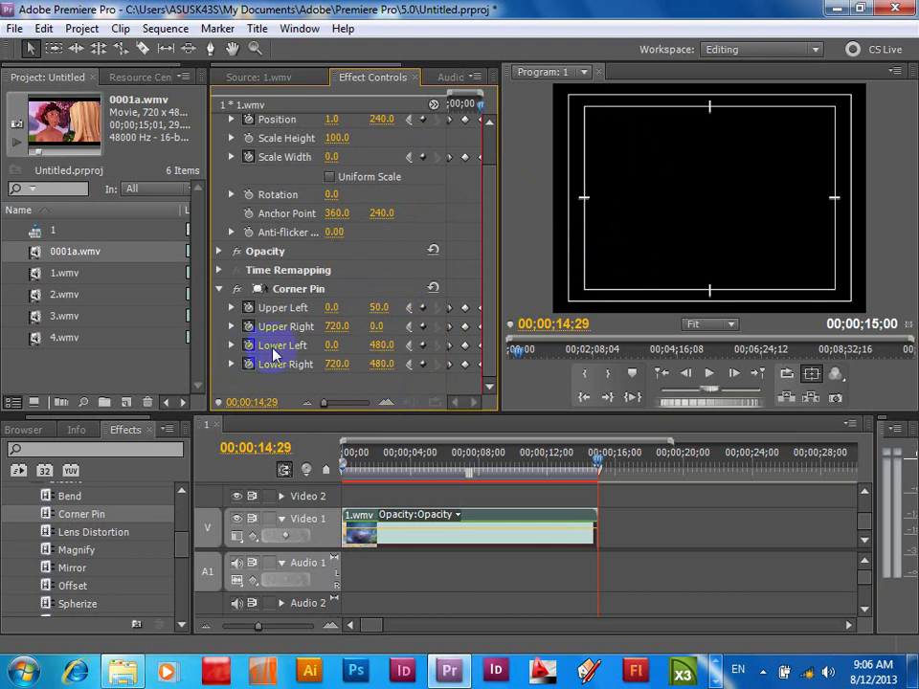
left_click(379, 346)
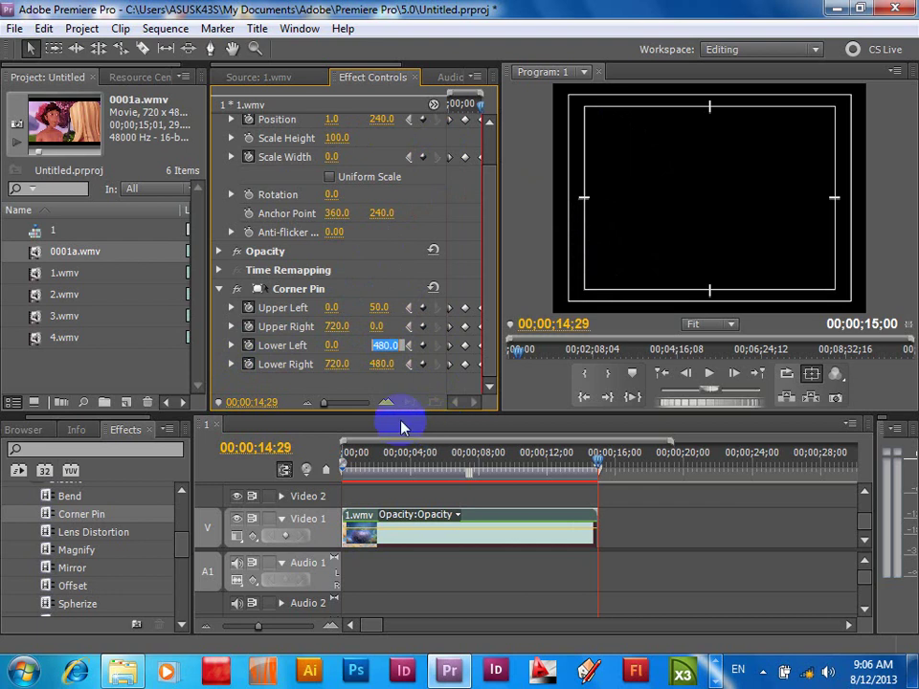
left_click(466, 364)
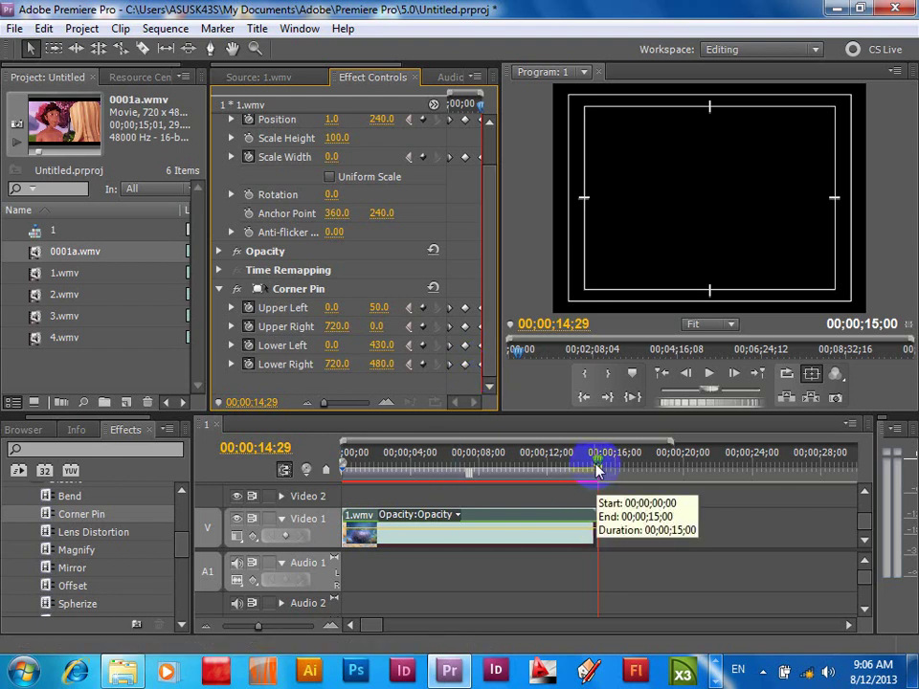
left_click(340, 470)
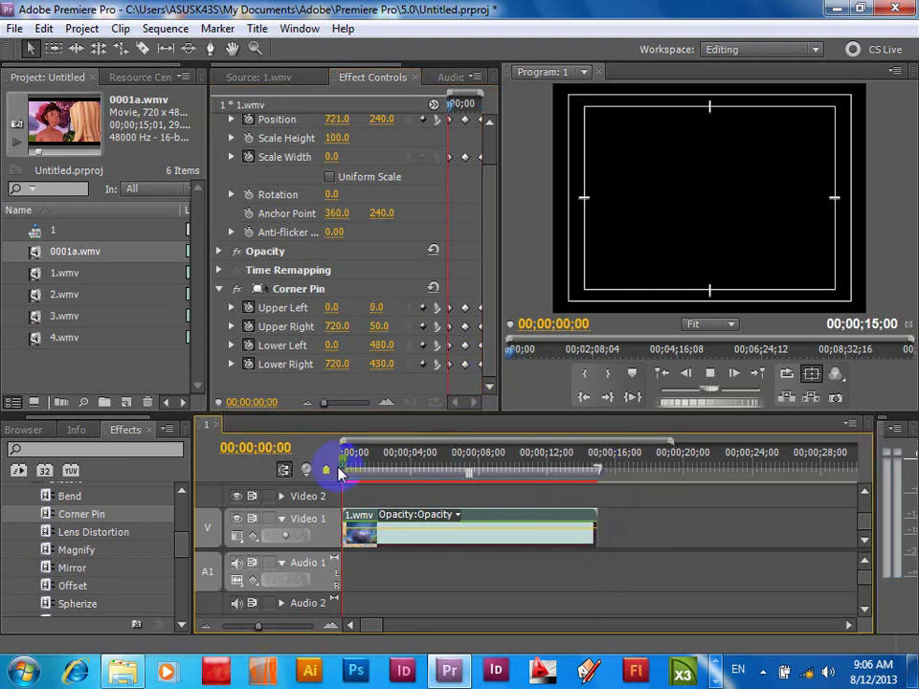
Step: Play the sequence from the start to preview 1.wmv's corner-pin animation, then stop playback
key("space")
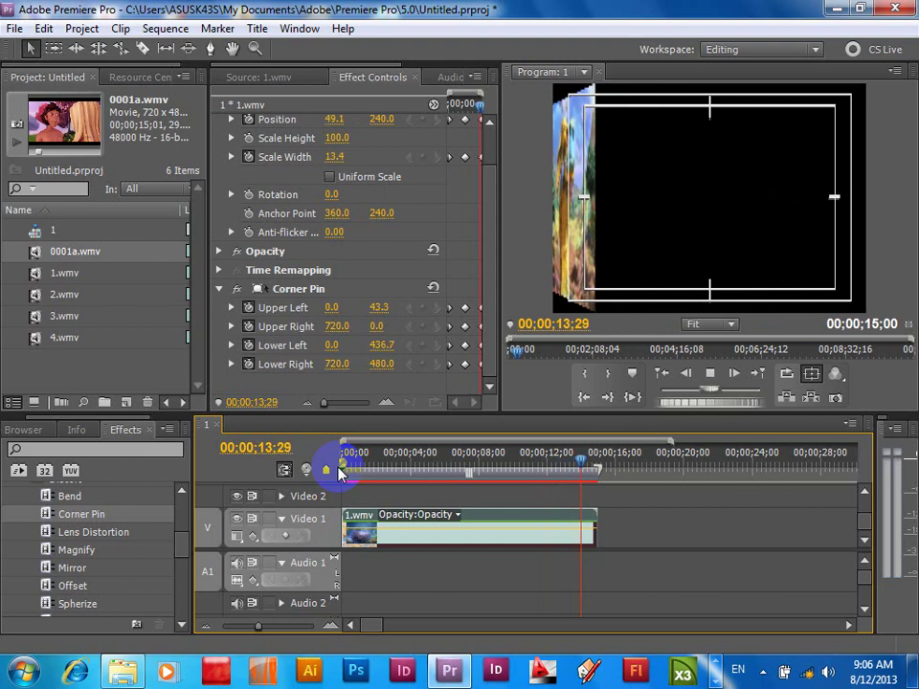
left_click(339, 468)
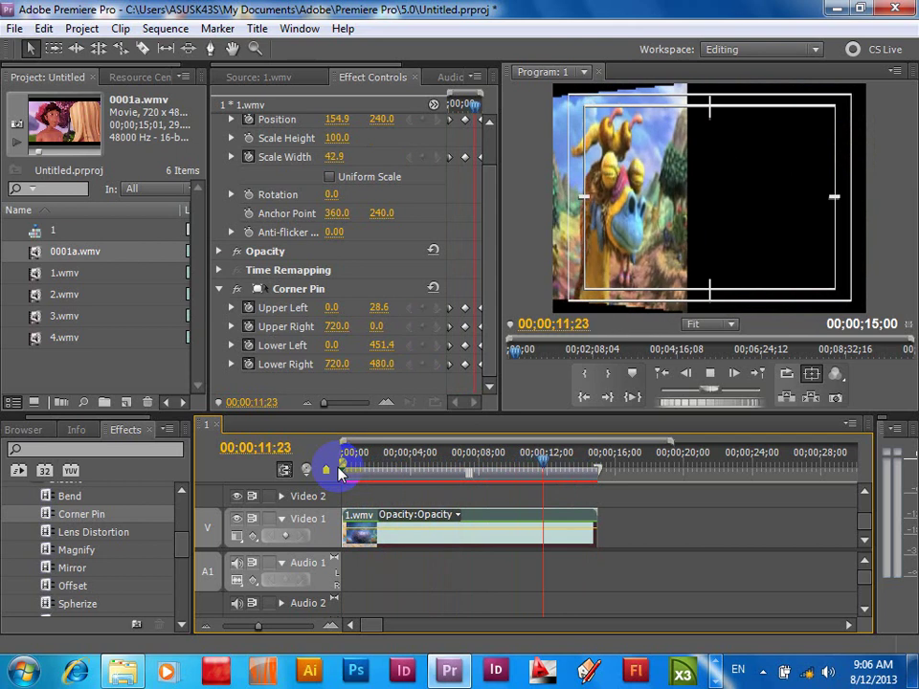
key("space")
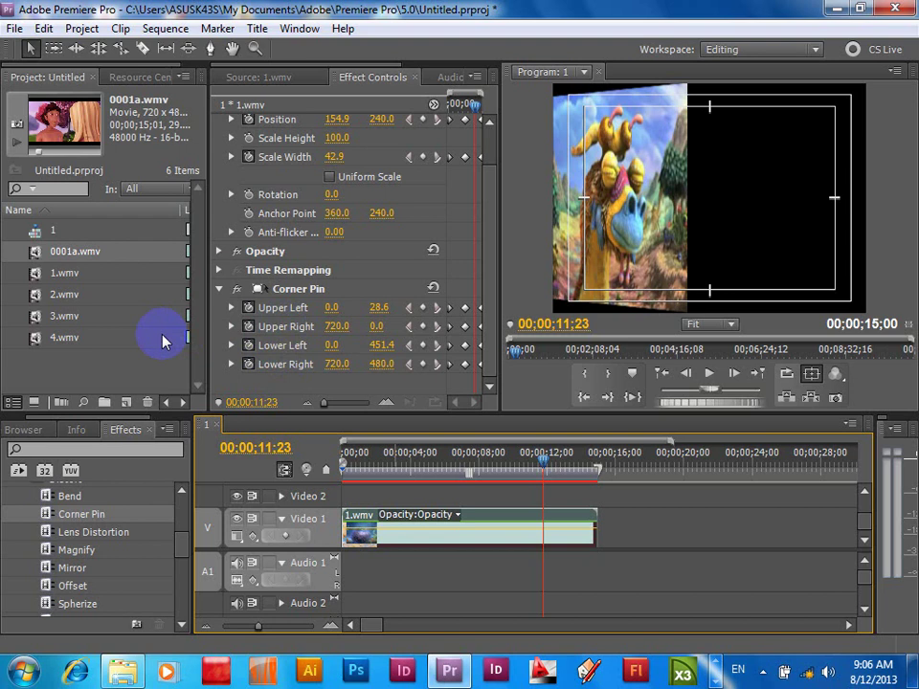
Step: Create a new sequence named 2
left_click(125, 403)
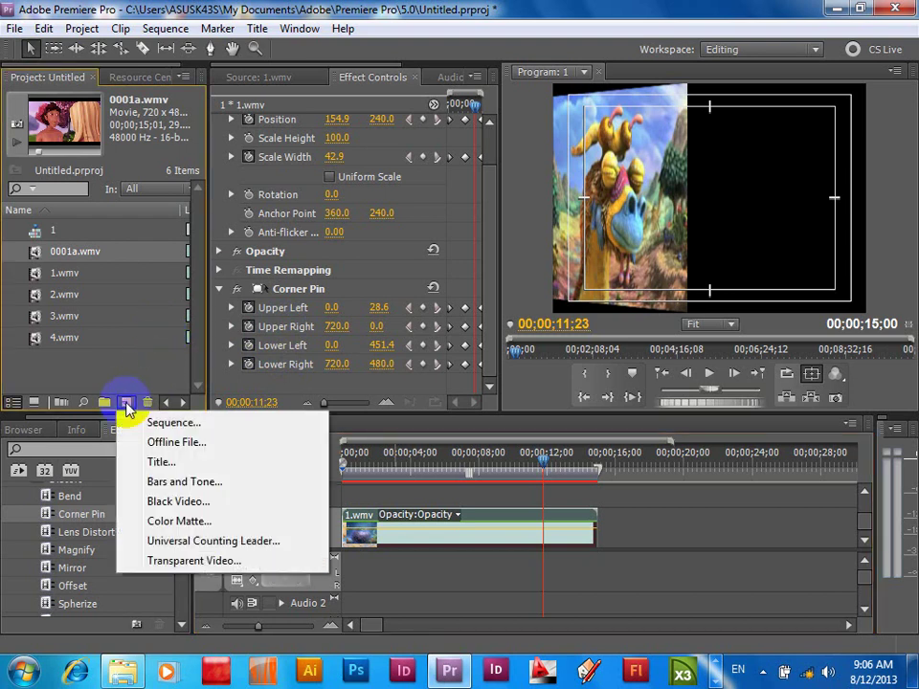
left_click(181, 425)
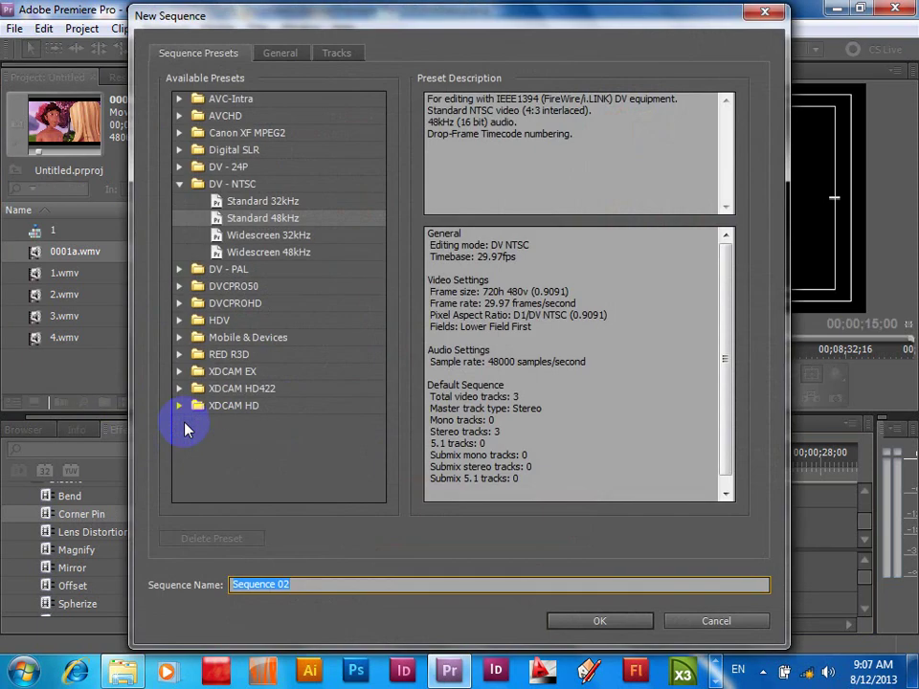
type("2")
left_click(607, 623)
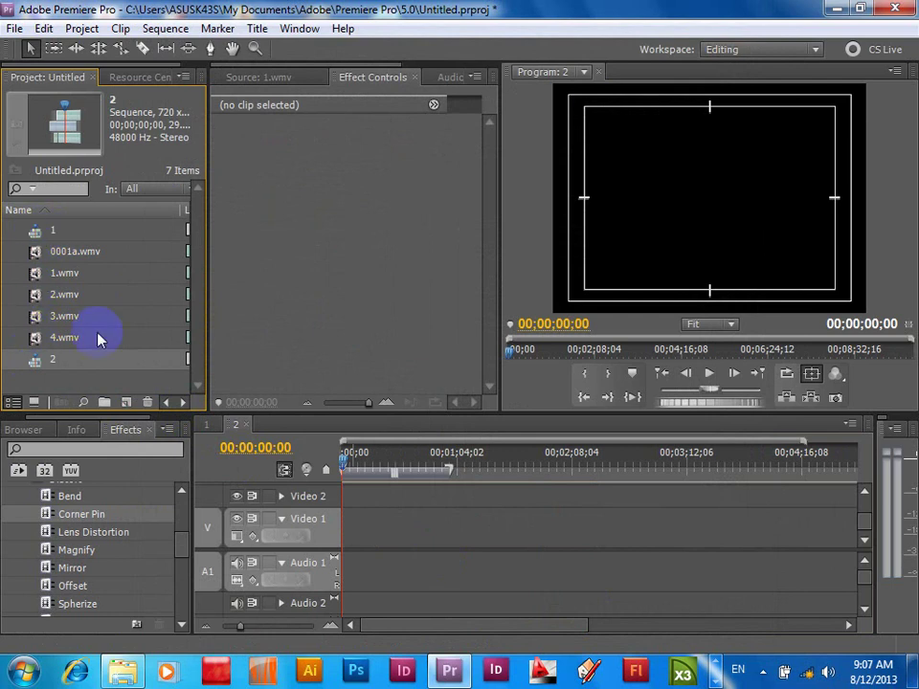
Step: Create two more new sequences named 3 and 4
left_click(125, 402)
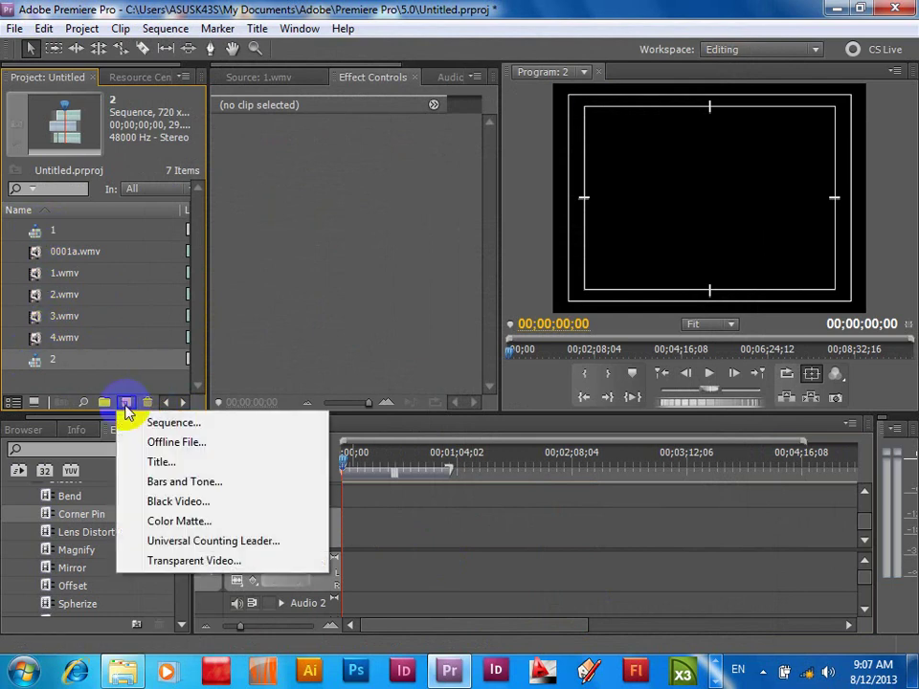
left_click(177, 424)
type("3")
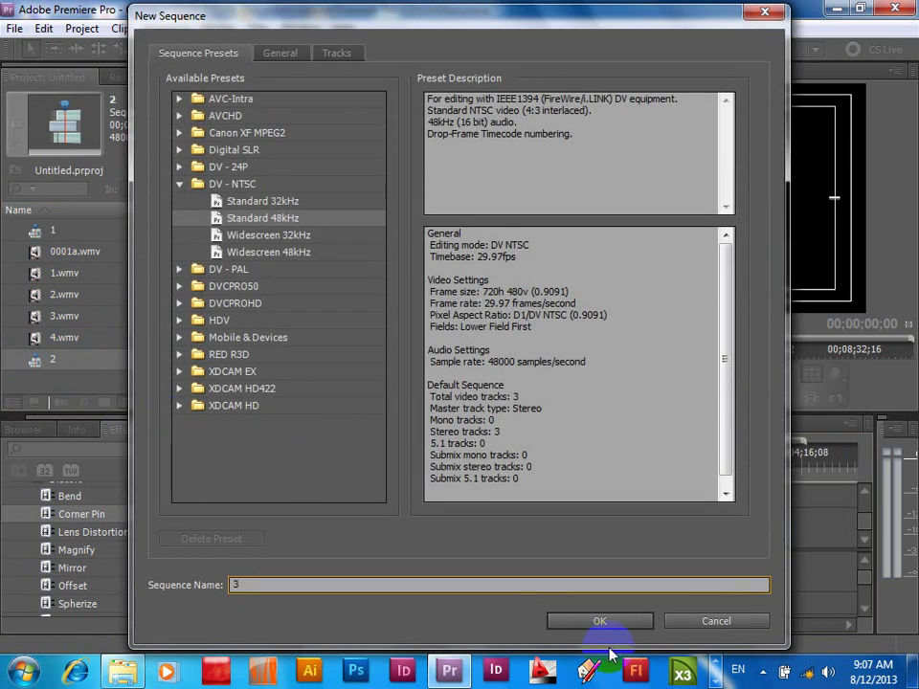
left_click(599, 622)
left_click(125, 402)
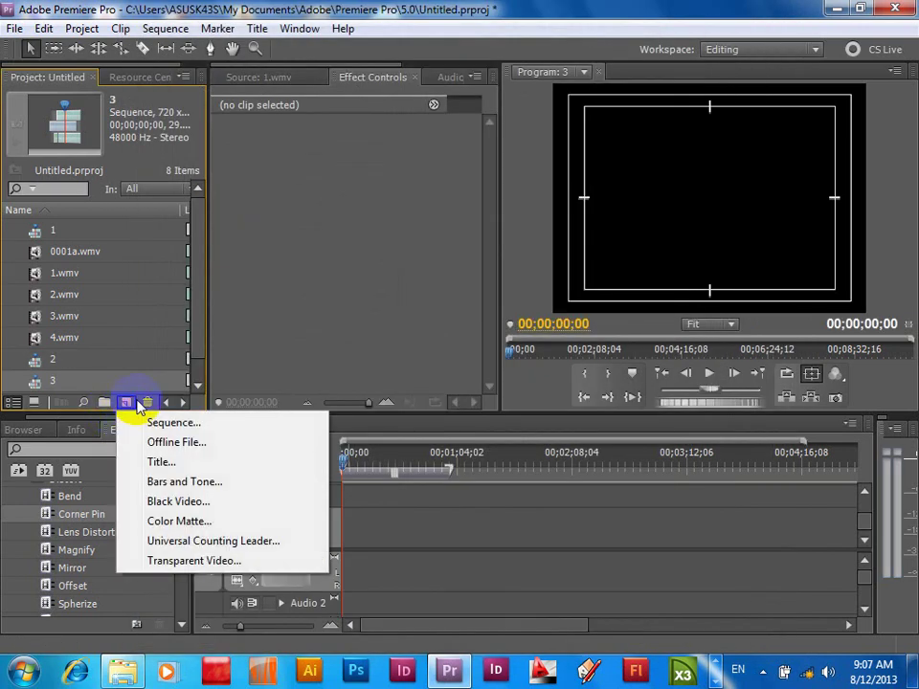
left_click(176, 426)
type("4")
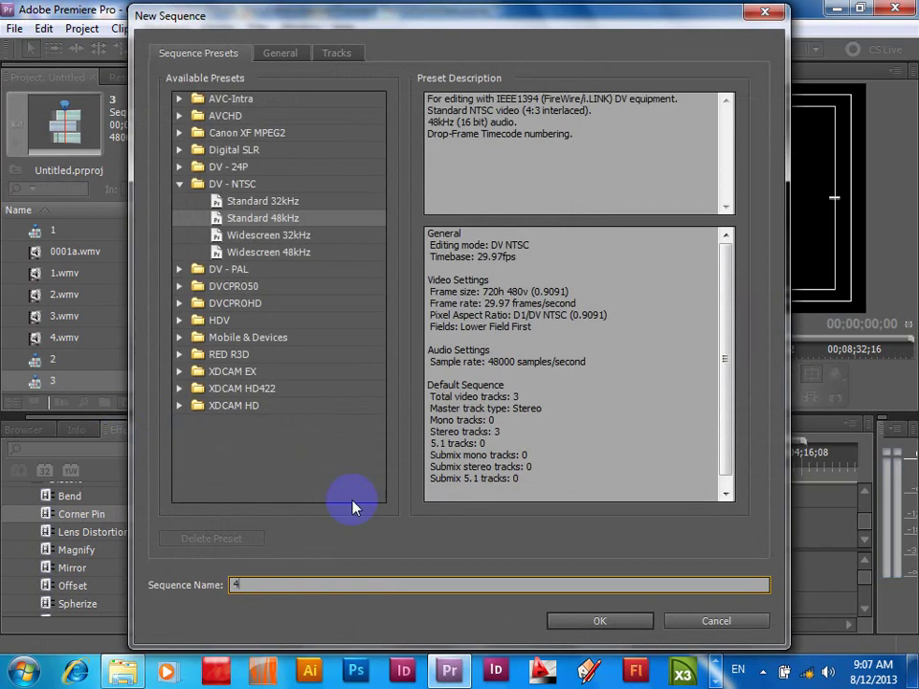
left_click(579, 623)
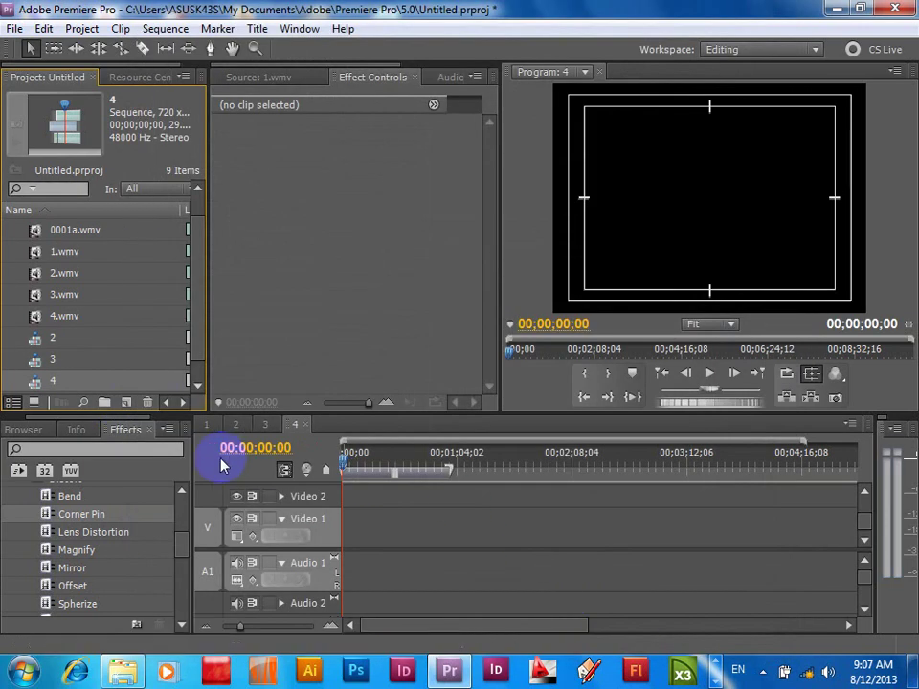
Step: Open sequence 2 and load 2.wmv into the Source monitor
left_click(234, 427)
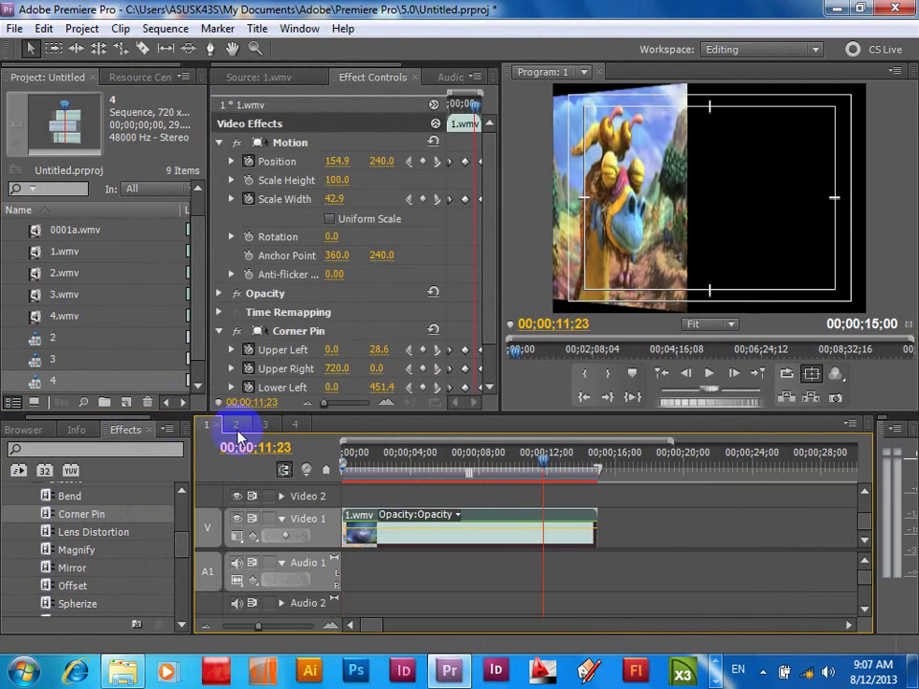
left_click(235, 427)
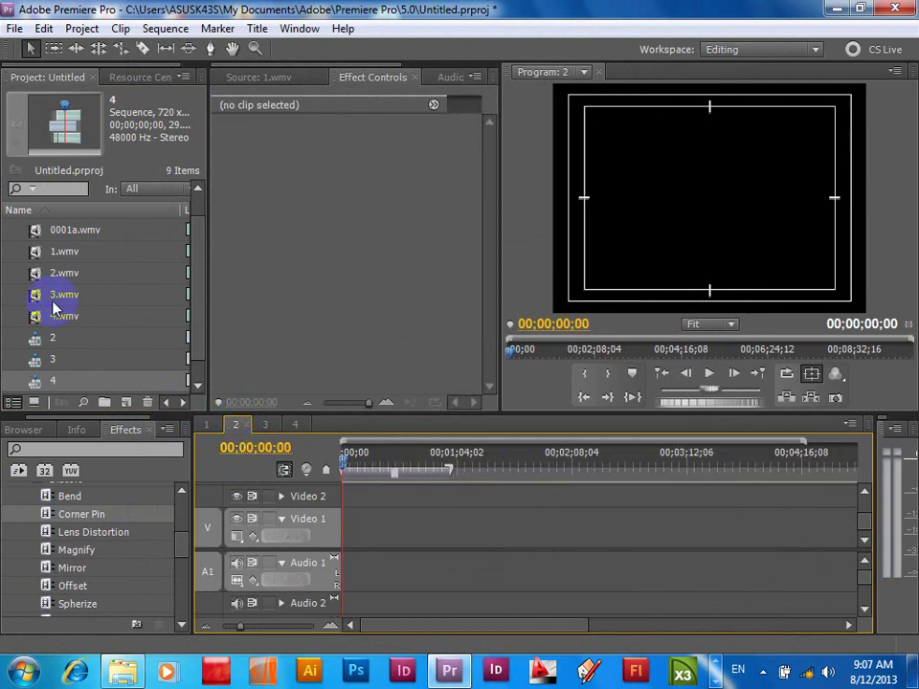
left_click(249, 76)
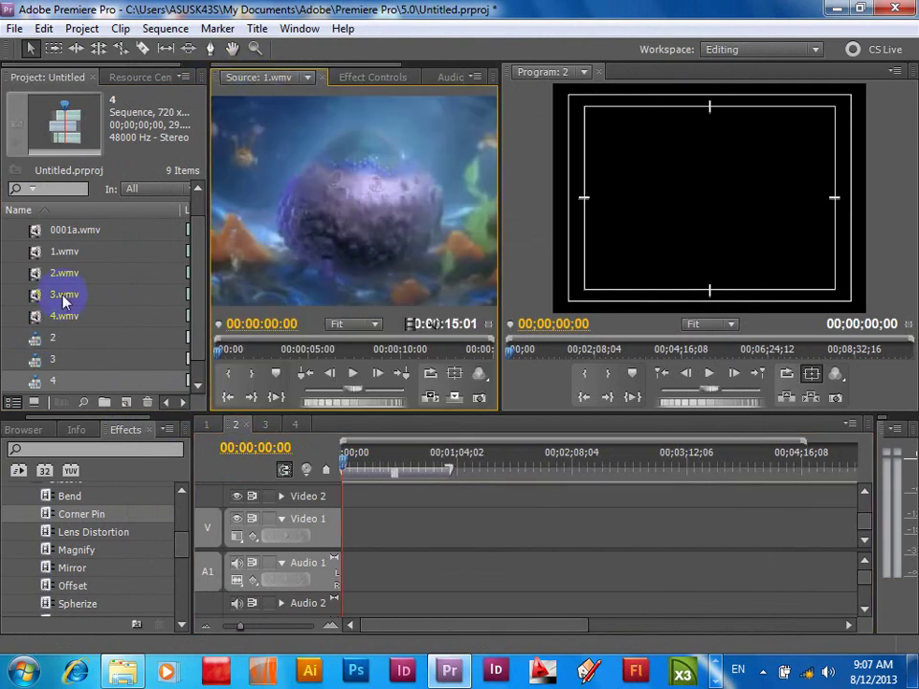
left_click(39, 341)
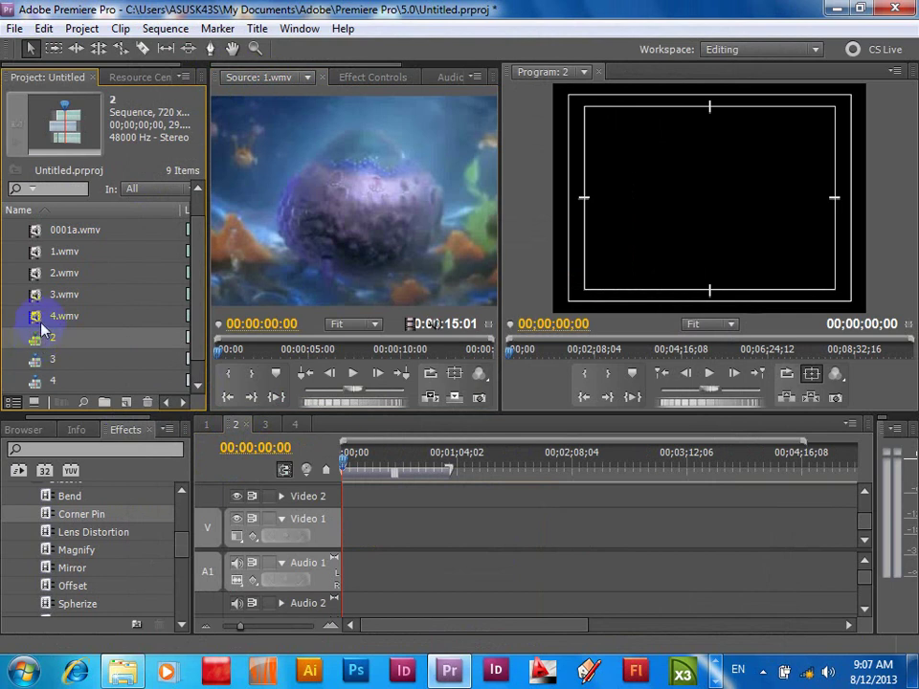
left_click(38, 277)
left_click(288, 76)
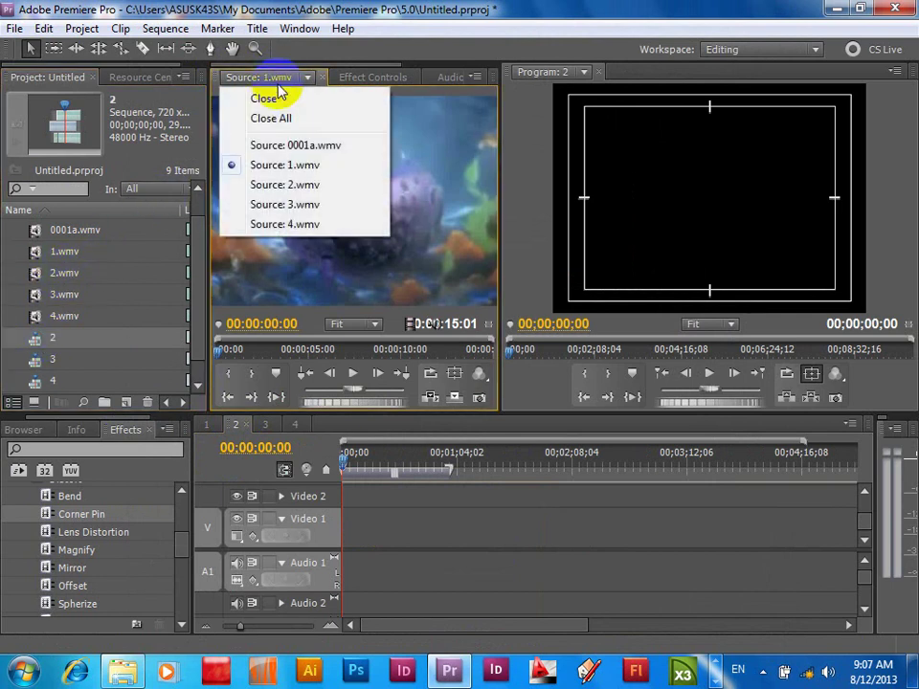
left_click(286, 184)
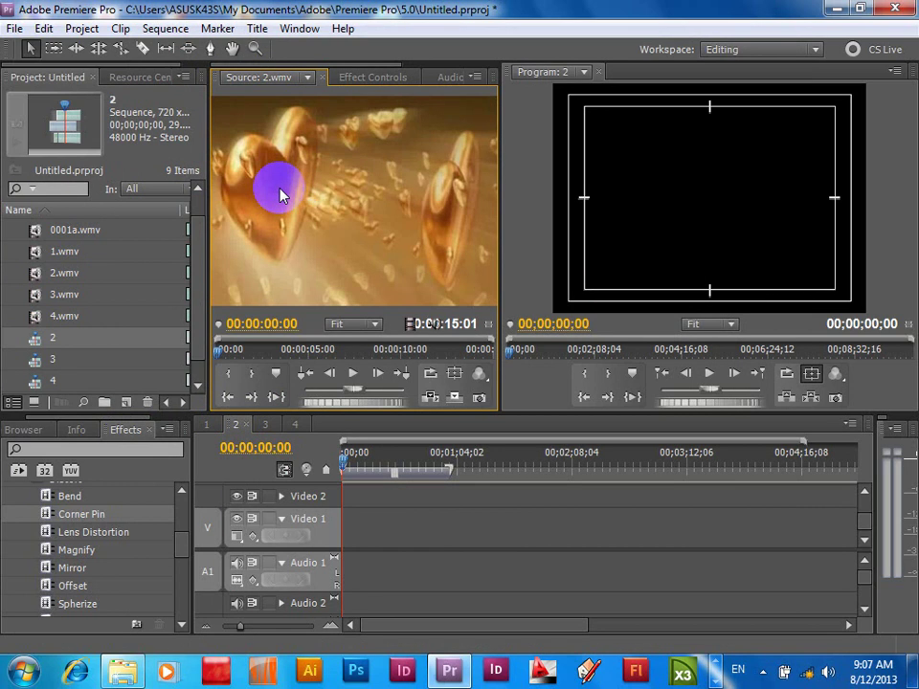
left_click_drag(281, 194, 447, 338)
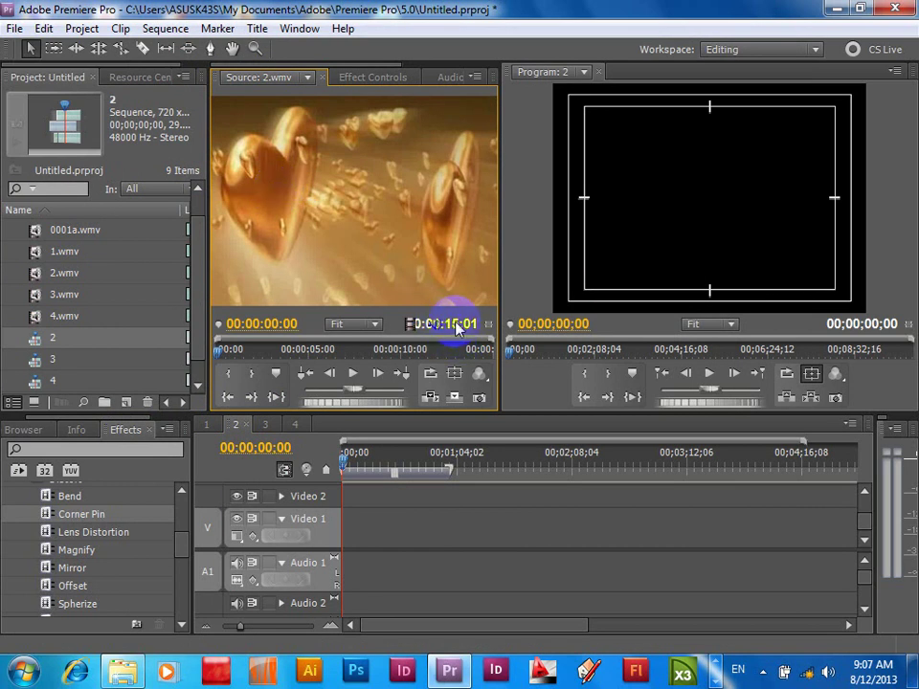
Step: Place 2.wmv at the start of Video 1 in sequence 2
left_click(208, 424)
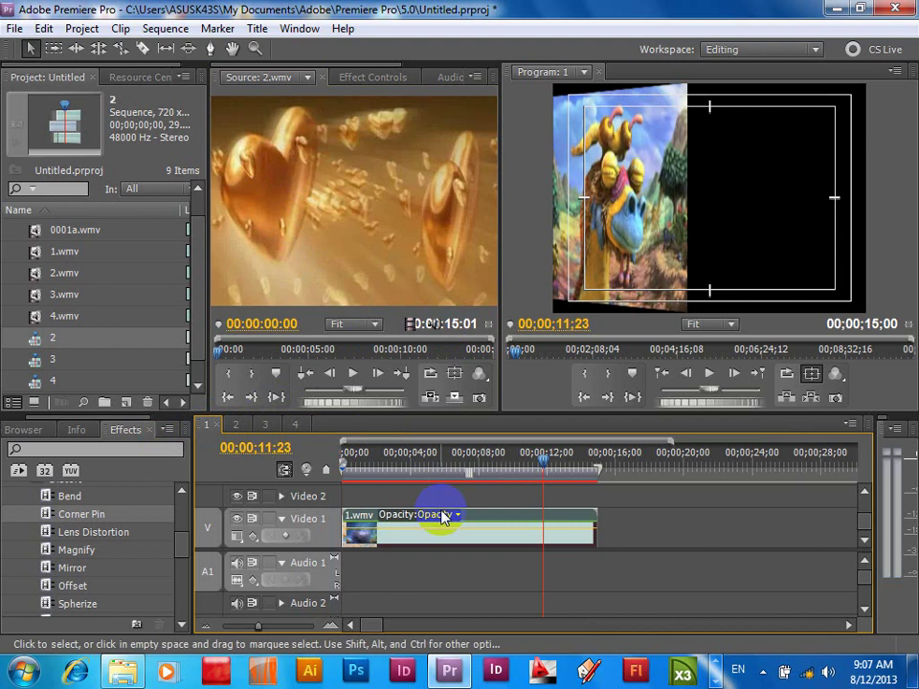
left_click(239, 425)
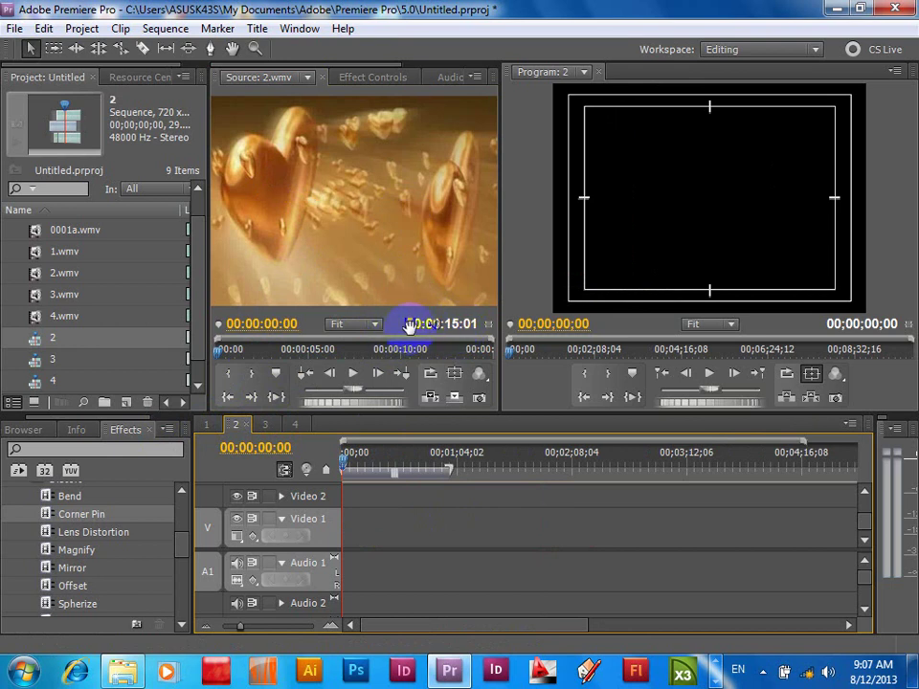
left_click_drag(409, 326, 352, 526)
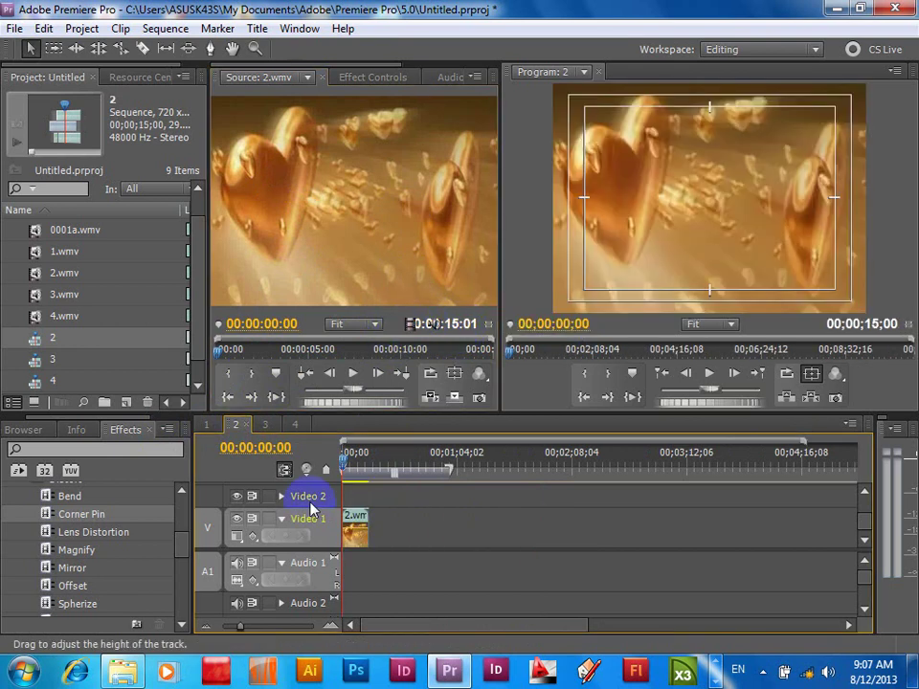
left_click(264, 423)
Step: Load 3.wmv and place it at the start of Video 1 in sequence 3
left_click(264, 82)
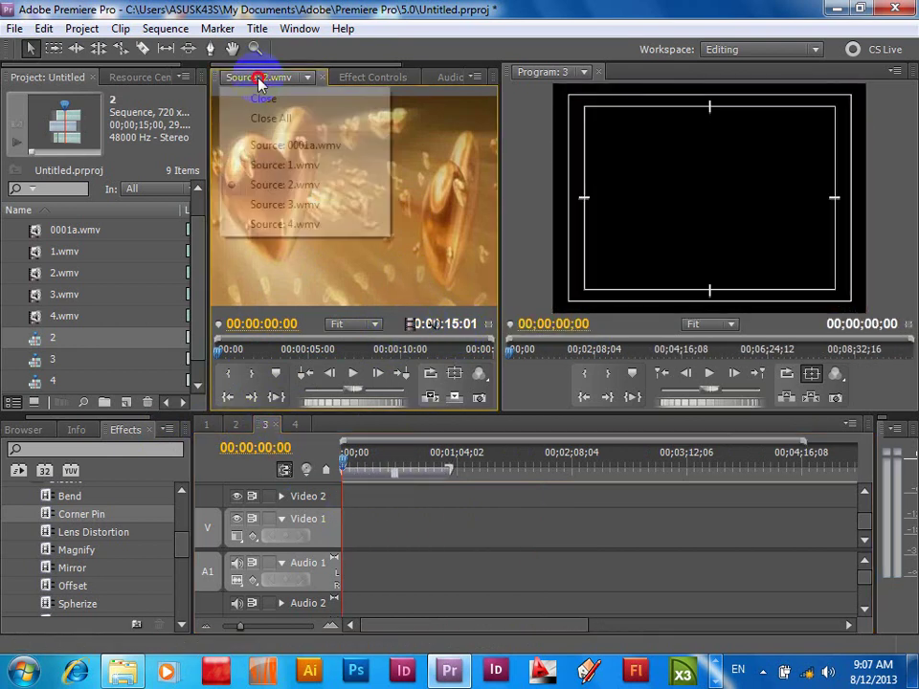
left_click(284, 204)
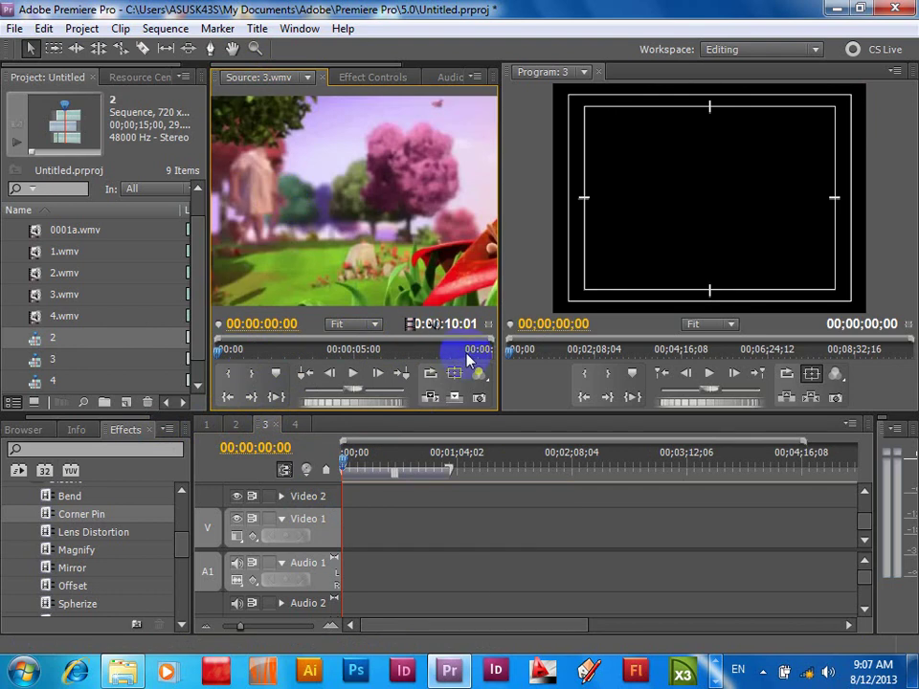
mouse_move(457, 347)
left_mouse_down()
mouse_move(463, 332)
mouse_move(409, 328)
mouse_move(347, 522)
left_mouse_up()
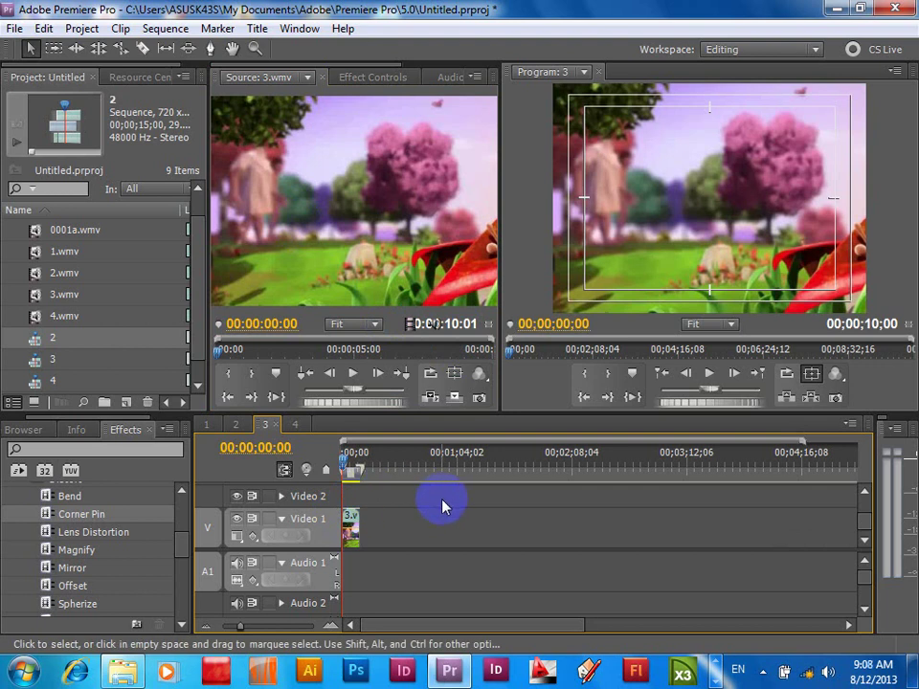
Step: Set the 3.wmv clip's duration to 00;00;15;00 through Speed/Duration
right_click(349, 538)
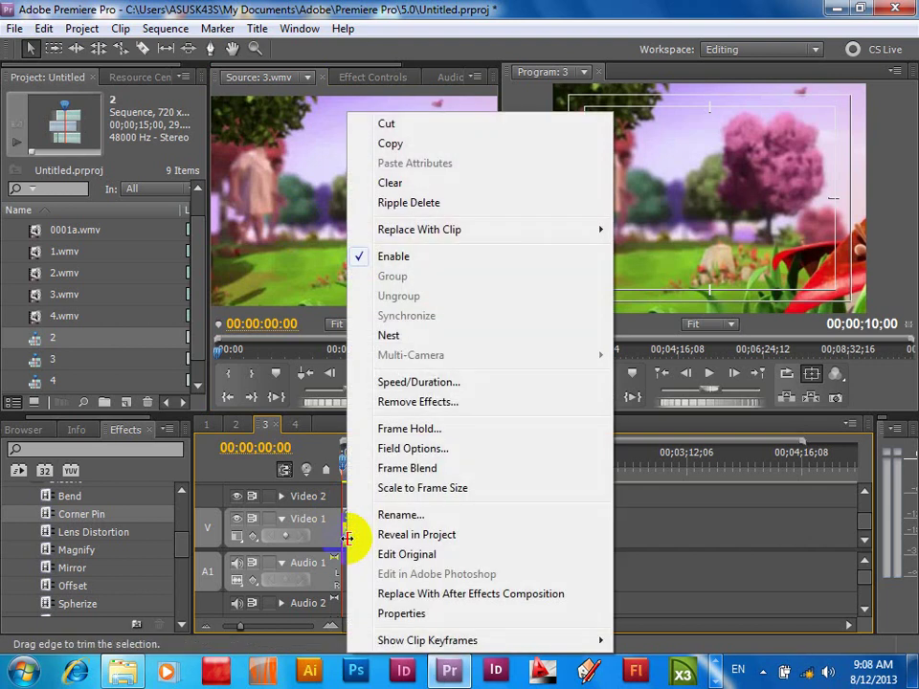
left_click(433, 383)
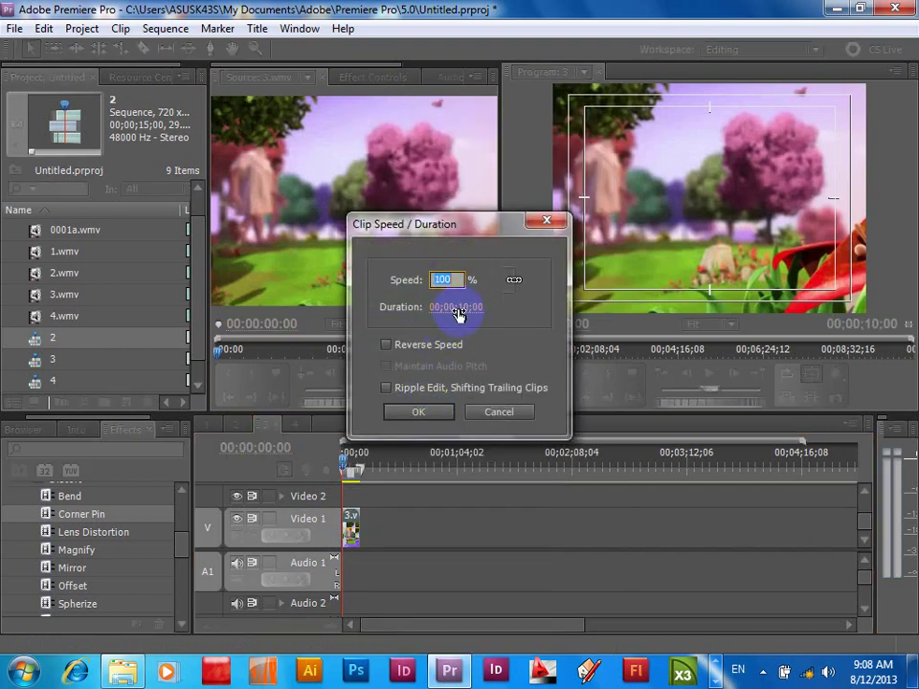
left_click(459, 311)
type("5")
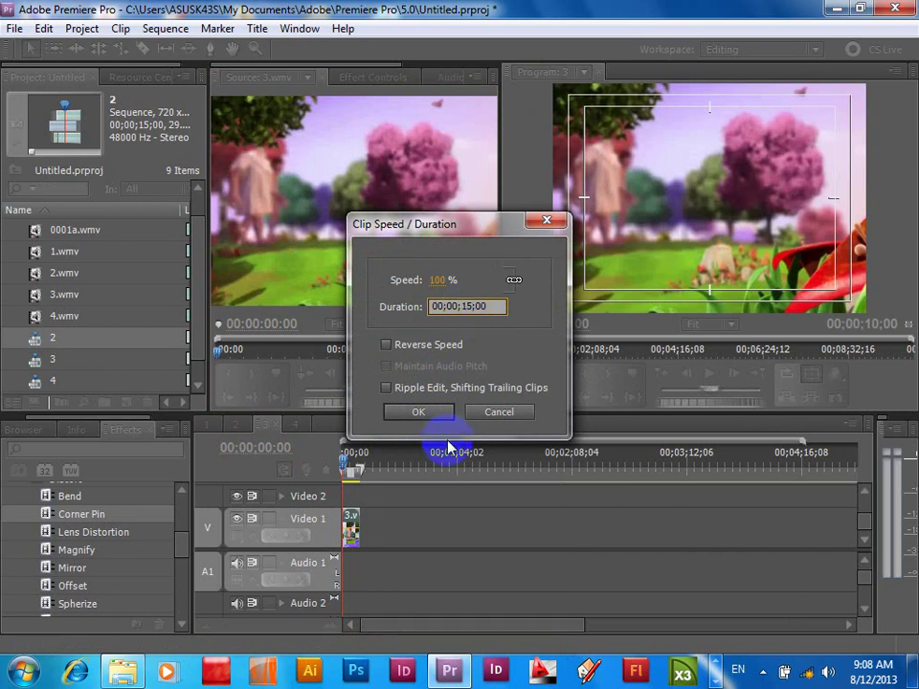
left_click(422, 413)
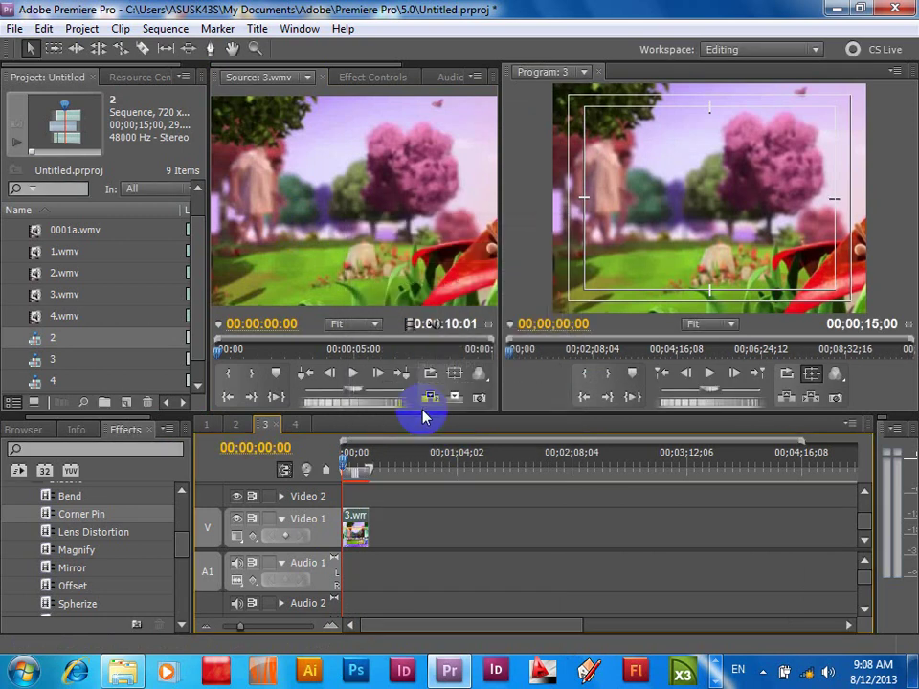
left_click(358, 535)
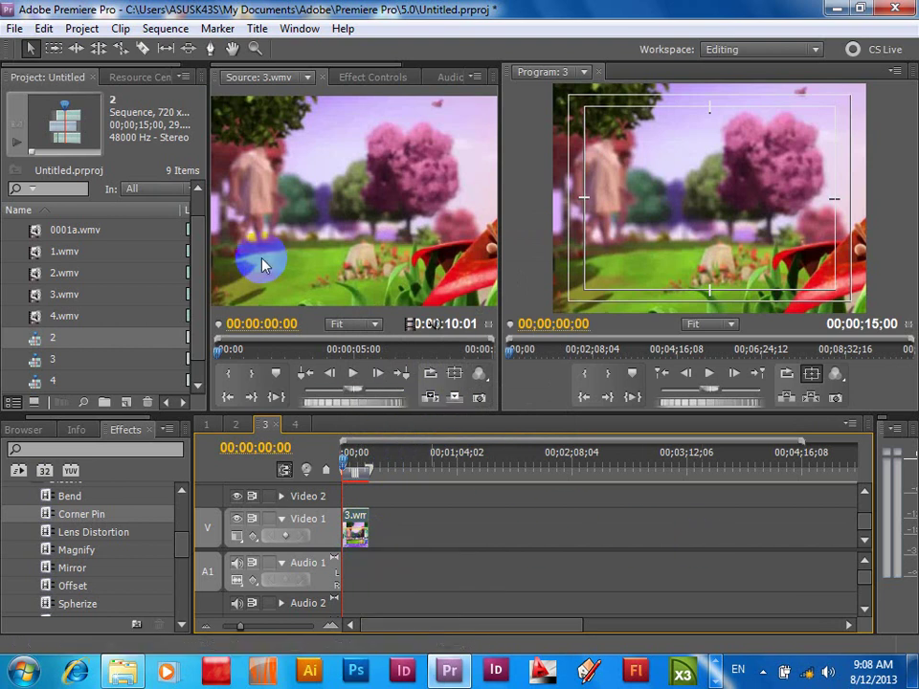
left_click(295, 425)
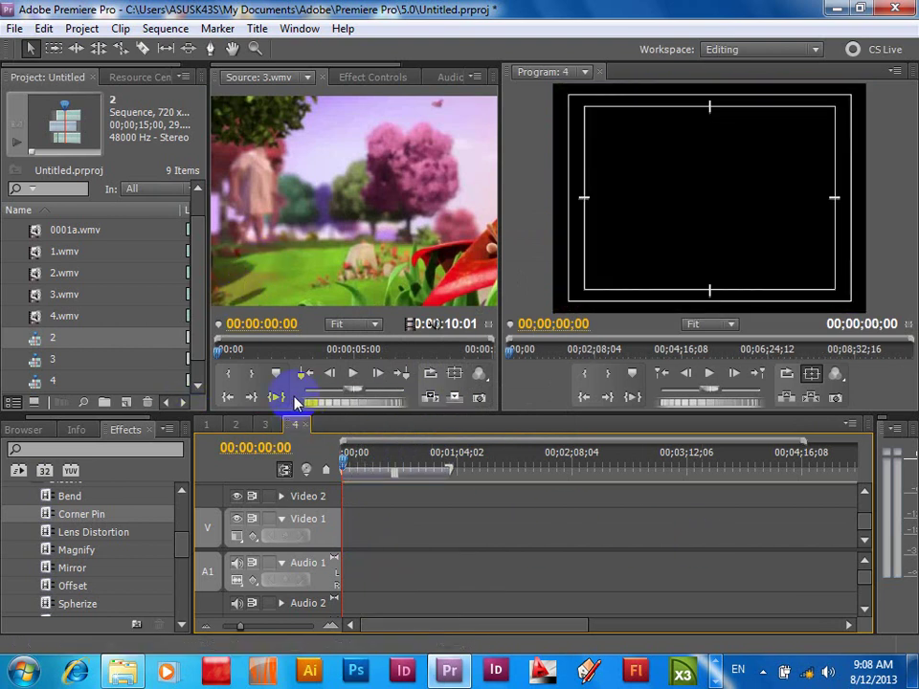
Step: Load 4.wmv and place it at the start of Video 1 in sequence 4
left_click(270, 86)
left_click(297, 228)
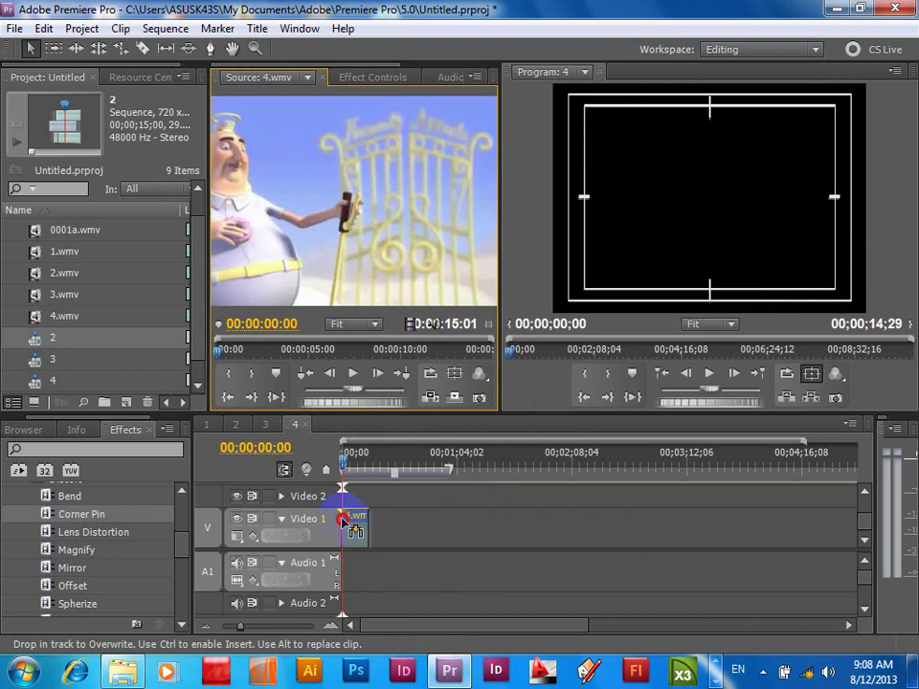
left_click_drag(409, 326, 347, 529)
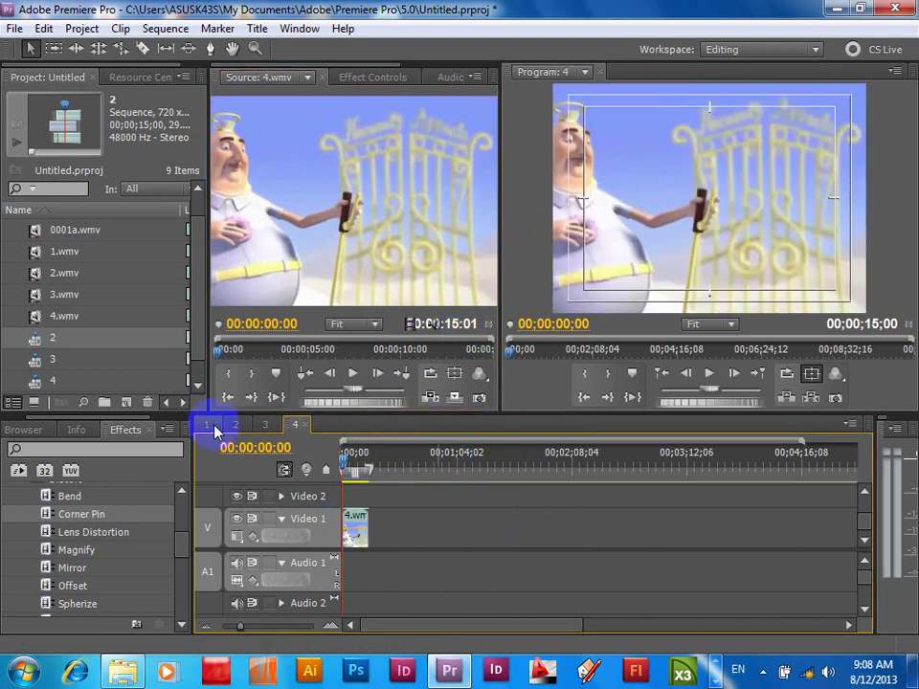
Step: Stop the sequence 4 preview, switch to sequence 3 and briefly preview it
key("space")
left_click(267, 425)
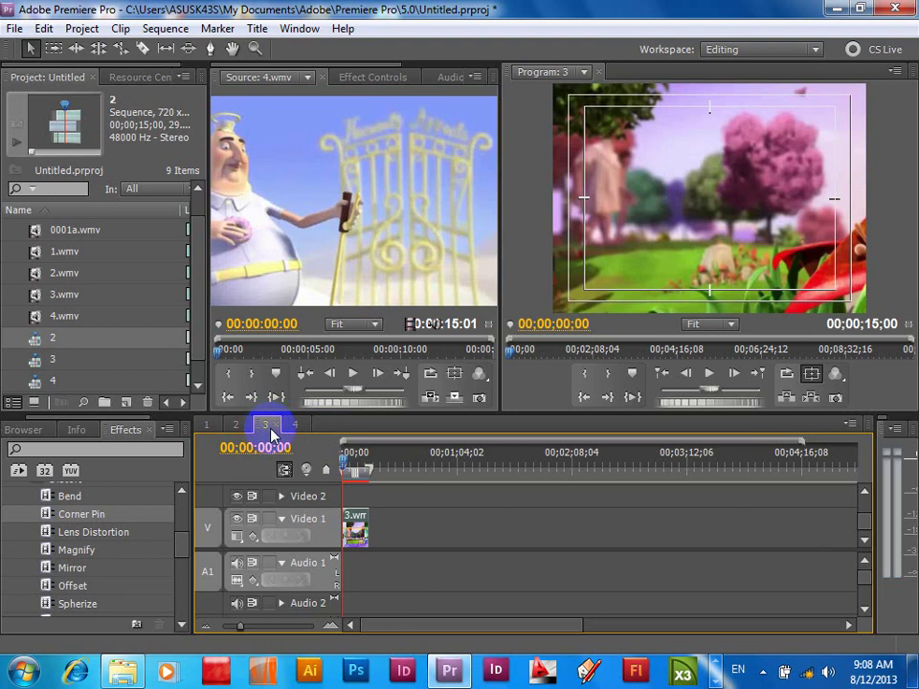
key("space")
key("space")
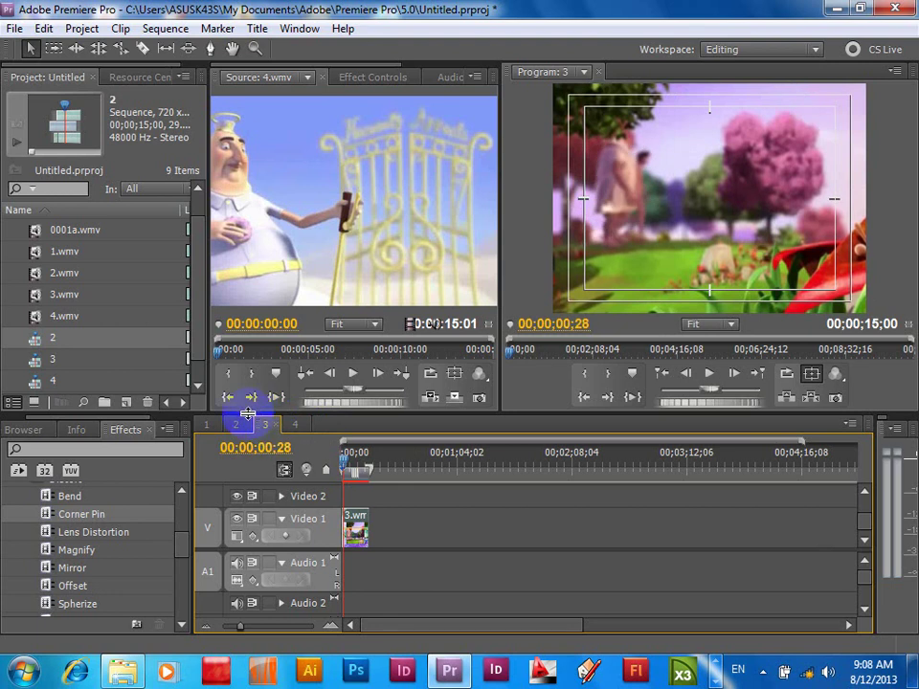
Step: Open sequence 1, play its corner-pinned clip from the start, and select 1.wmv
left_click(243, 424)
key("space")
key("space")
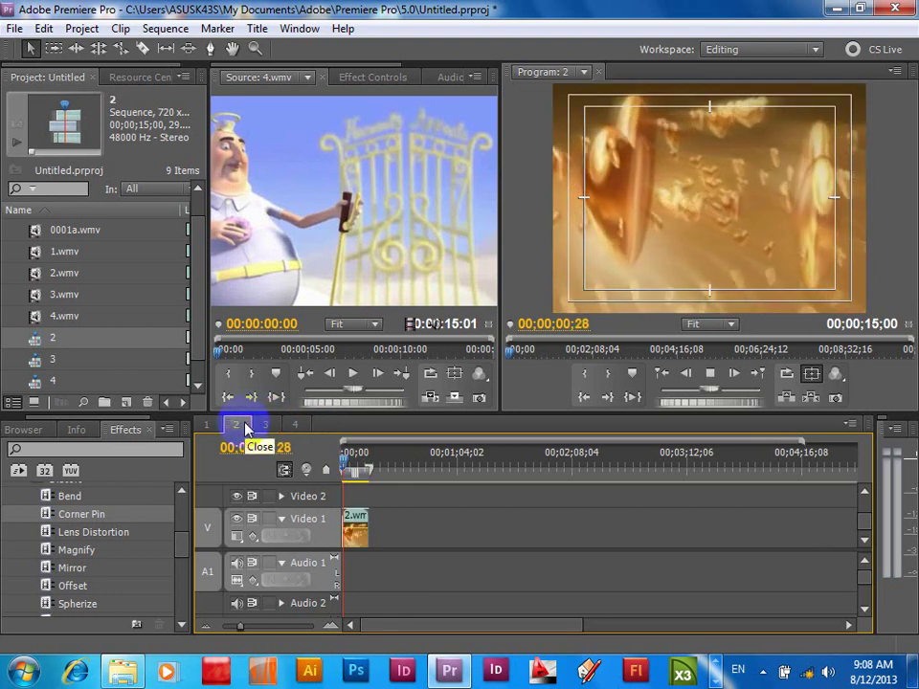
left_click(209, 426)
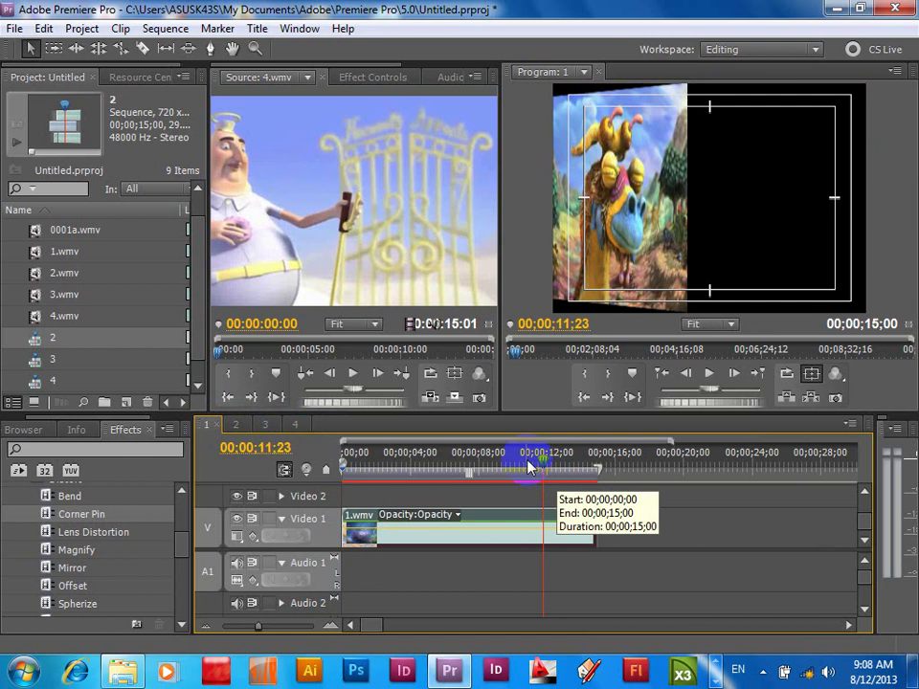
left_click_drag(544, 459, 339, 464)
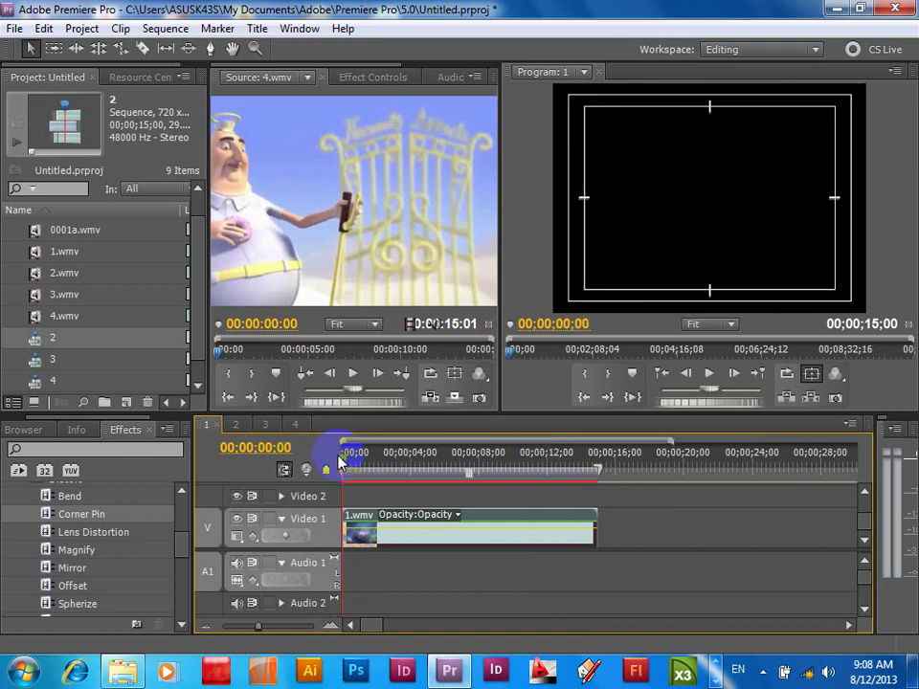
key("space")
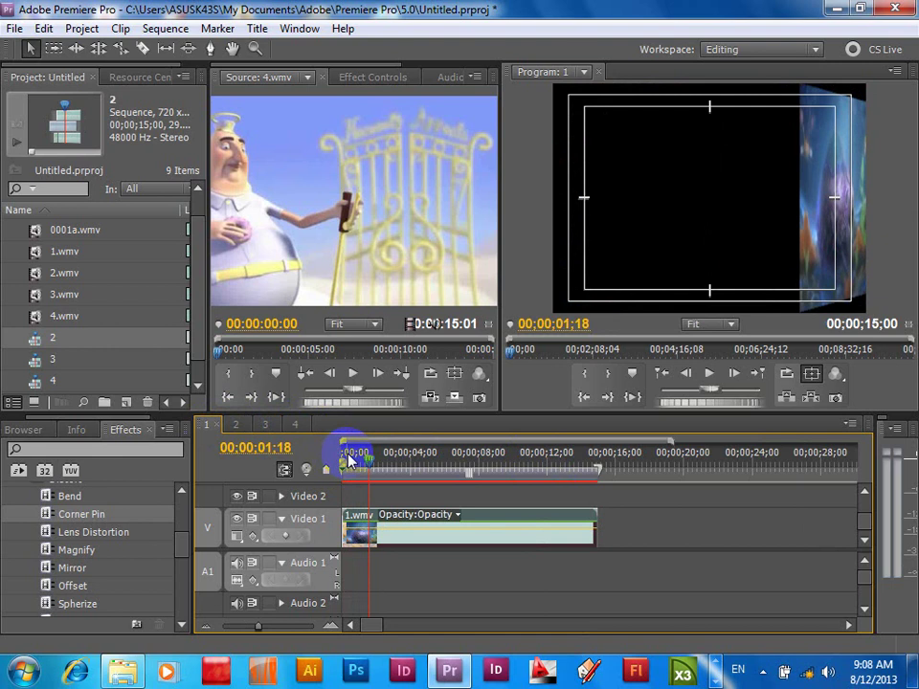
left_click(486, 530)
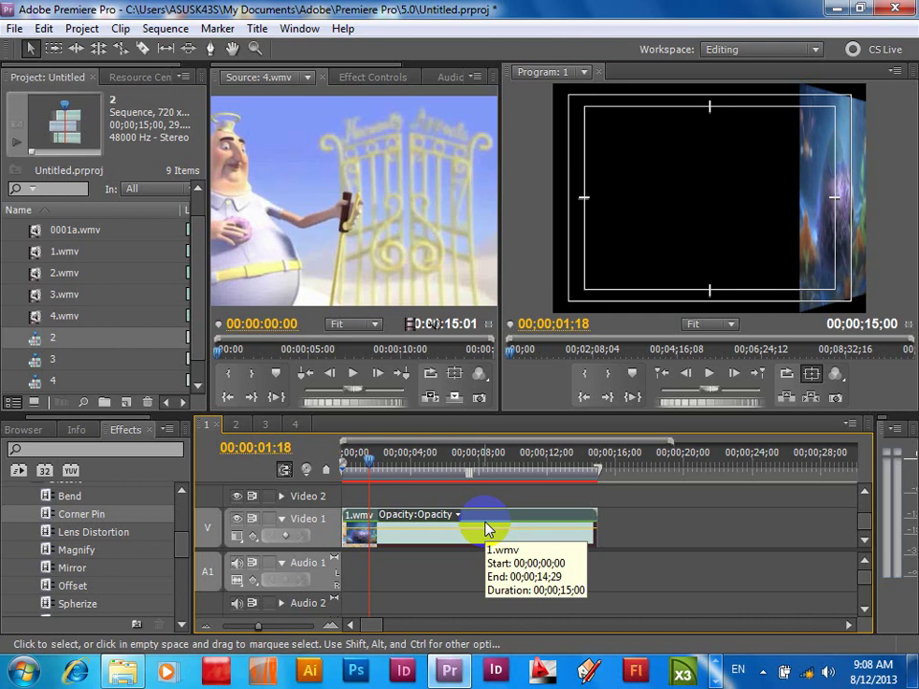
left_click(493, 532)
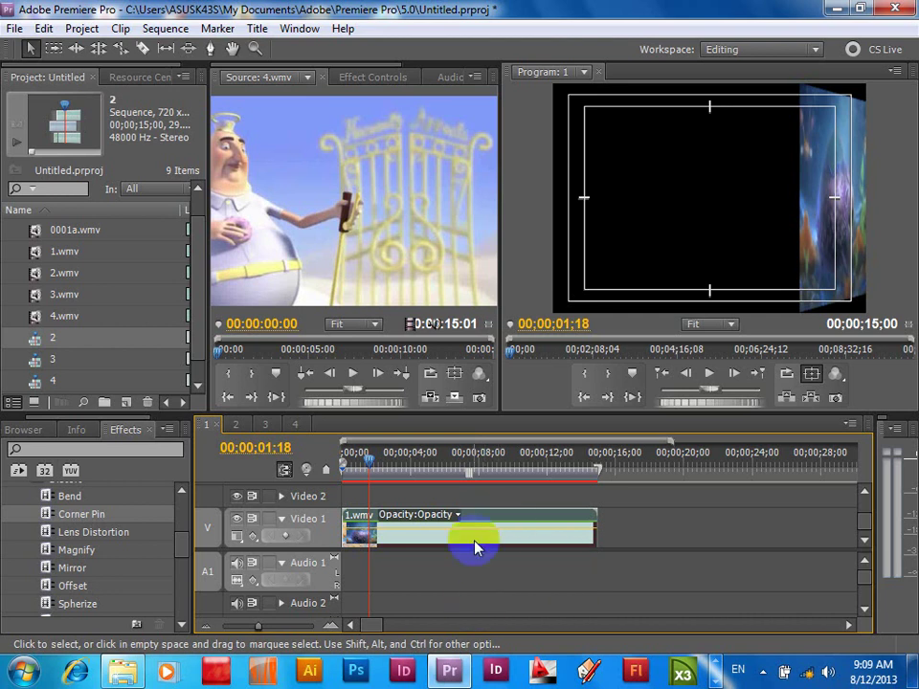
Step: Copy the 1.wmv clip and paste its attributes onto 2.wmv in sequence 2
right_click(498, 541)
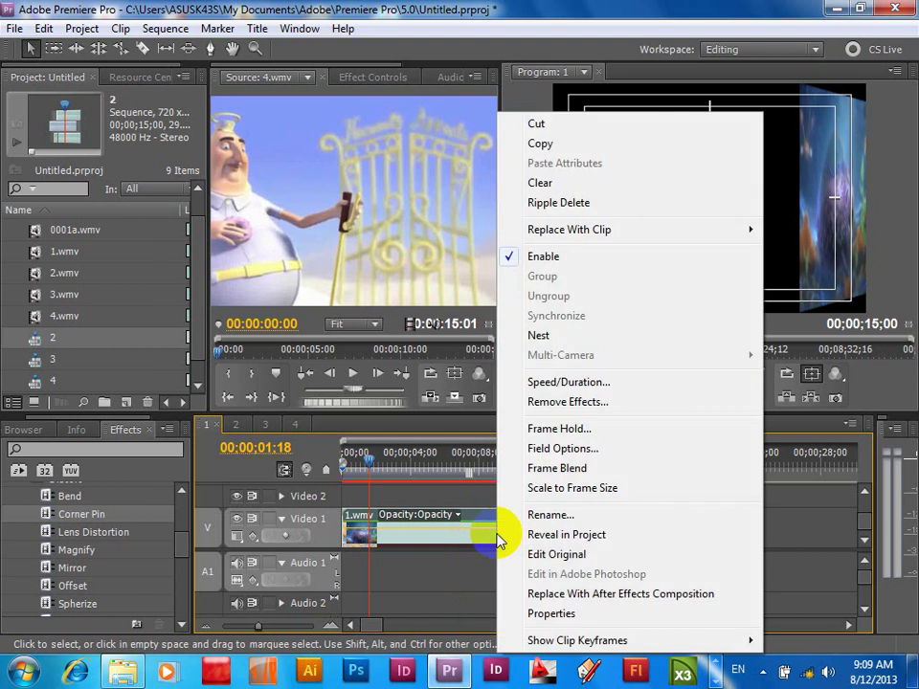
left_click(540, 144)
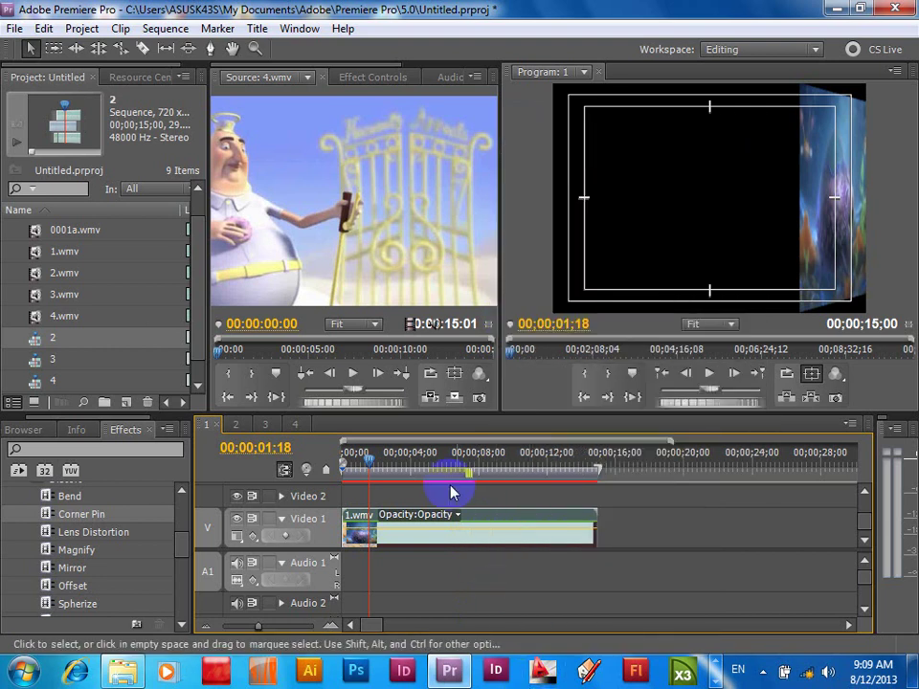
left_click(237, 426)
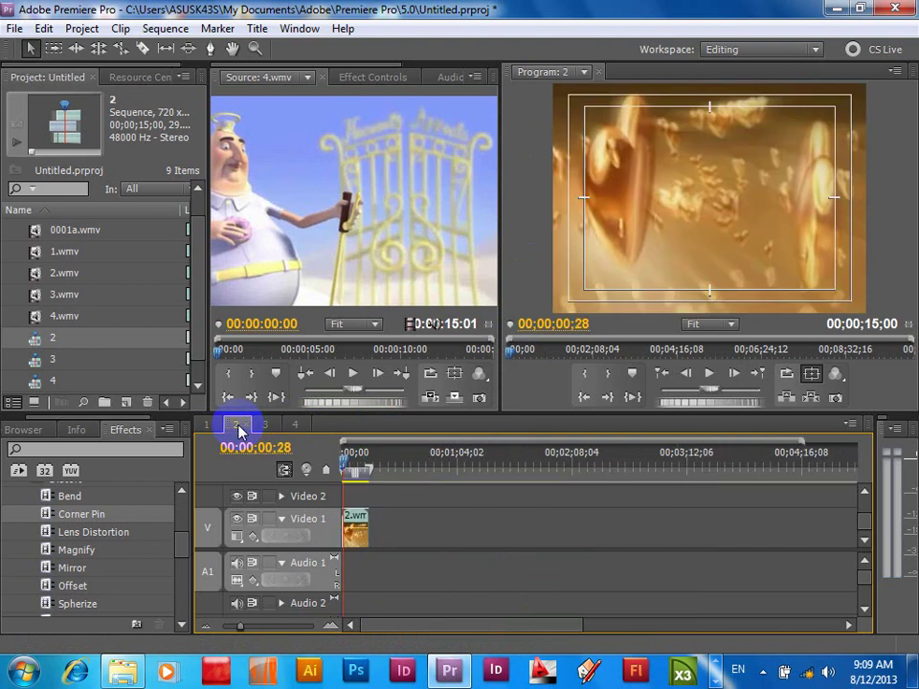
left_click(239, 428)
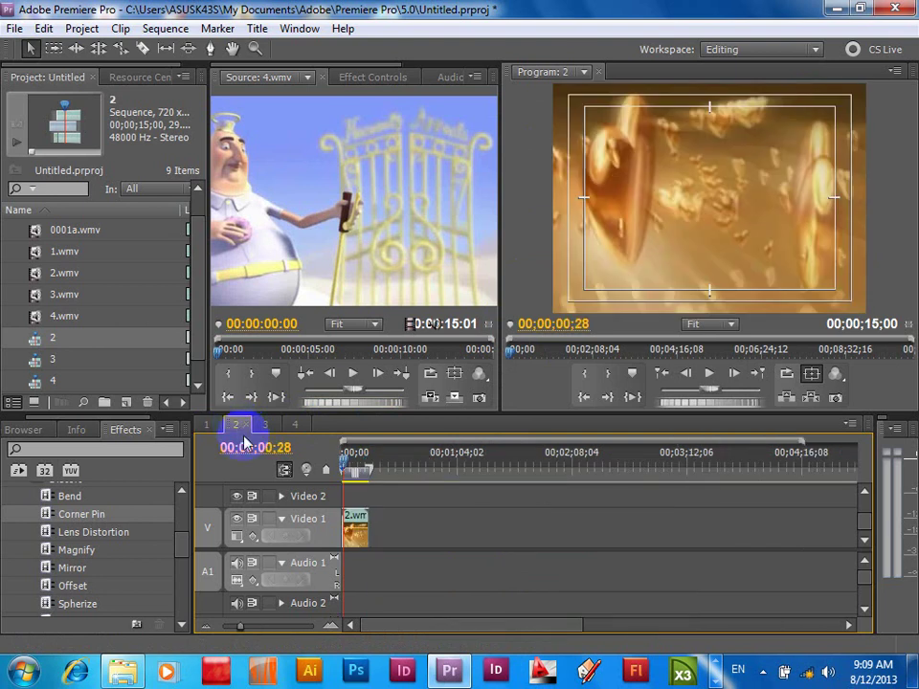
left_click(355, 538)
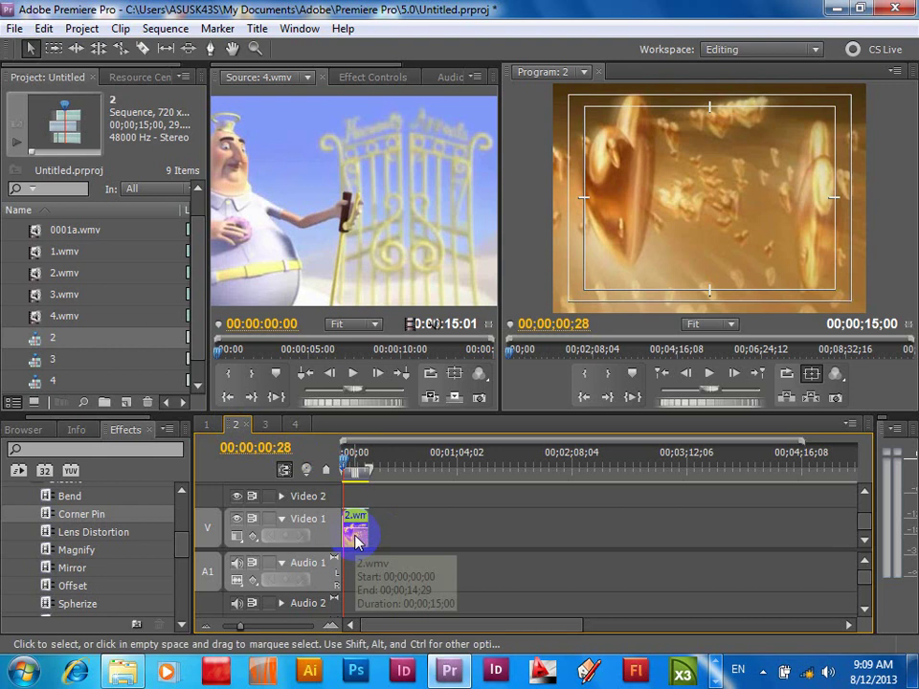
right_click(356, 541)
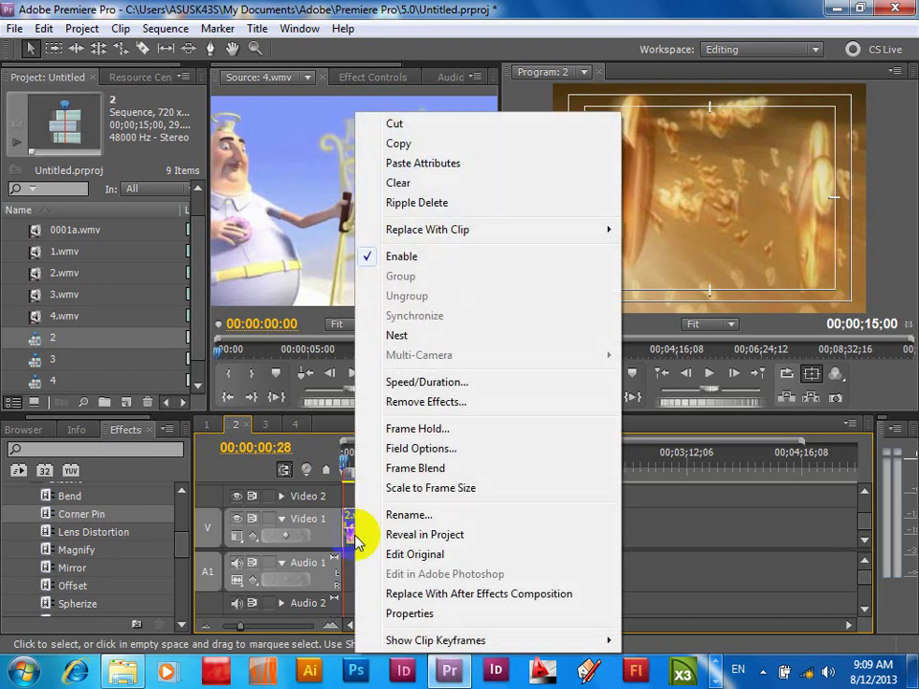
left_click(412, 167)
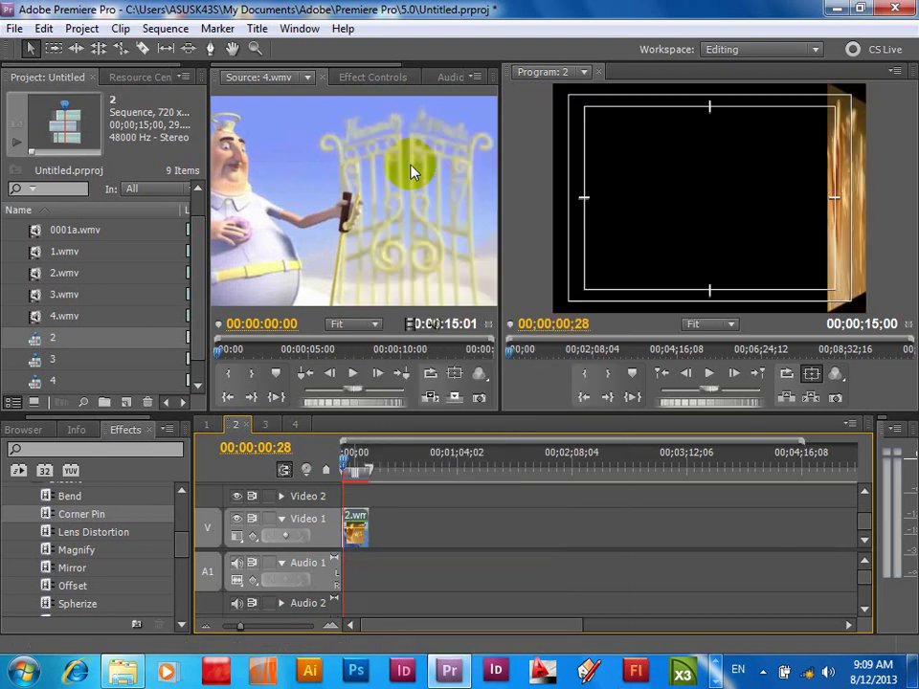
Step: Paste the same attributes onto 3.wmv in sequence 3 and 4.wmv in sequence 4
left_click(266, 425)
right_click(361, 545)
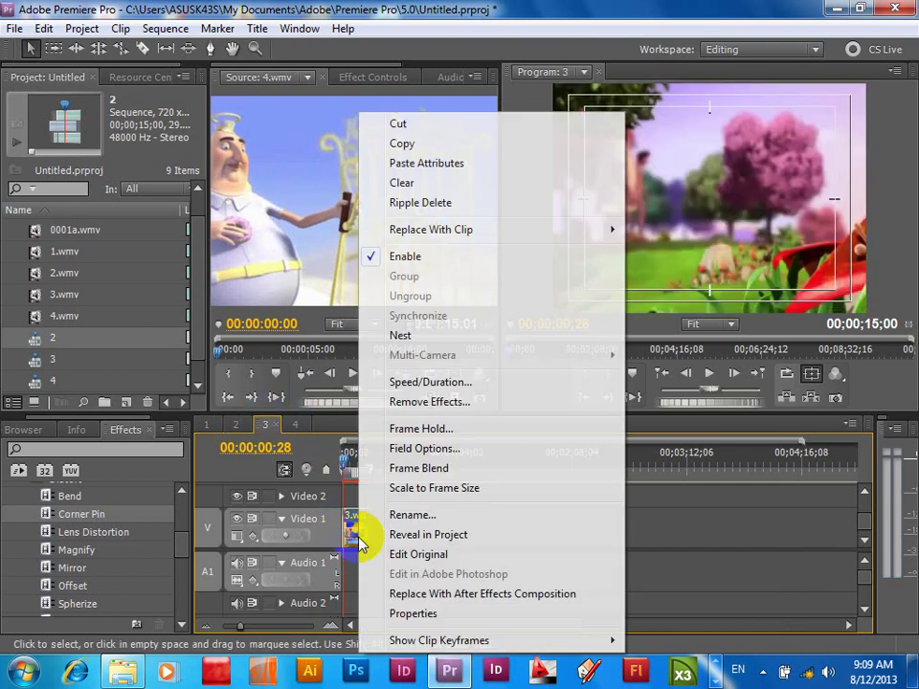
left_click(426, 166)
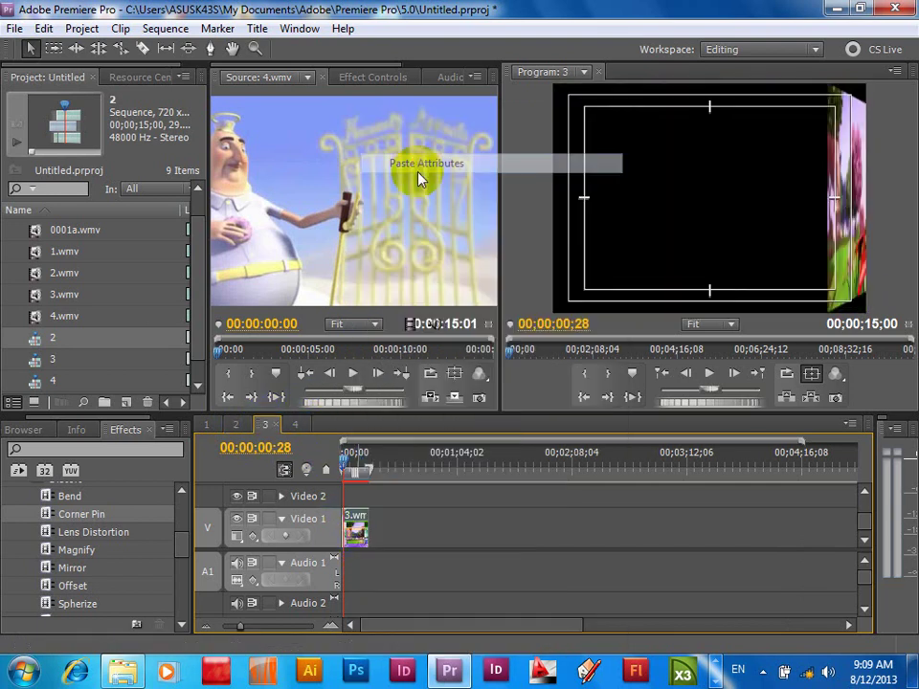
left_click(295, 424)
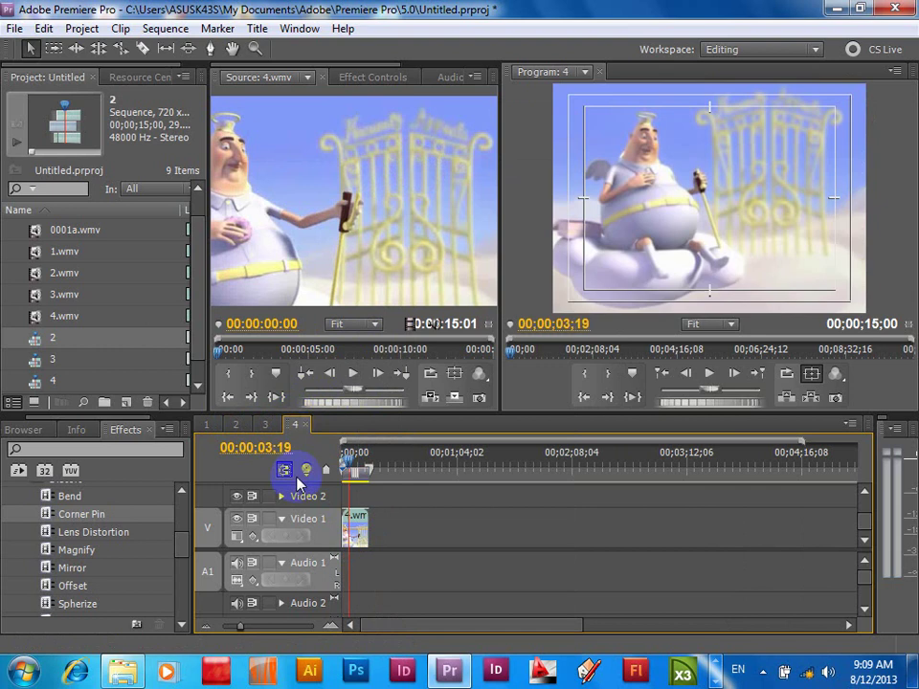
right_click(361, 542)
left_click(428, 163)
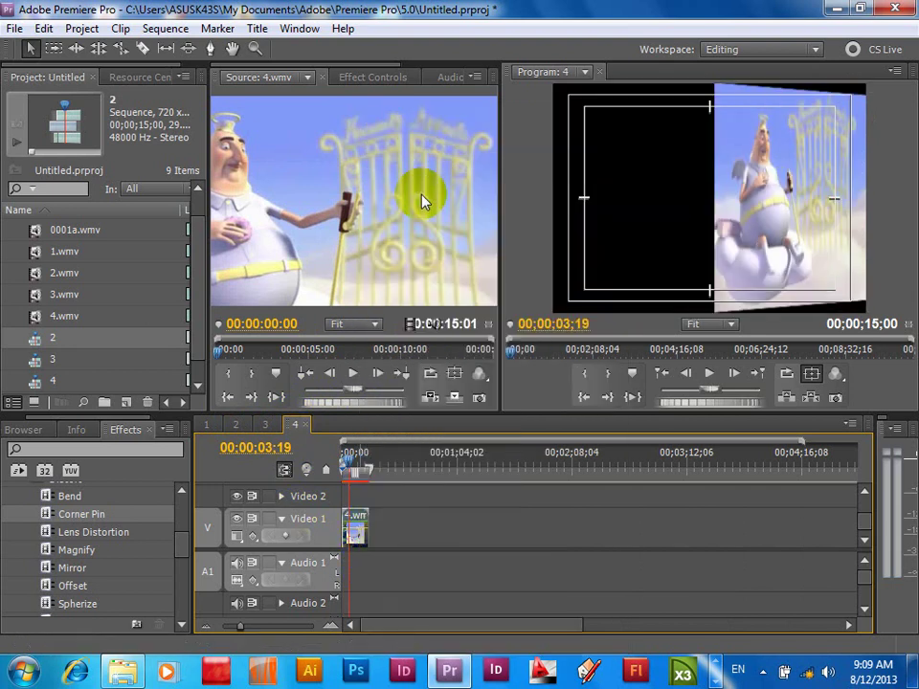
left_click_drag(347, 467, 304, 456)
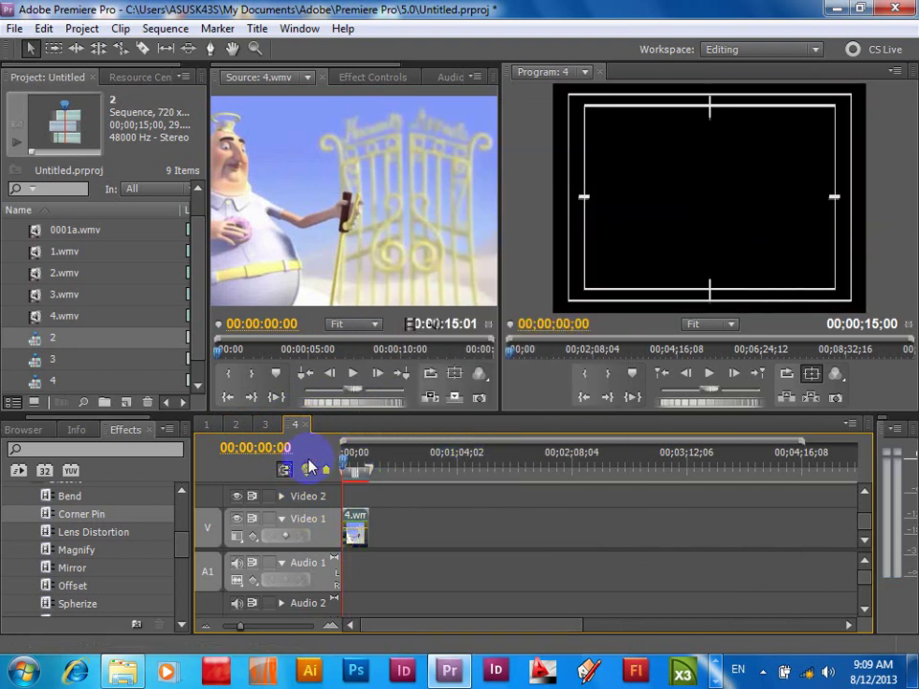
Step: Preview sequence 4's pasted animation, stopping at 00;00;13;20
key("space")
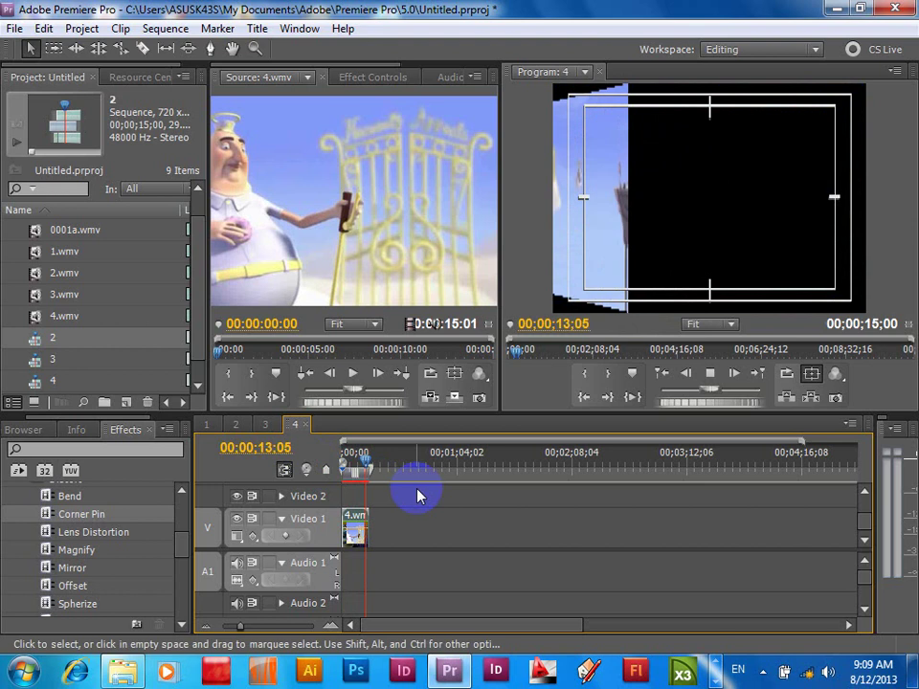
key("space")
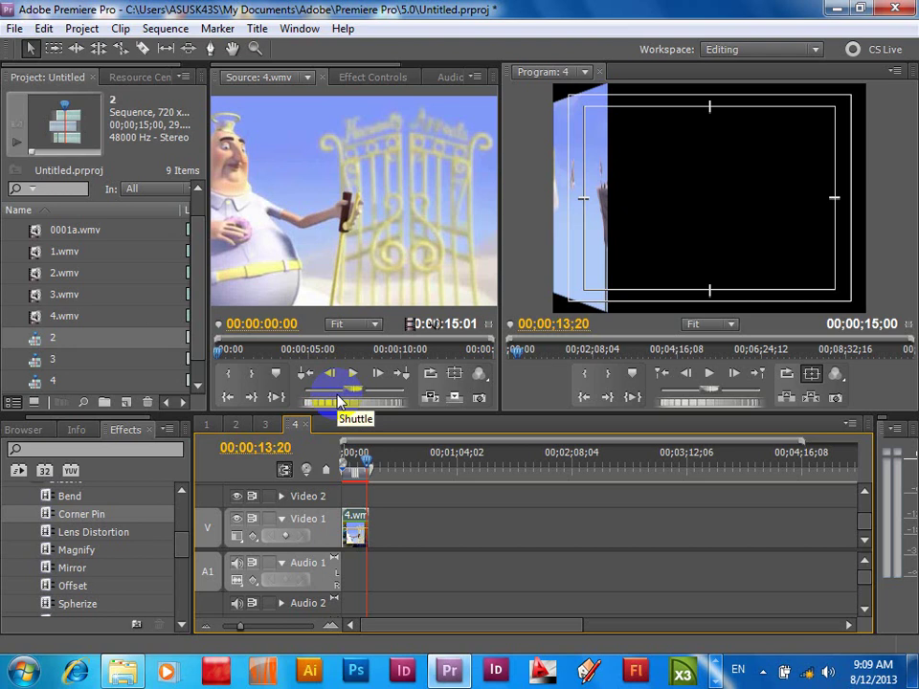
Step: Create a new sequence named 'Cube'
left_click(125, 402)
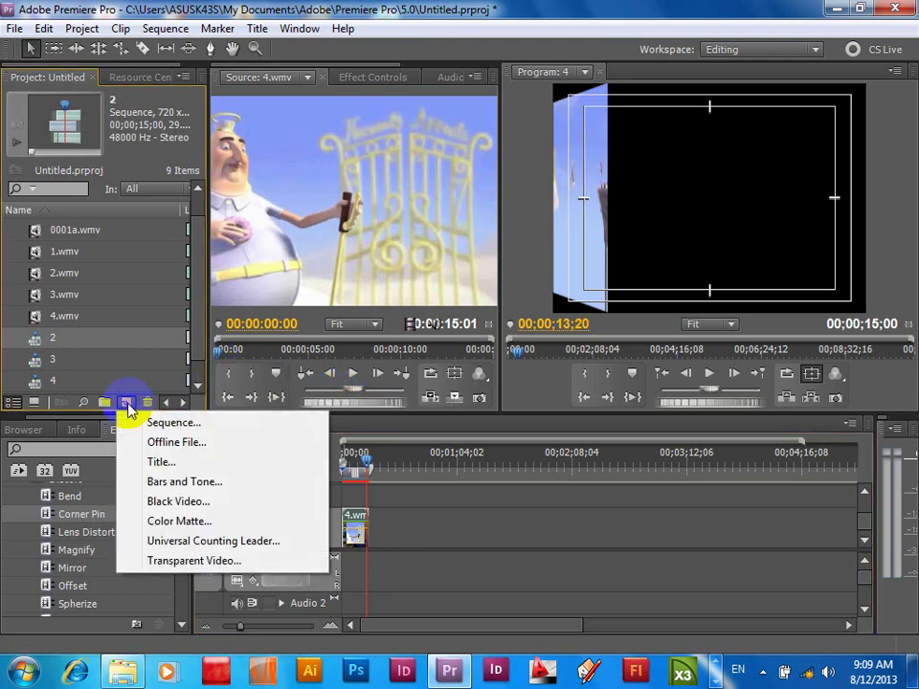
left_click(176, 424)
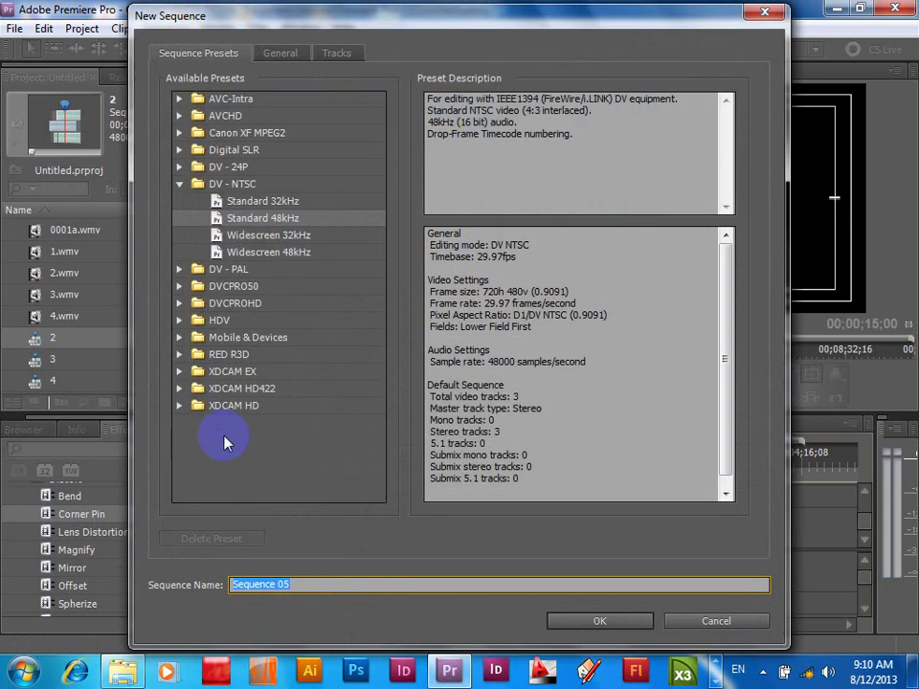
type("C")
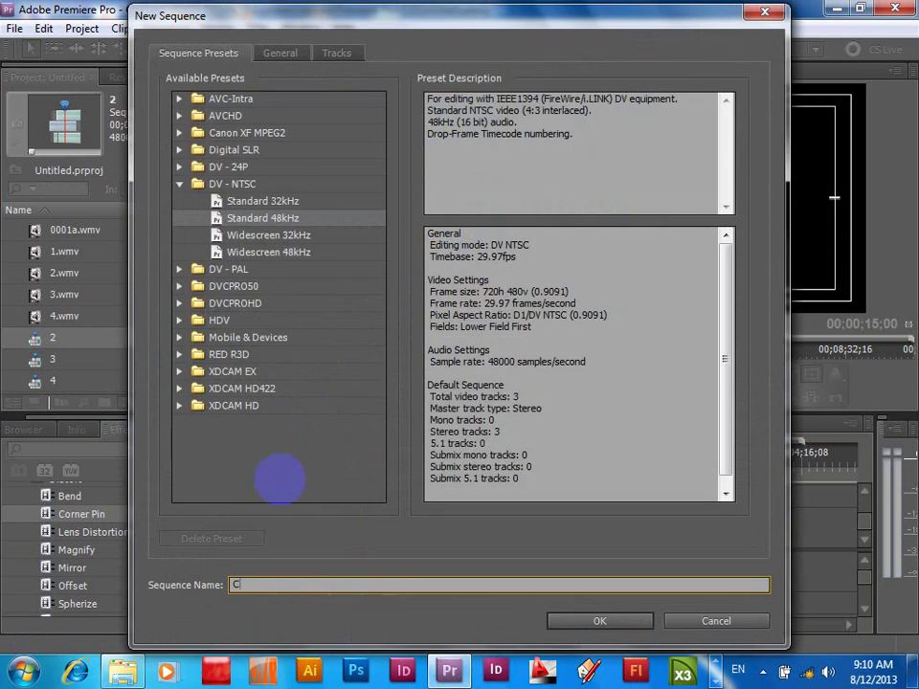
type("ube")
key("Return")
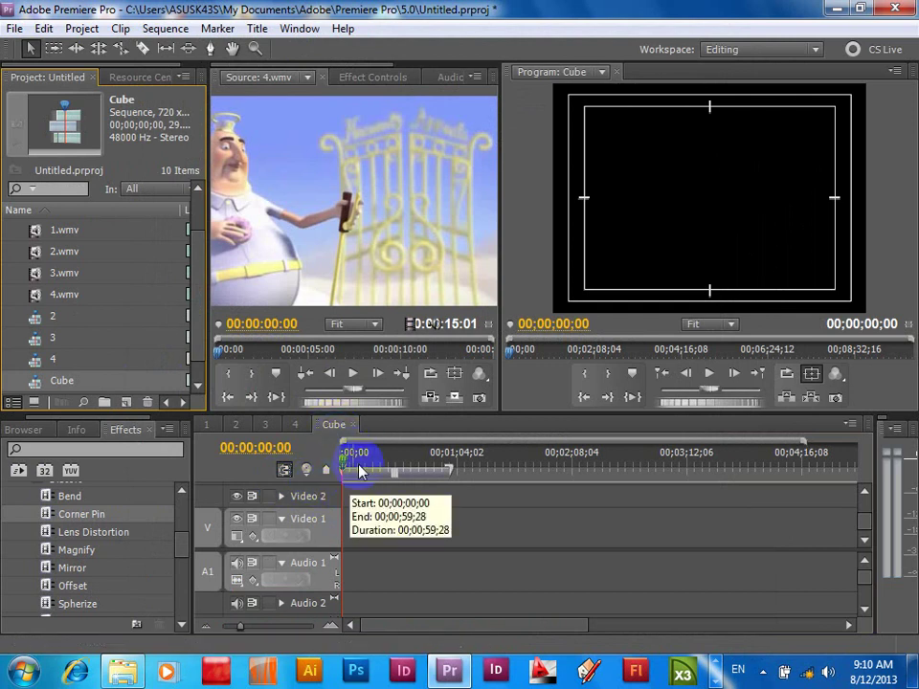
Step: Place nested sequence 1 on Video 1 and sequence 2 on Video 2 after it
left_click_drag(196, 321, 203, 240)
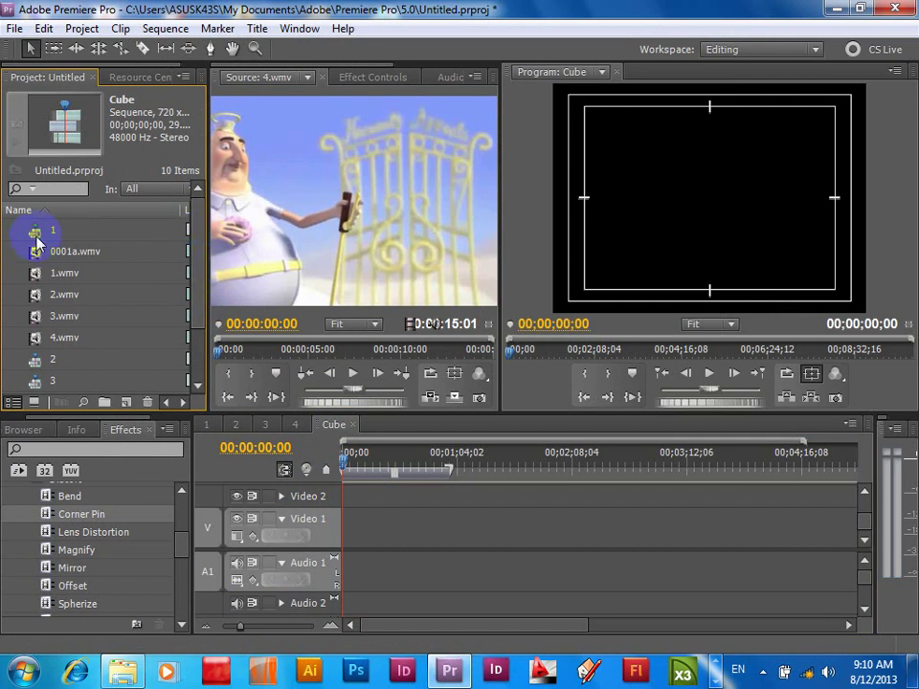
left_click_drag(34, 231, 326, 206)
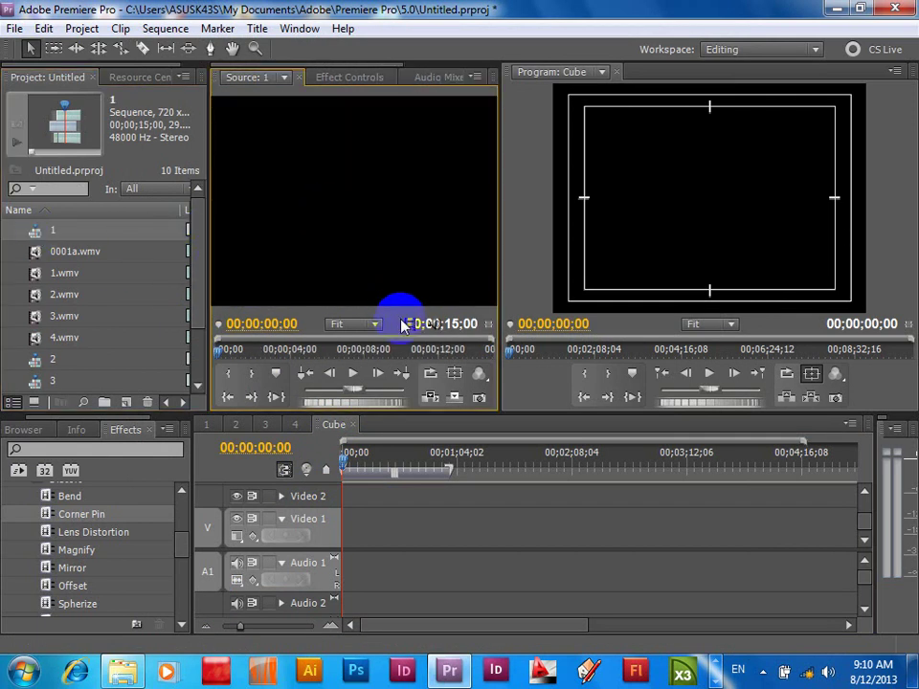
left_click_drag(410, 349, 343, 518)
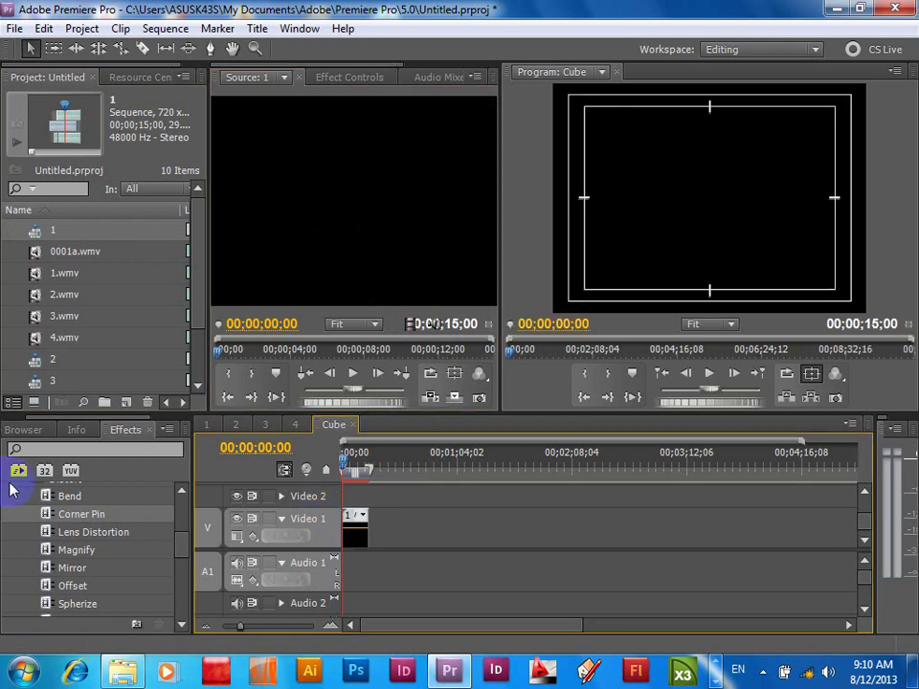
left_click_drag(35, 371, 413, 319)
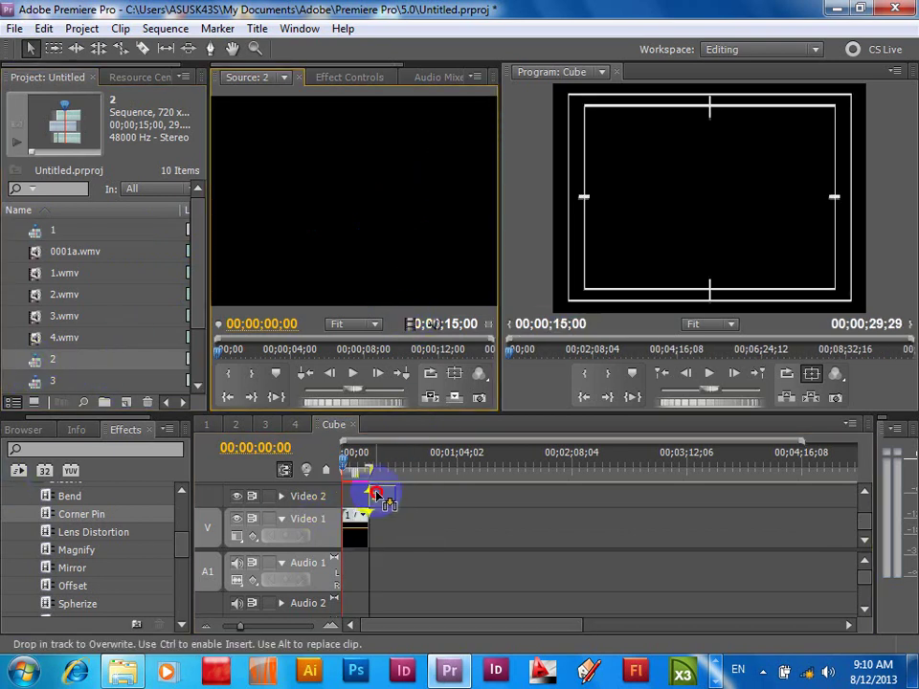
left_click_drag(410, 354, 375, 492)
Step: Place sequence 3 on Video 3 after clip 2 and sequence 4 on Video 4 after clip 3
left_click(865, 491)
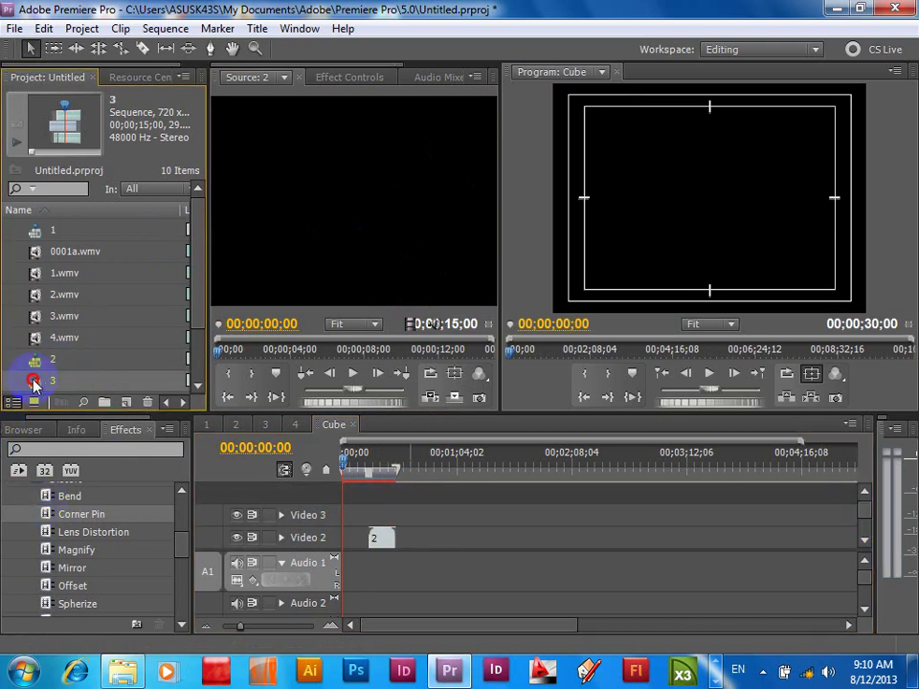
mouse_move(39, 383)
left_mouse_down()
mouse_move(400, 300)
mouse_move(401, 512)
left_mouse_up()
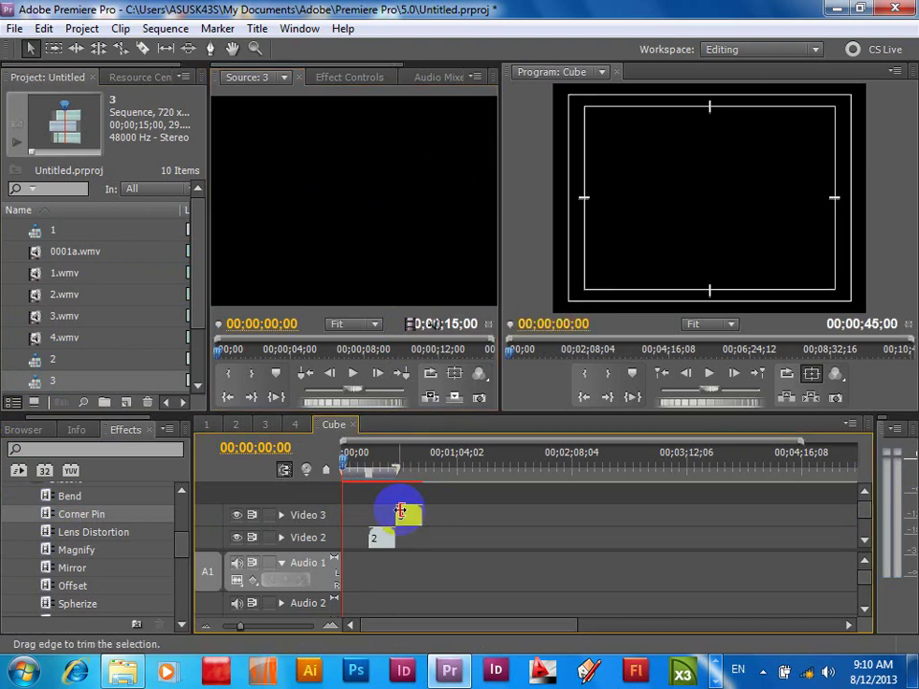
scroll(195, 349, "down", 2)
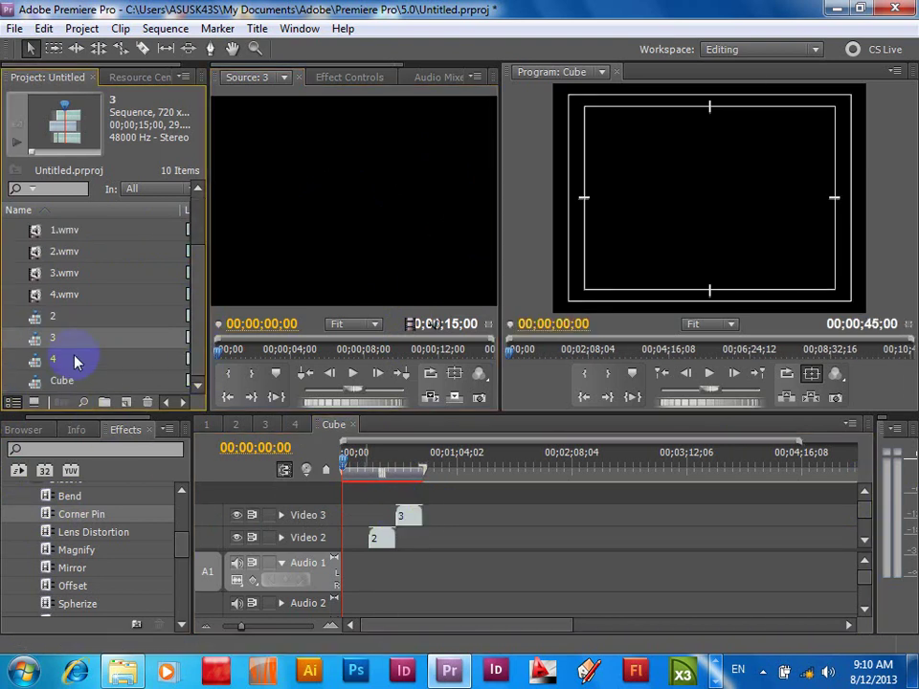
mouse_move(29, 369)
left_mouse_down()
mouse_move(406, 312)
mouse_move(431, 498)
mouse_move(447, 496)
left_mouse_up()
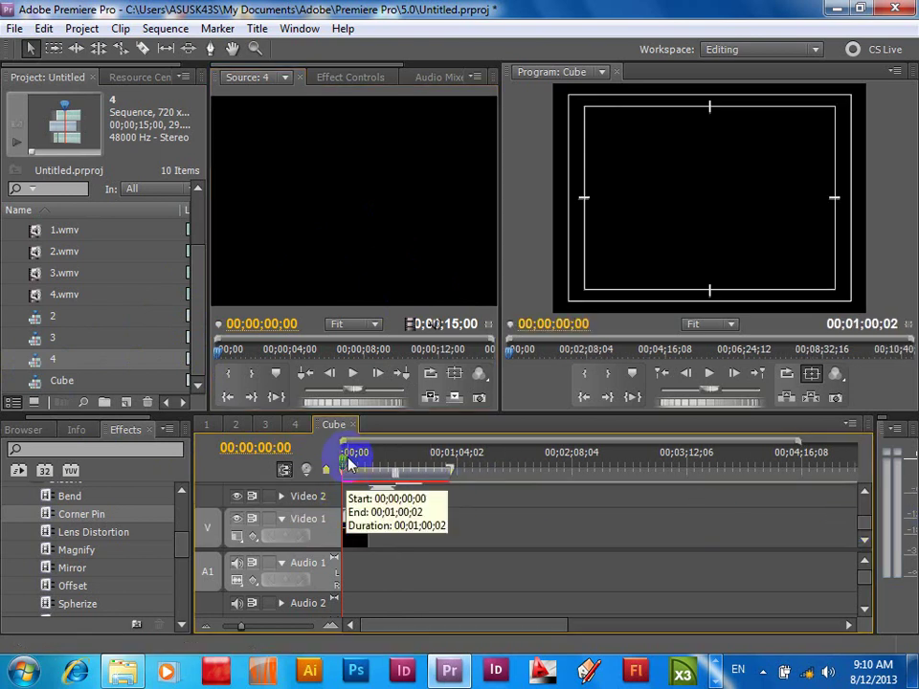
Step: Play the Cube sequence through, then check the upper tracks holding clips 3 and 4
key("space")
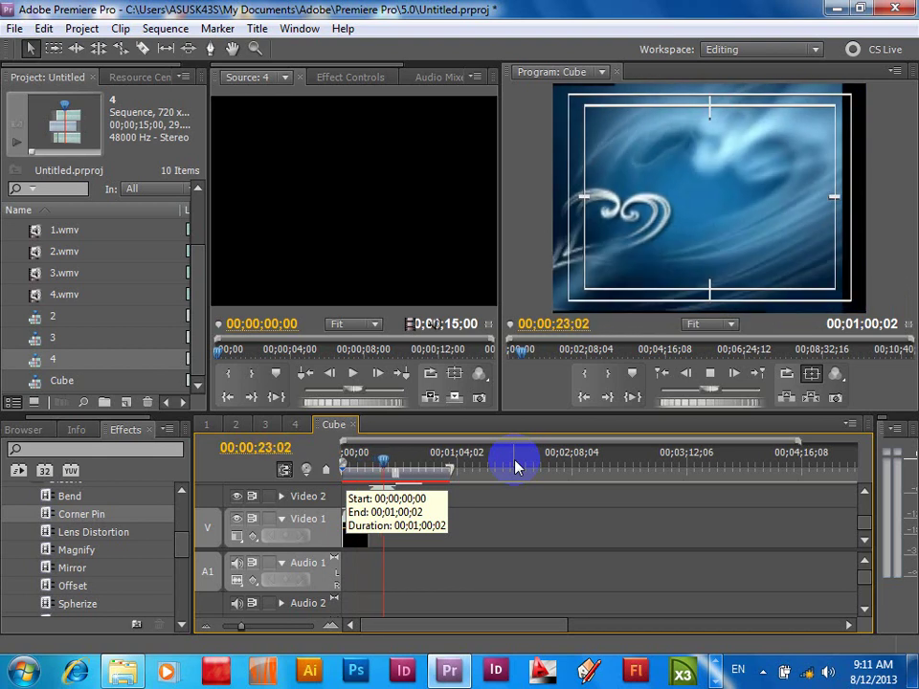
key("space")
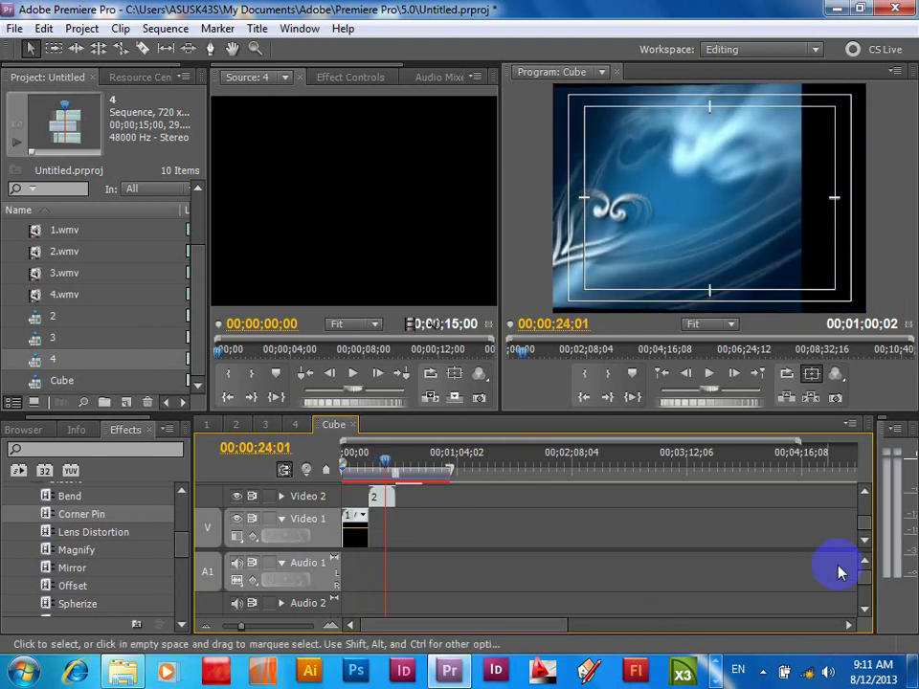
left_click(864, 493)
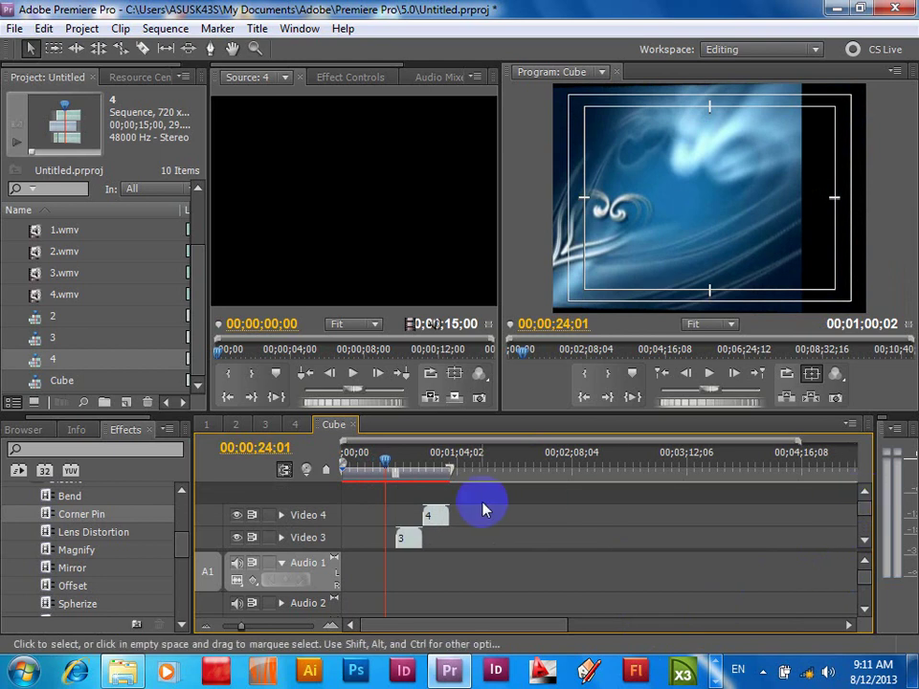
Step: Zoom the timeline in on the first 30 seconds with Video 1 and Video 2 in view
left_click_drag(473, 516, 386, 558)
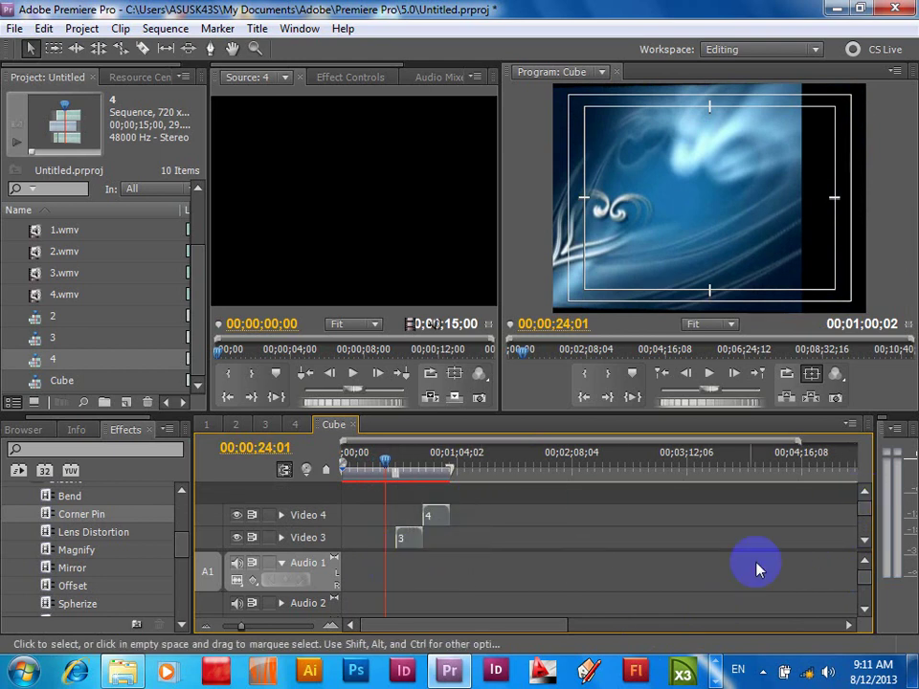
left_click_drag(862, 541, 864, 544)
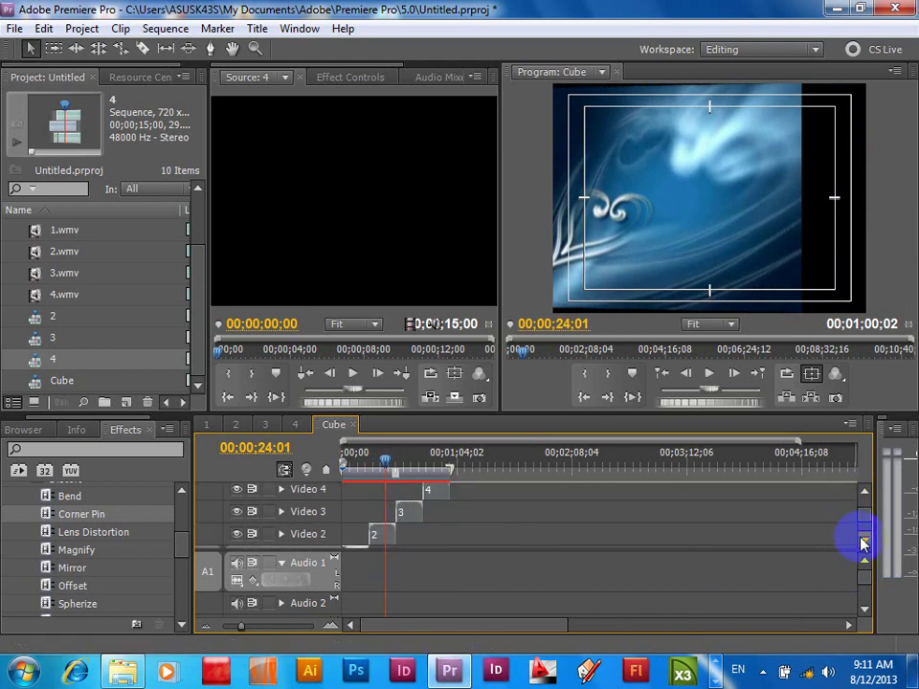
left_click(863, 544)
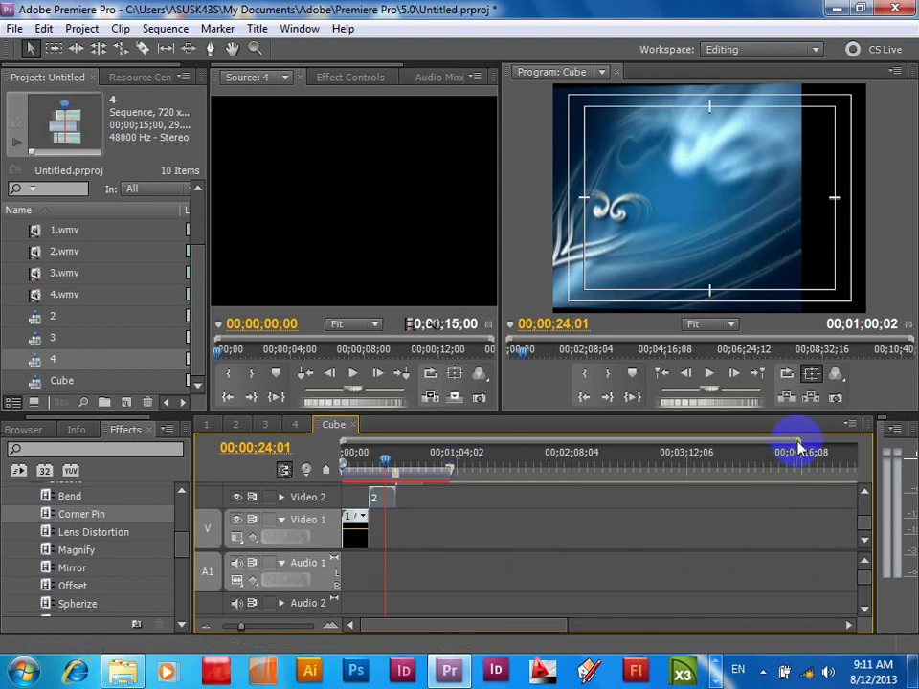
left_click_drag(800, 447, 759, 443)
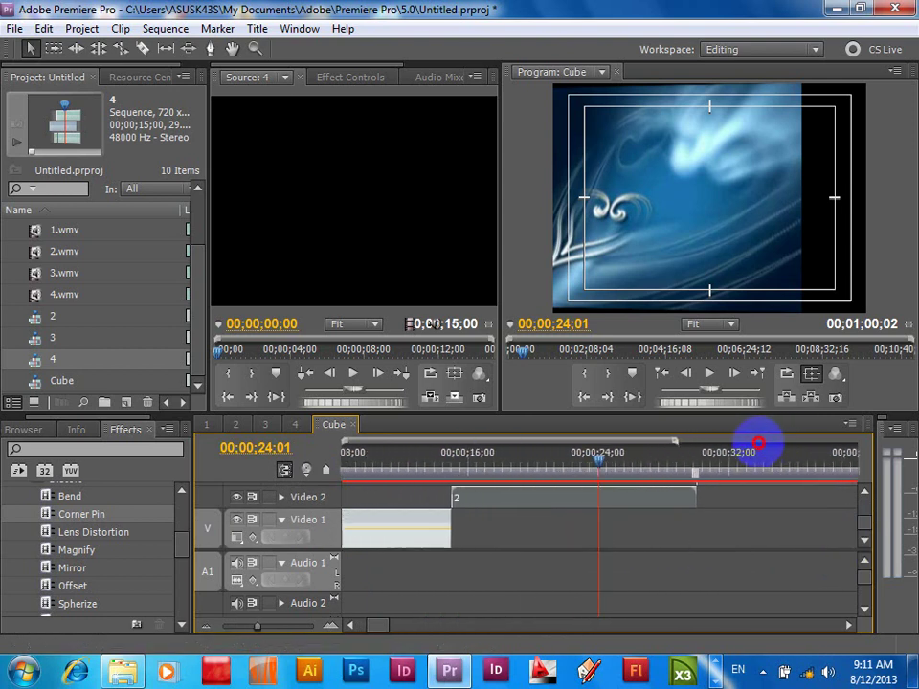
left_click_drag(379, 629, 334, 624)
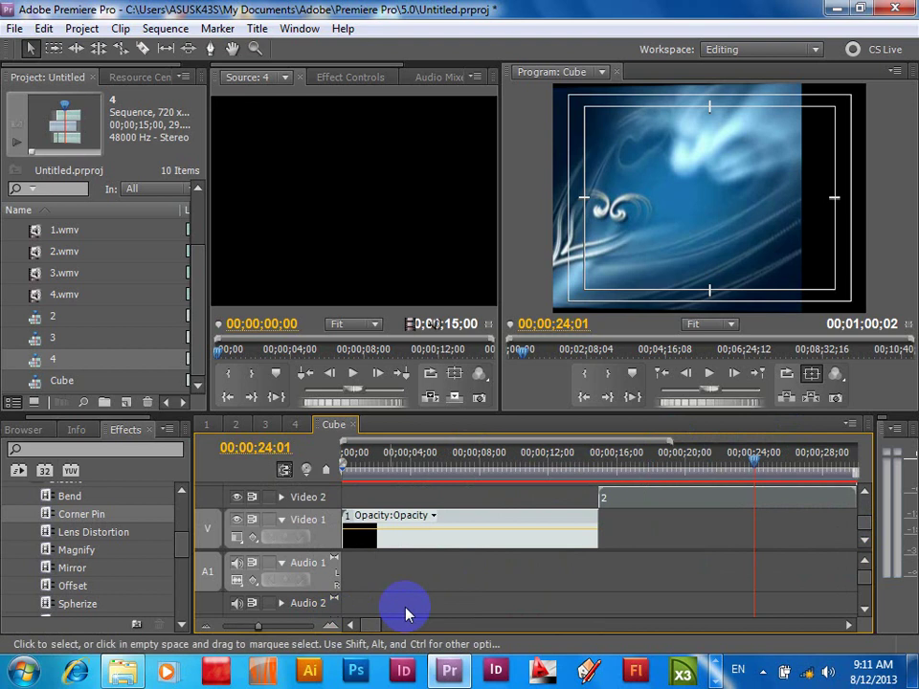
Step: Play from near the start, then step frame by frame to park the playhead at 00;00;07;15
left_click_drag(756, 458, 371, 460)
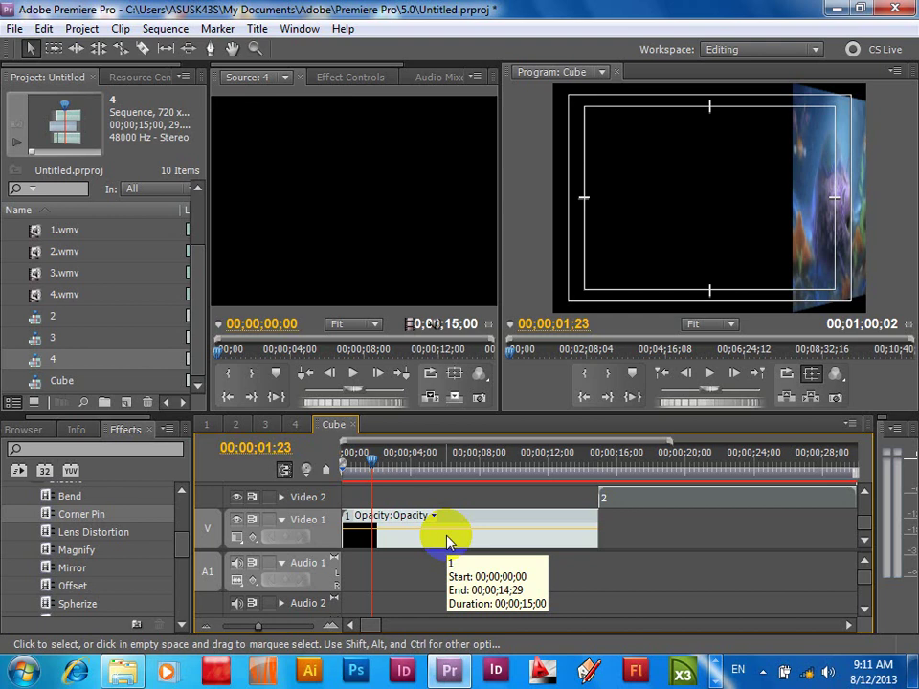
key("space")
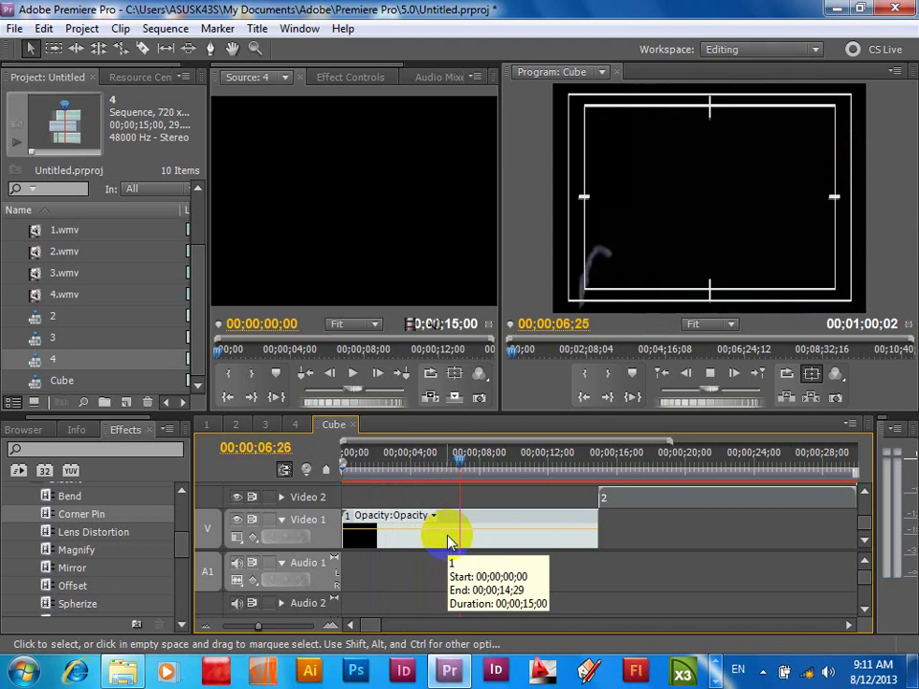
key("space")
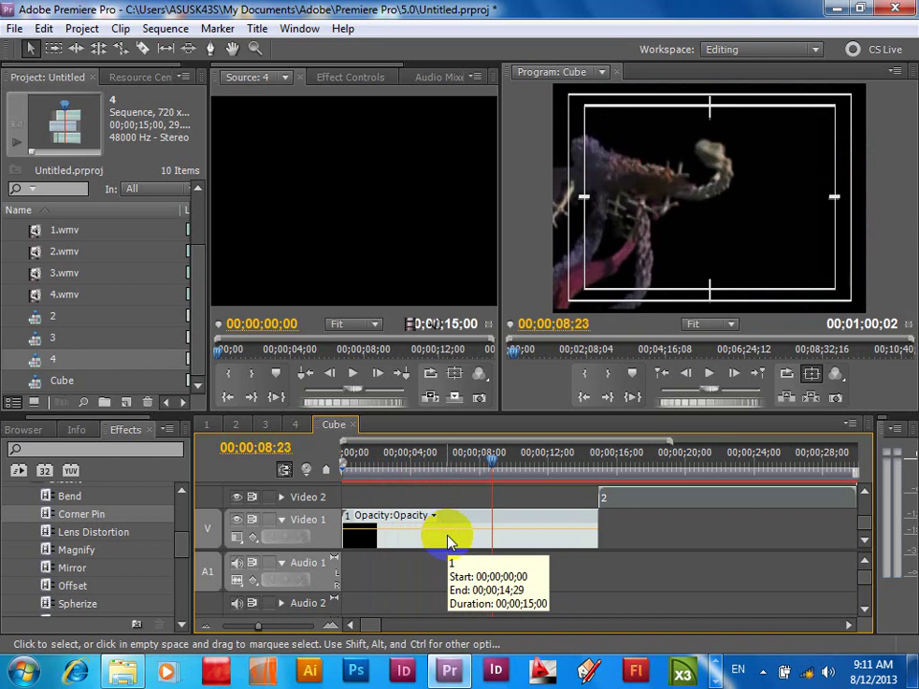
key("Left")
key("Left")
key("Left")
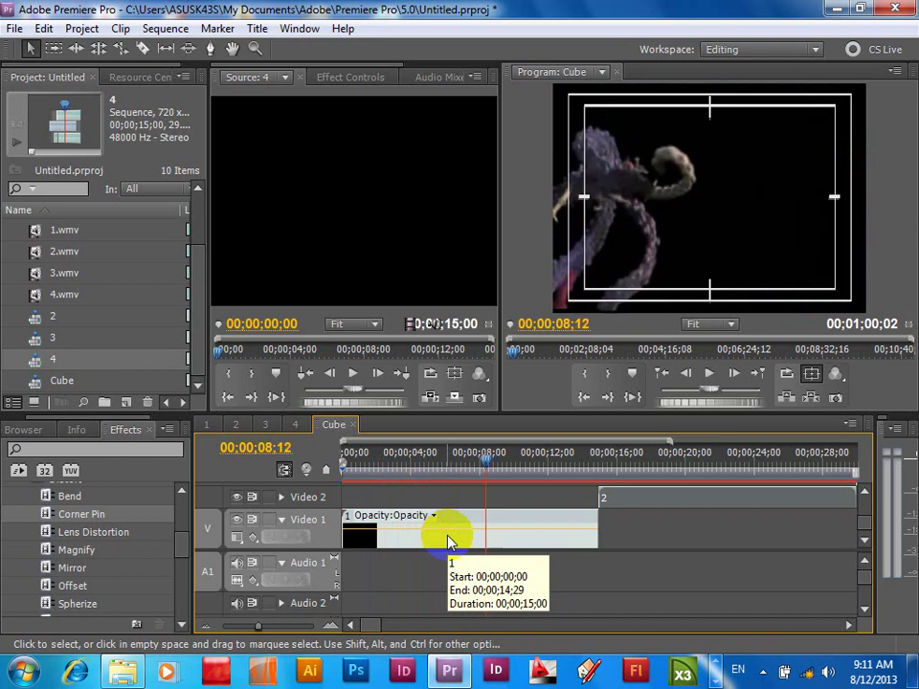
key("Left")
key("Left")
key("Left")
key("Left")
key("Left")
key("Left")
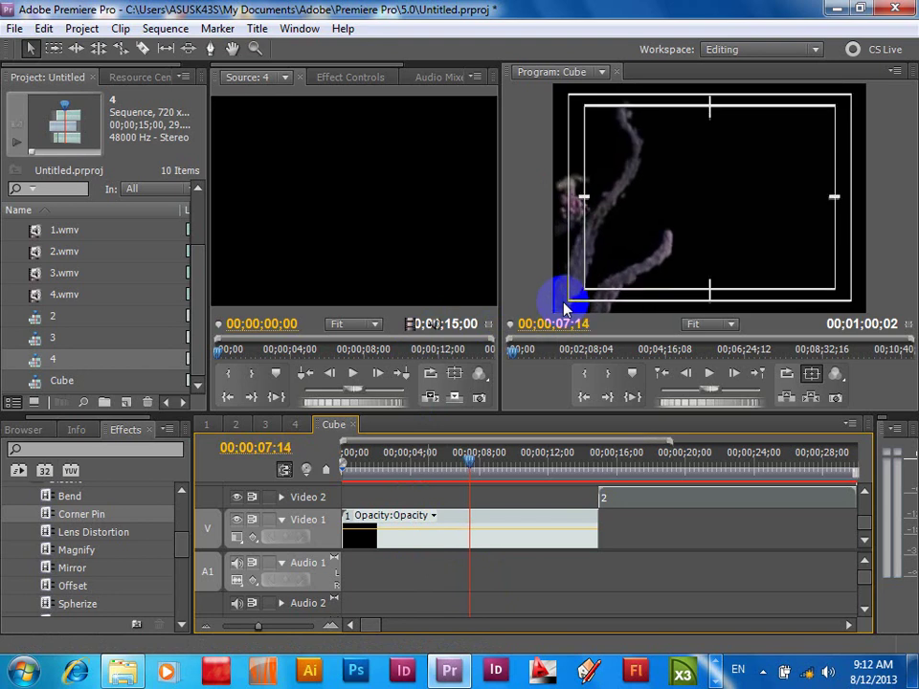
key("Right")
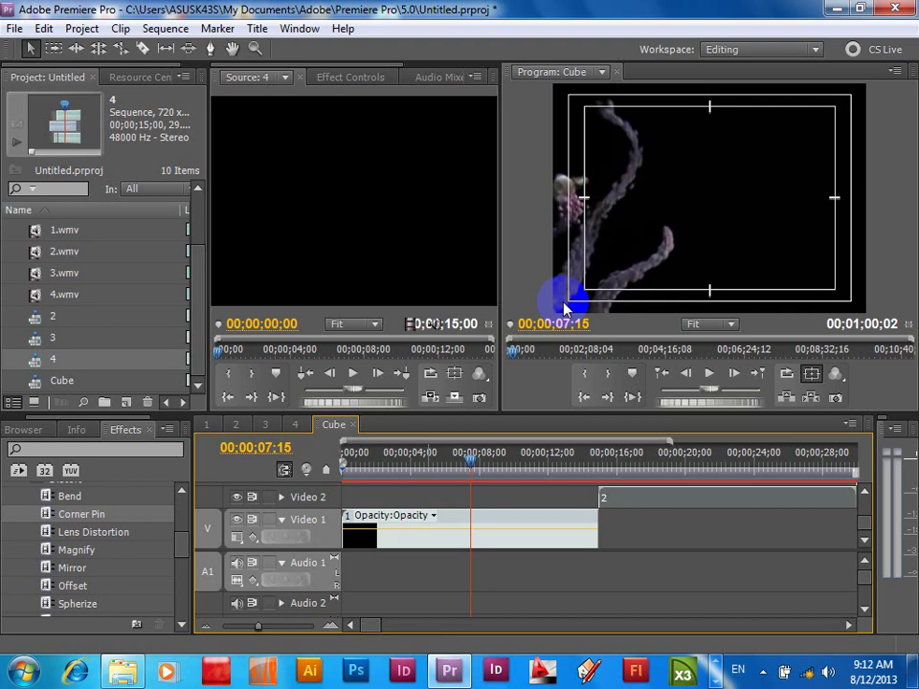
Step: Switch to the Razor Tool (C) to split clips at the playhead
left_click(256, 303)
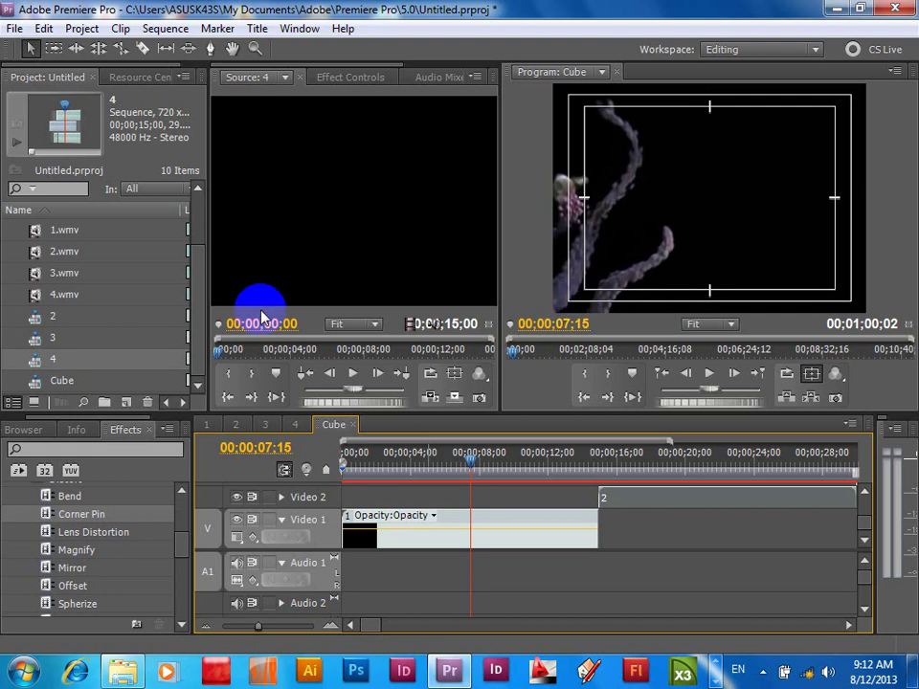
left_click(141, 50)
left_click(477, 530)
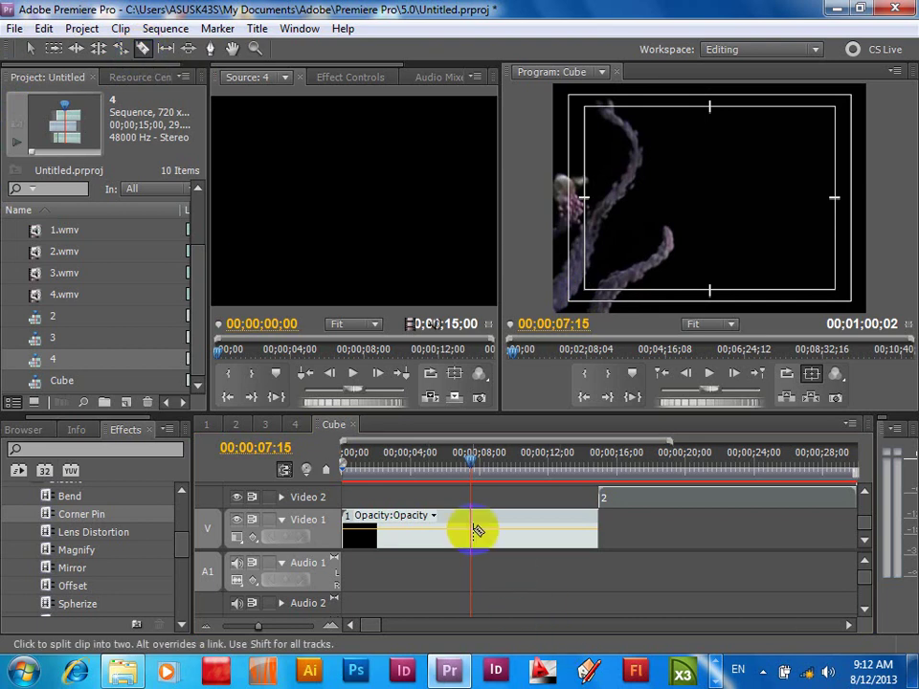
Step: Cut clip 1 at 00;00;07;15 and drag its first piece later with the Selection tool
left_click(475, 529)
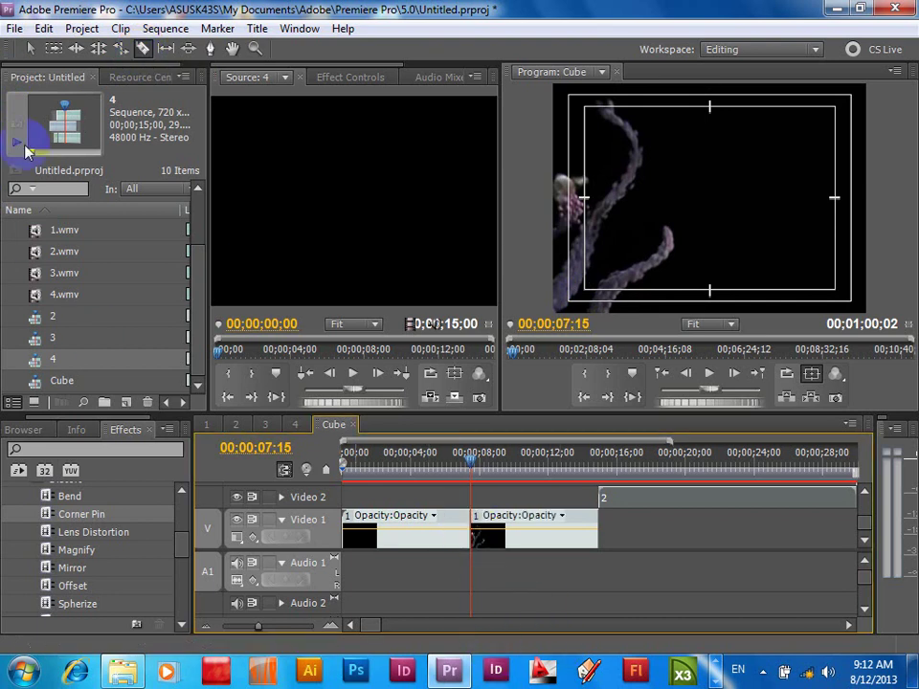
left_click(30, 48)
left_click(390, 538)
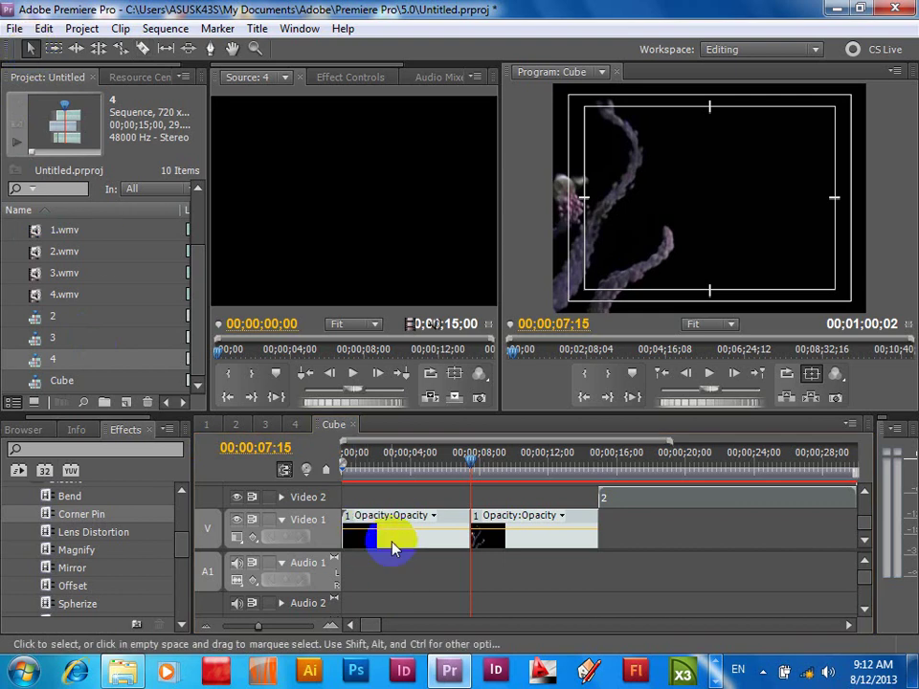
left_click_drag(390, 546, 788, 536)
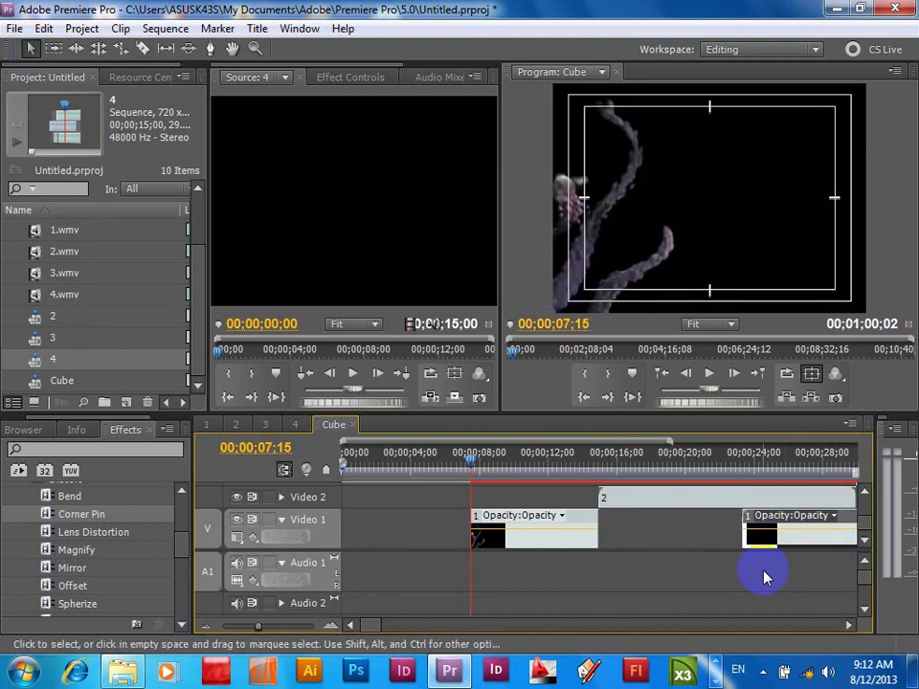
Step: Move the first clip 1 piece up through Video 2, 3 and 4, a few seconds later each time
left_click_drag(851, 537, 807, 548)
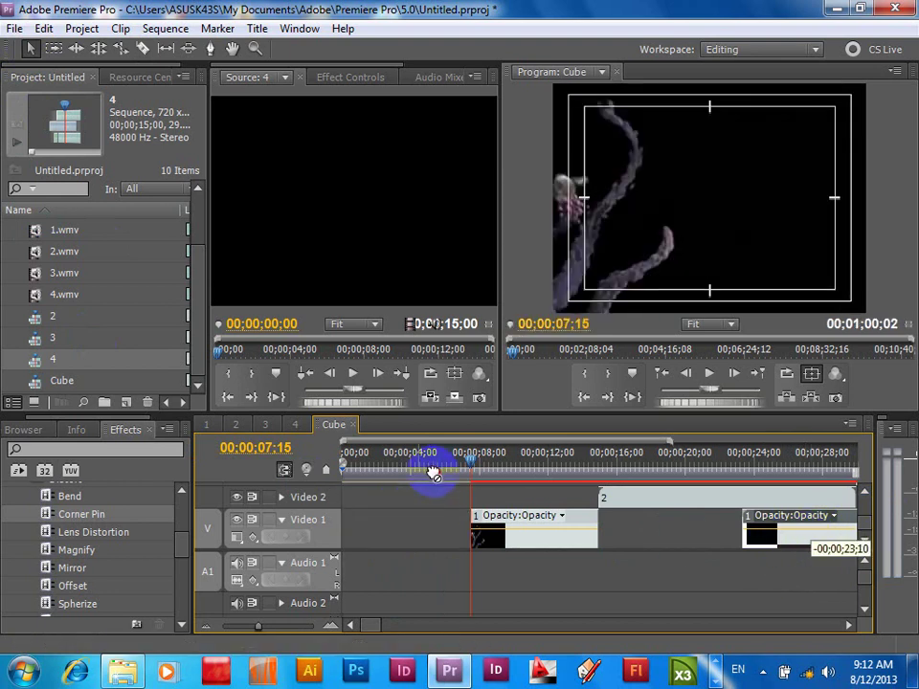
left_click_drag(811, 546, 493, 498)
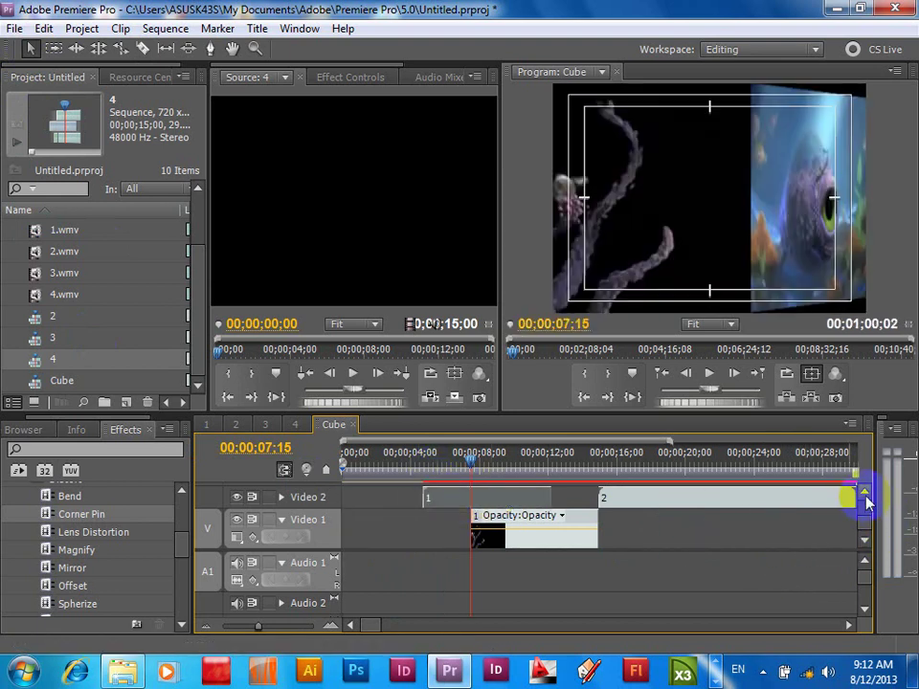
left_click(865, 500)
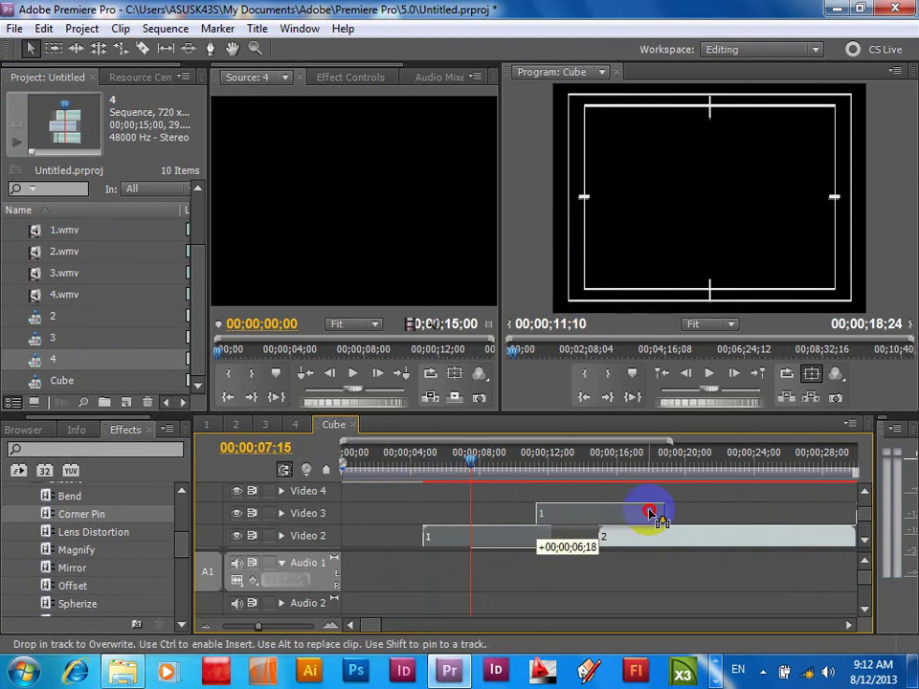
left_click_drag(537, 545, 708, 513)
left_click(864, 490)
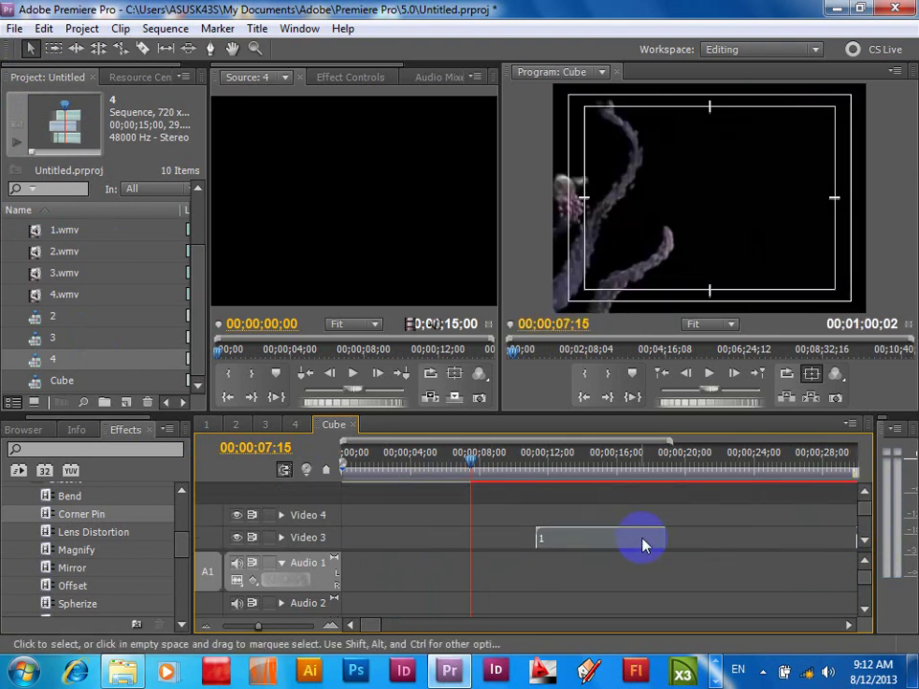
left_click_drag(642, 540, 763, 517)
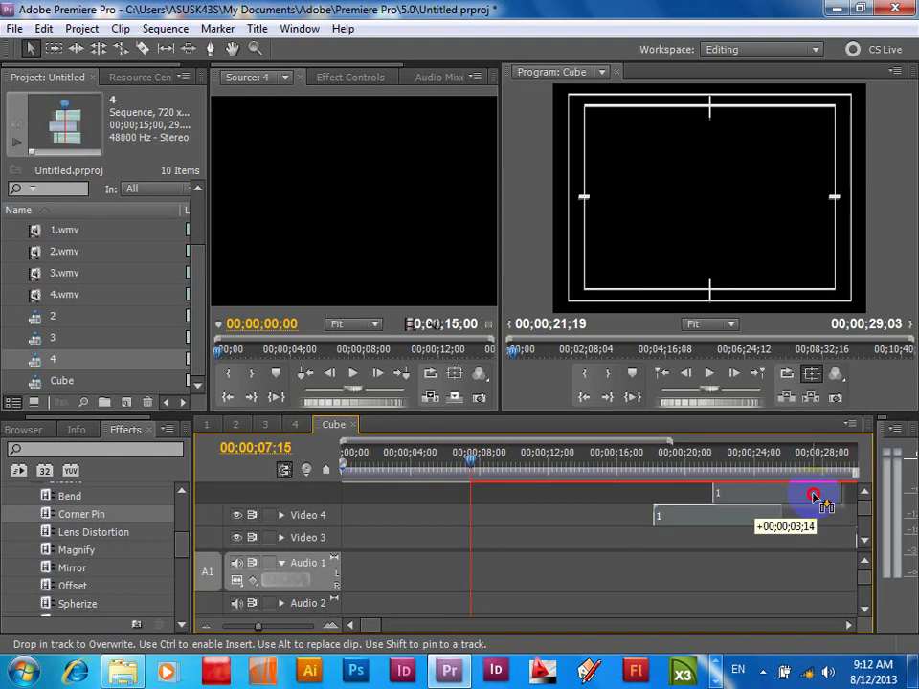
left_click_drag(813, 496, 815, 499)
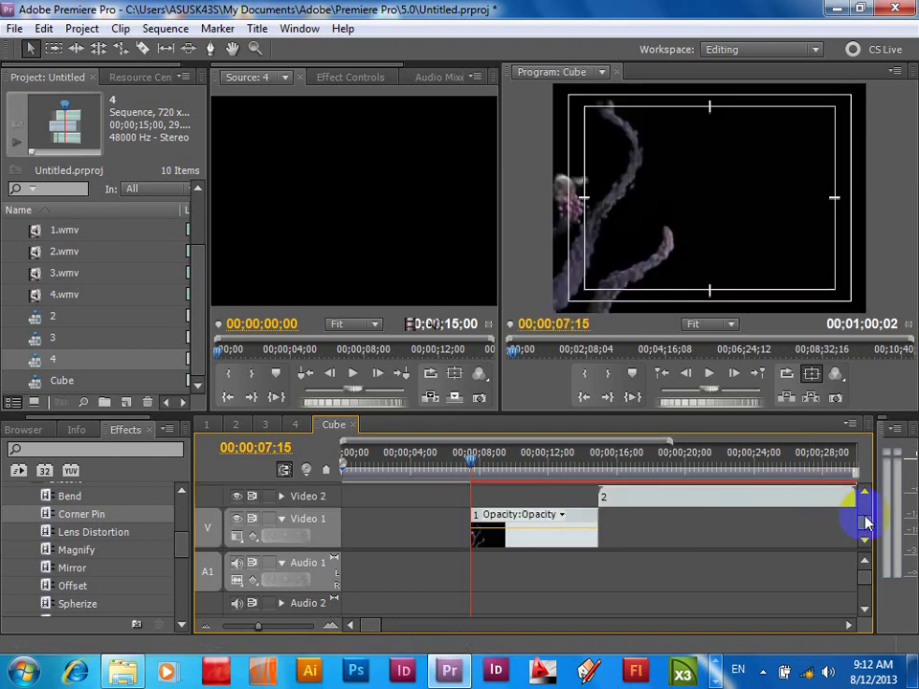
left_click(864, 495)
left_click(864, 494)
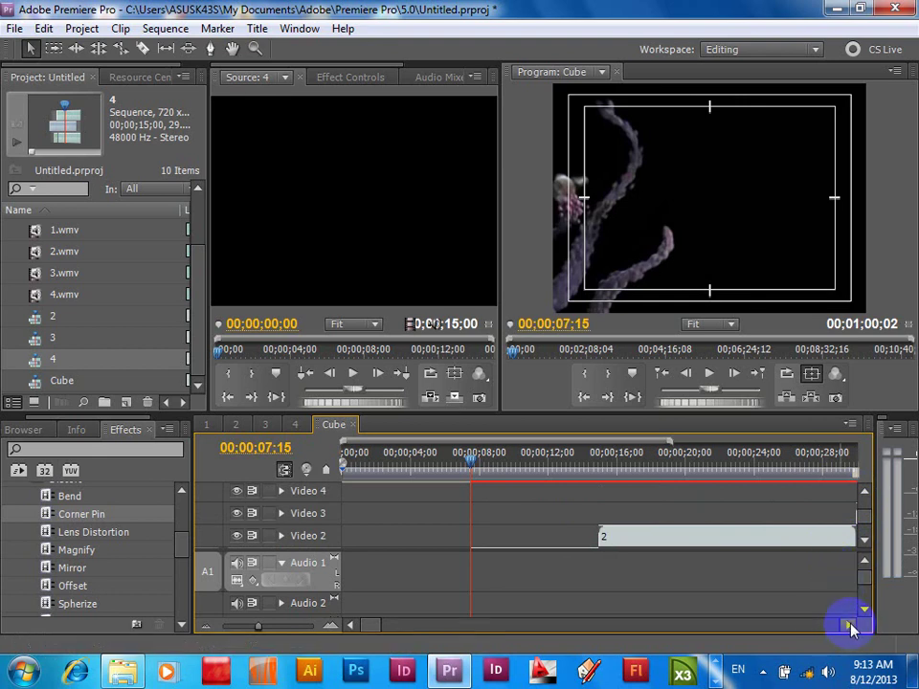
Step: Zoom out and move clip 1 on Video 5 later so it overlaps the end of clip 4
left_click_drag(678, 438, 695, 442)
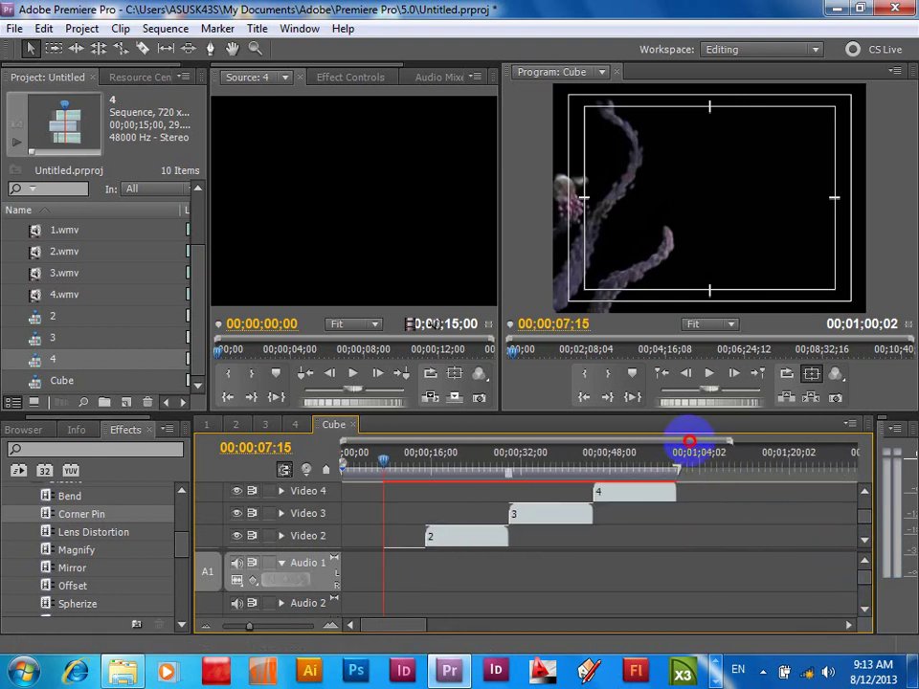
left_click(863, 495)
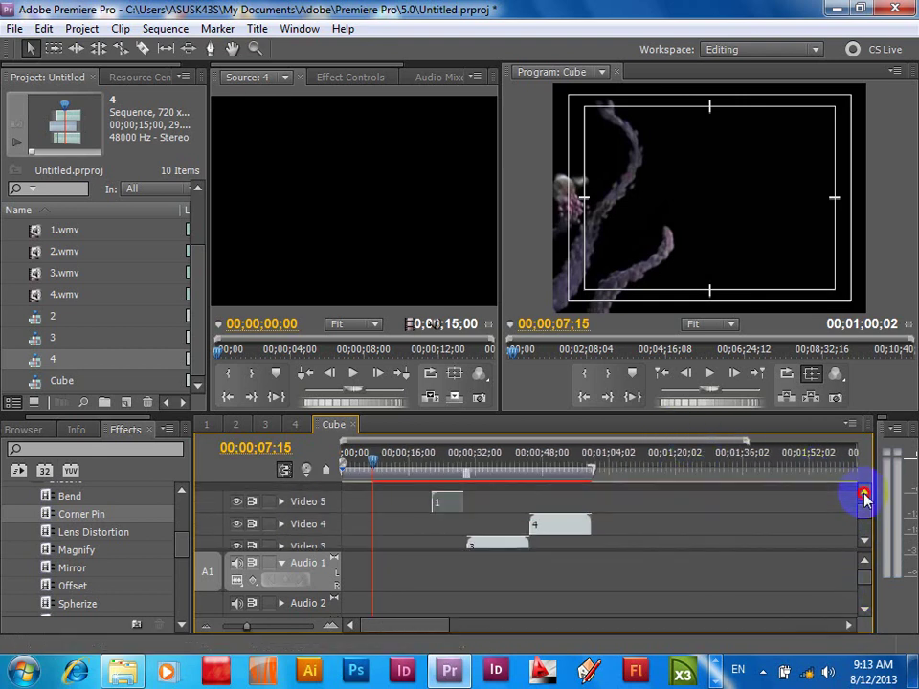
left_click_drag(456, 517, 586, 532)
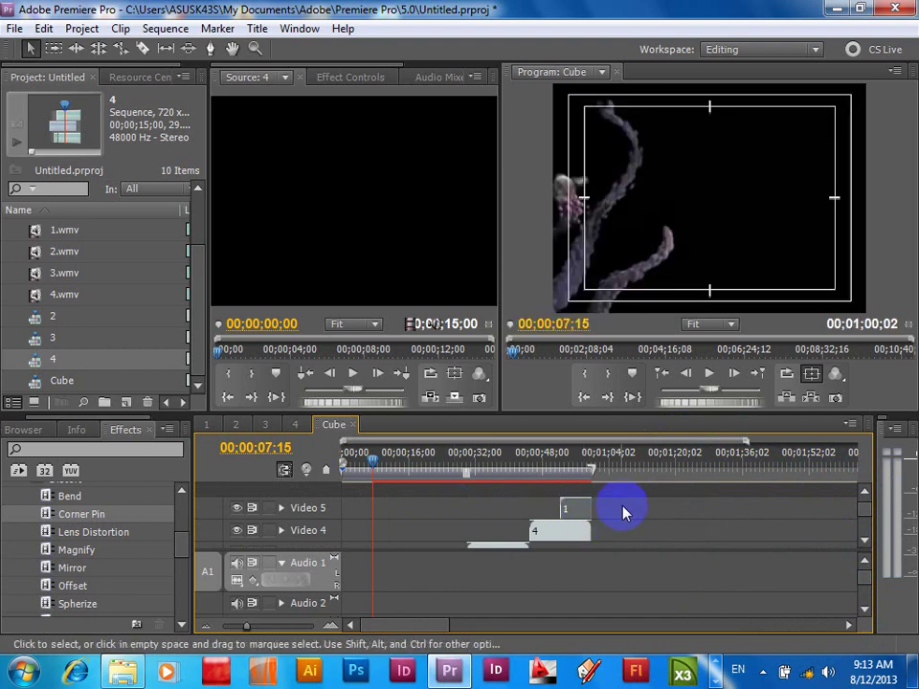
left_click(864, 543)
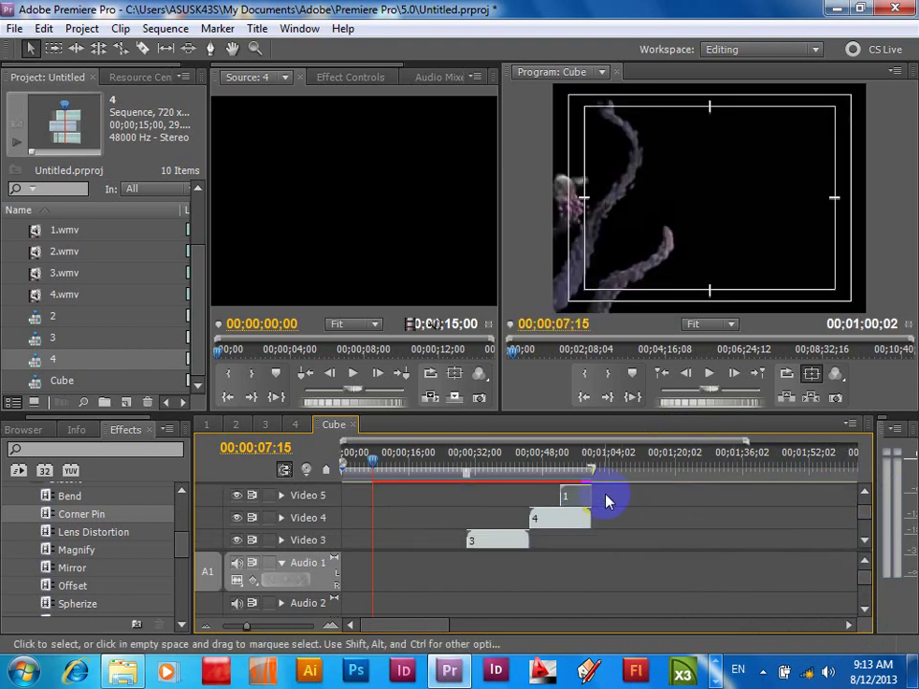
Step: Select clips 1, 4, 3 and 2 and shift them left so clip 2 starts at 00;00;07;15
left_click_drag(604, 492, 566, 525)
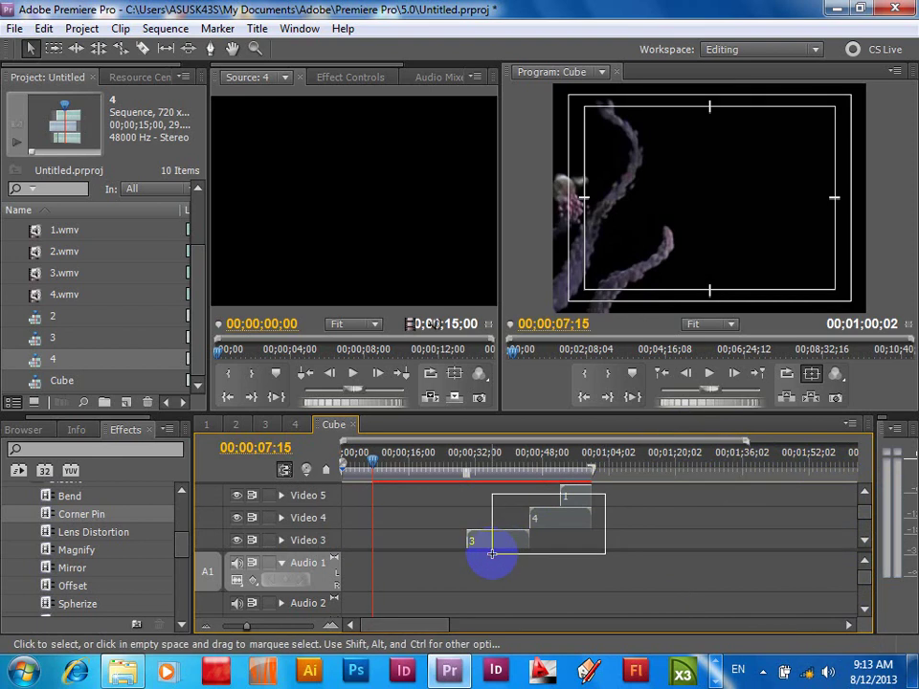
left_click(865, 541)
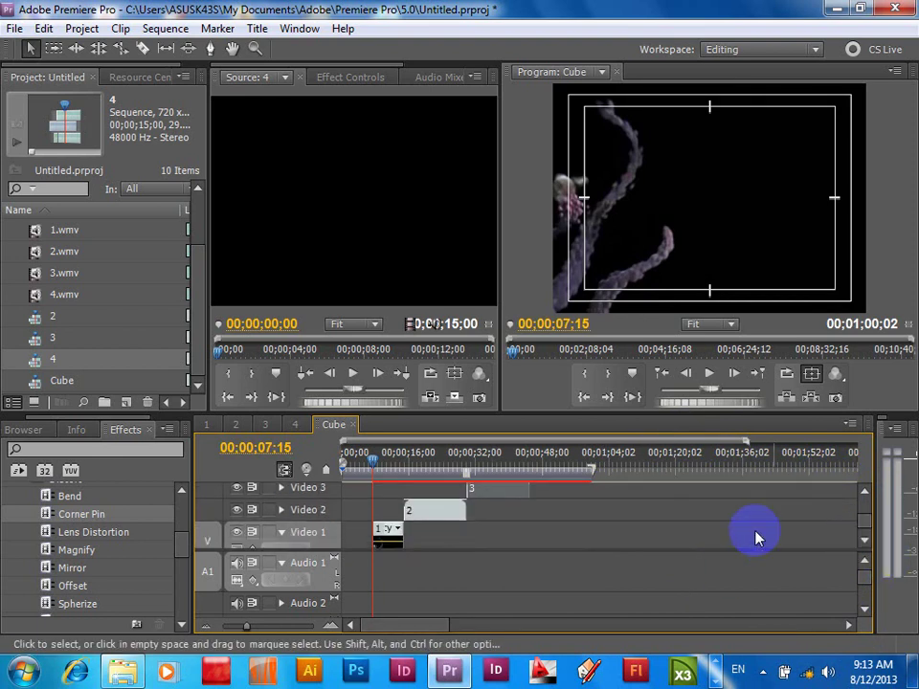
left_click(436, 517)
left_click(435, 518, "shift")
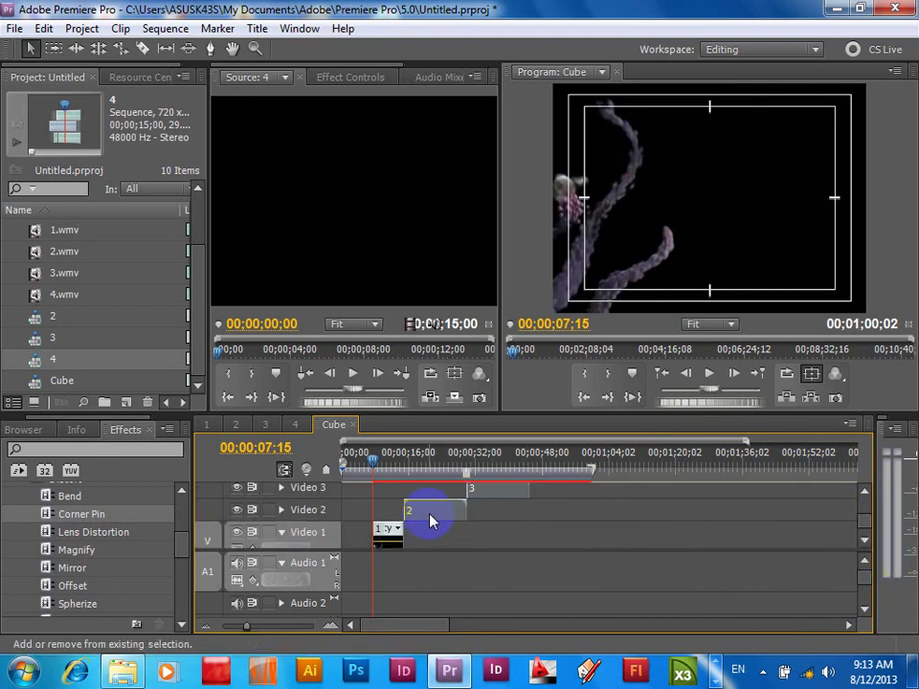
left_click_drag(435, 518, 404, 518)
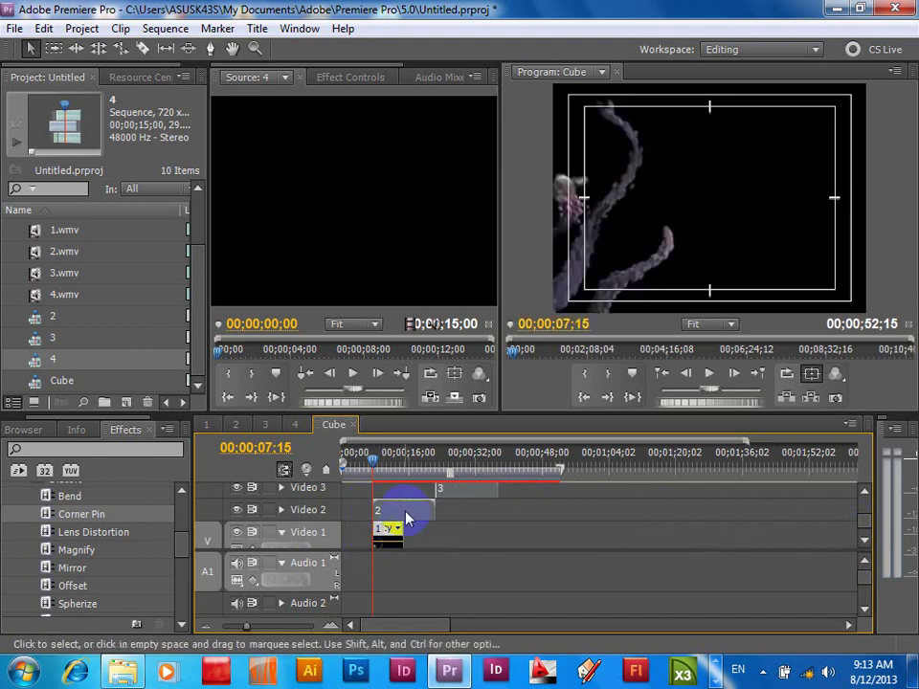
left_click(389, 539)
left_click(613, 562)
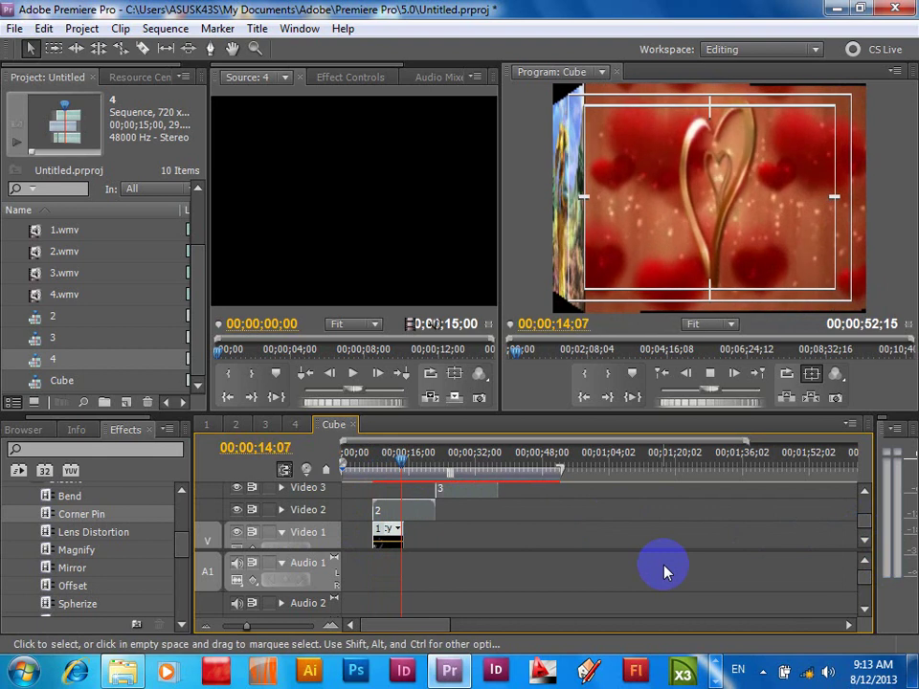
Step: Stop playback at 00;00;14;16 and select the remaining clip 1 piece on Video 1
key("space")
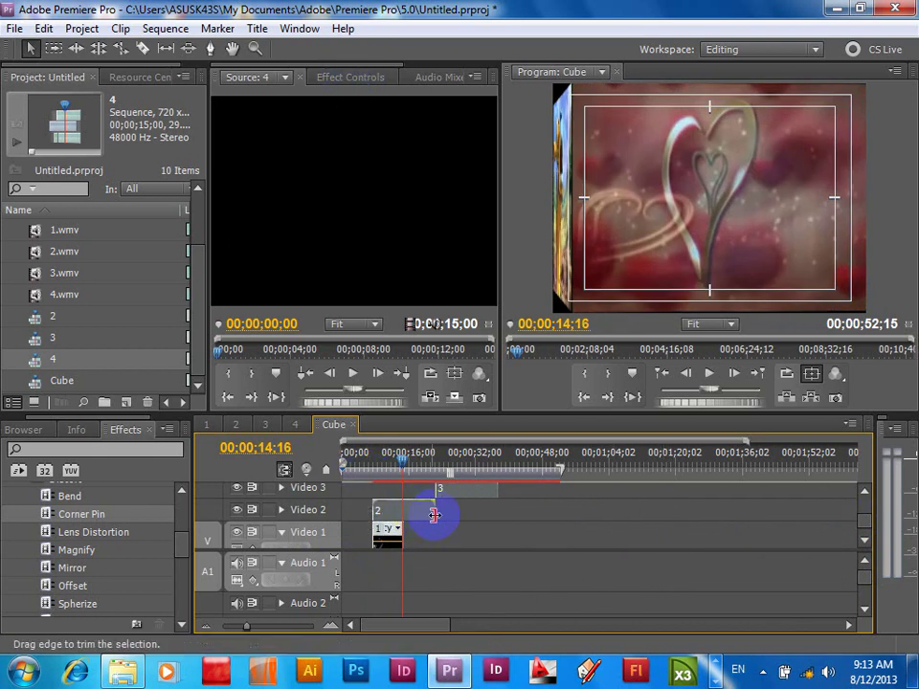
left_click(399, 535)
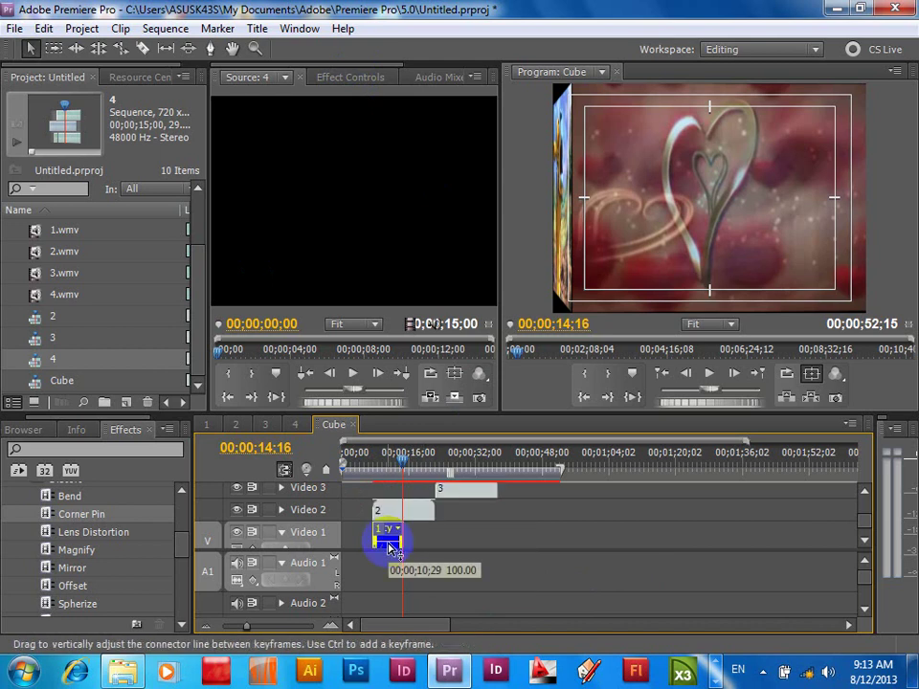
Step: Show clip 1's Effect Controls and scrub its mini-timeline to 00;00;15;00
left_click(340, 85)
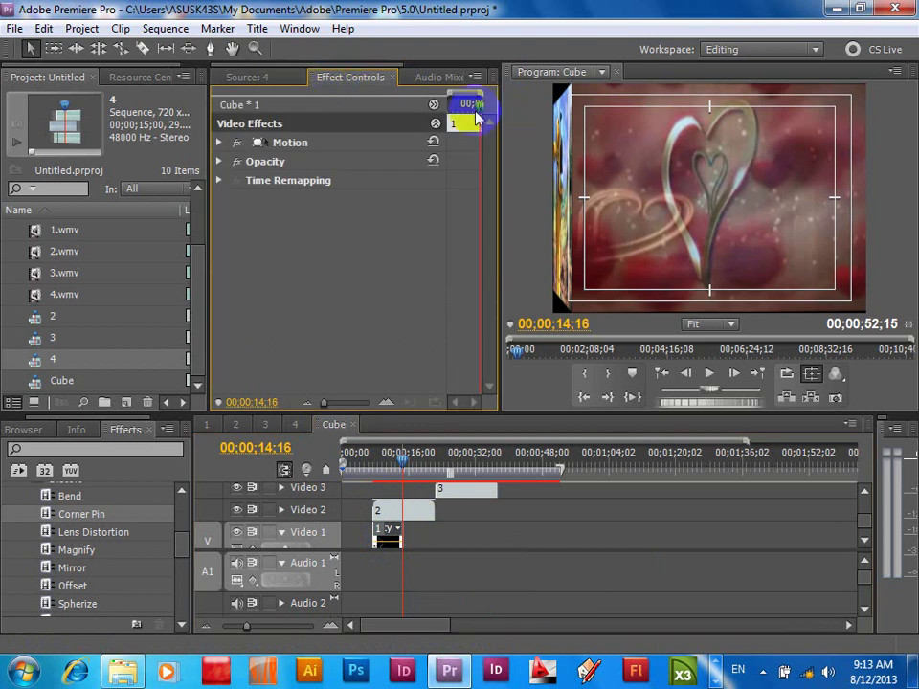
left_click_drag(470, 103, 500, 111)
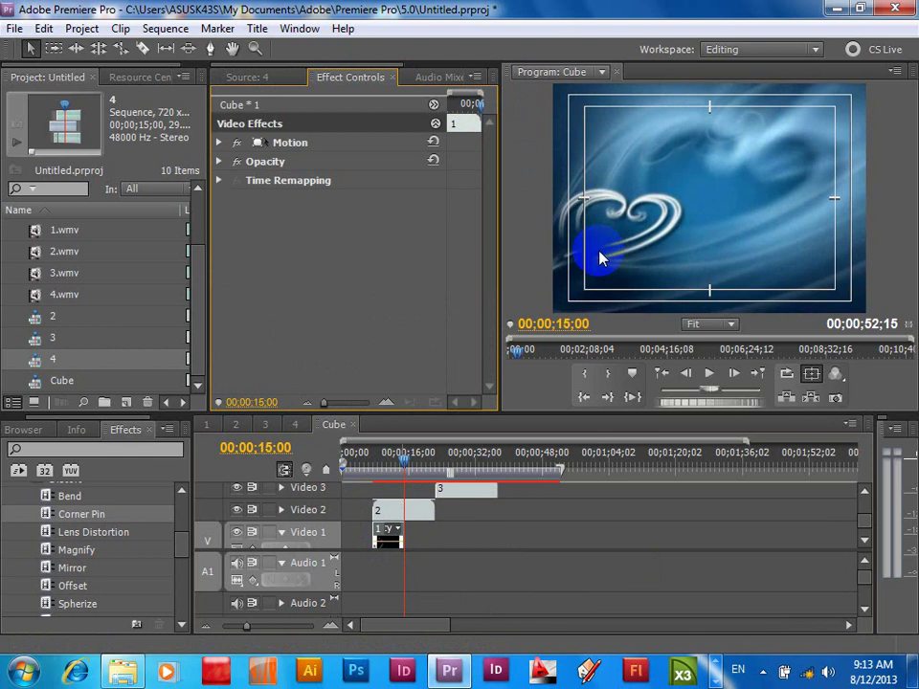
Step: Marquee-select clips 3 and 4, then inspect clip 2's effects scrubbed to 00;00;22;03
left_click(507, 492)
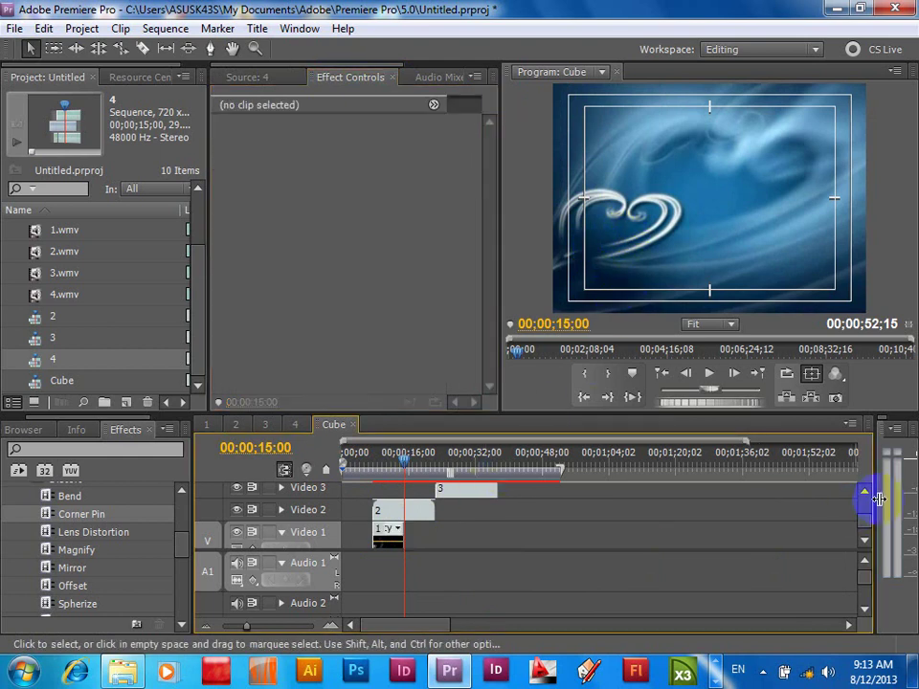
scroll(865, 497, "up", 3)
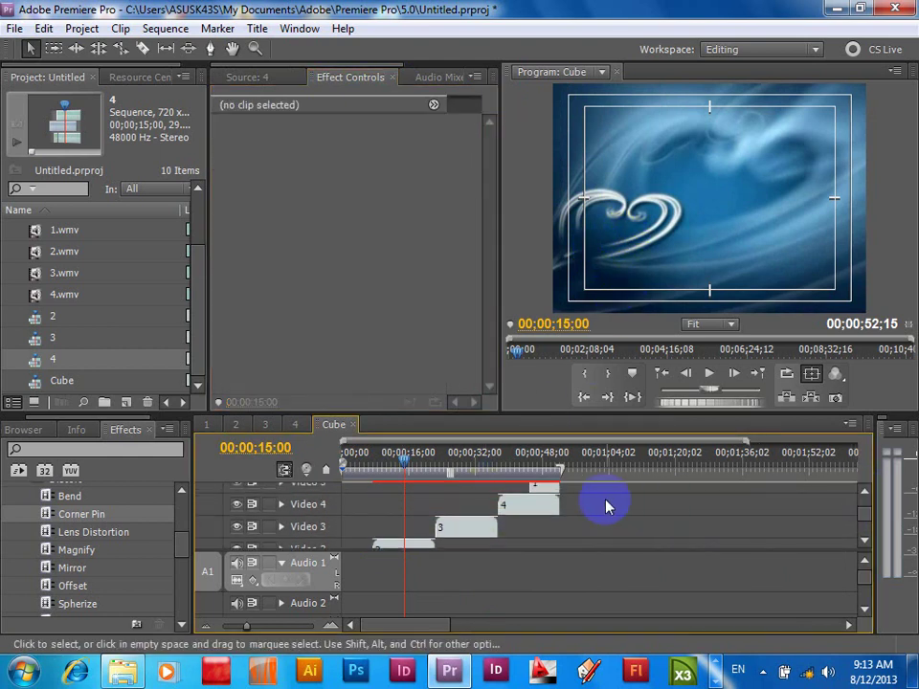
mouse_move(580, 494)
left_mouse_down()
mouse_move(482, 537)
mouse_move(451, 537)
left_mouse_up()
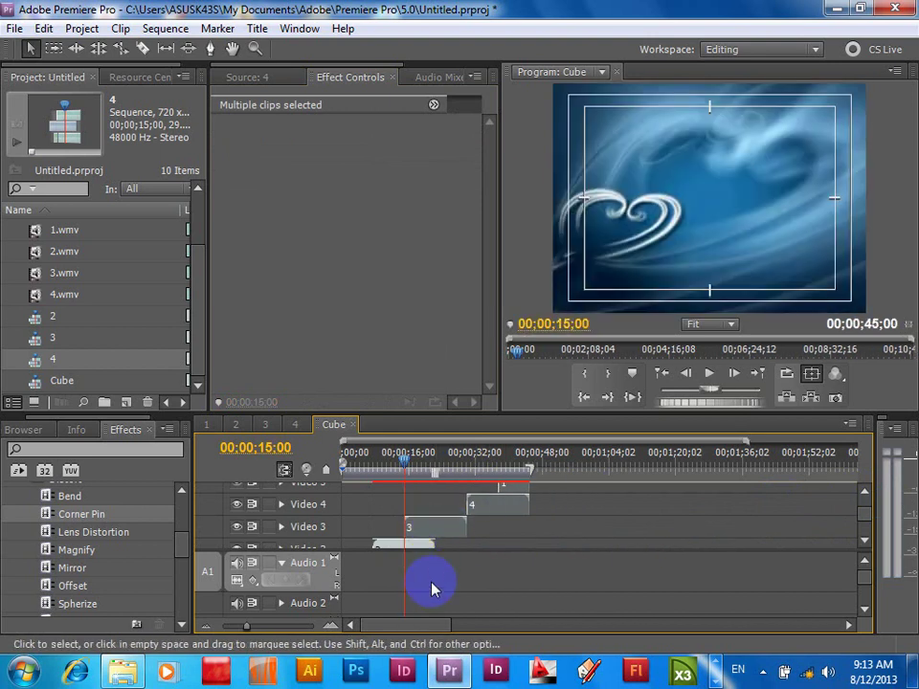
left_click(421, 551)
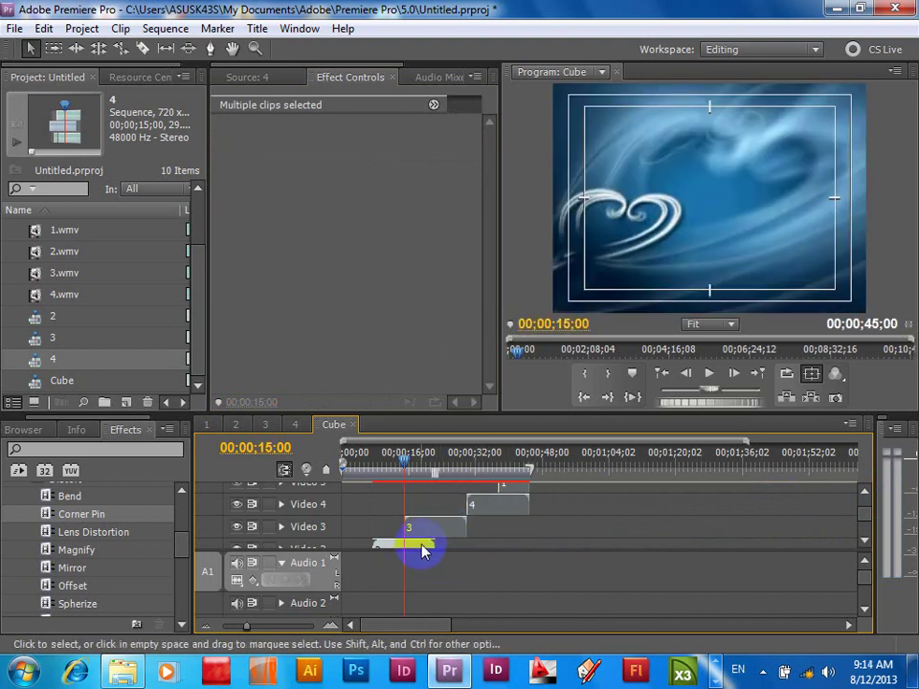
left_click(457, 122)
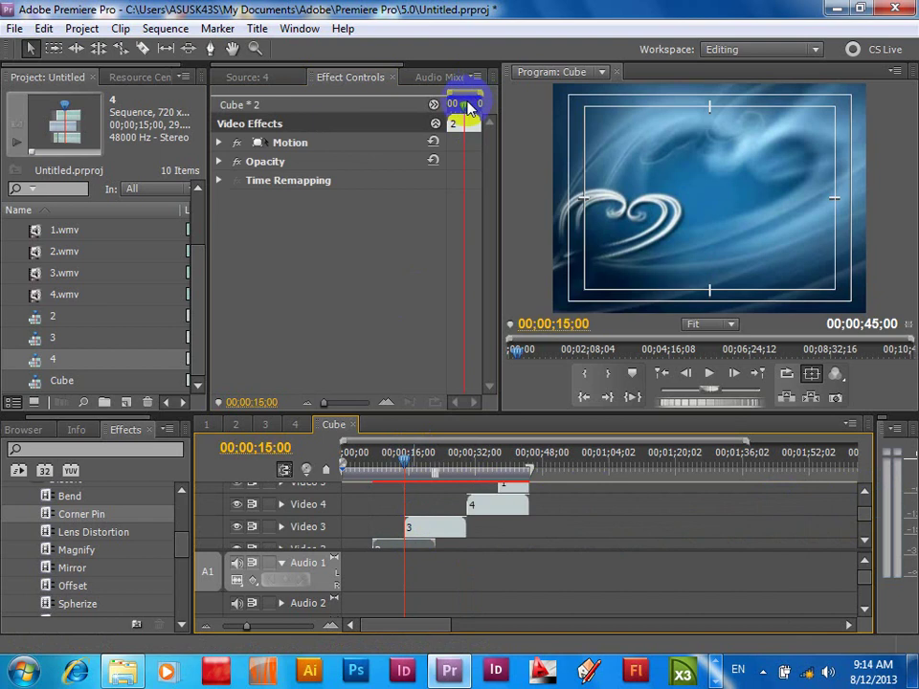
left_click_drag(468, 108, 491, 113)
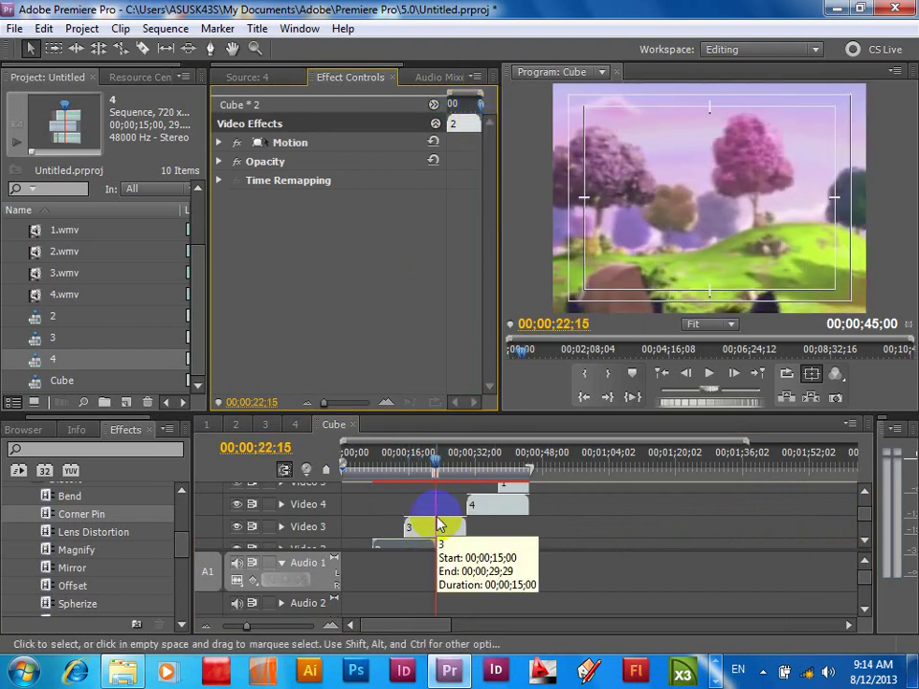
Step: Shift the upper clips about 7 seconds earlier so Cube ends at 00;00;37;15
left_click(457, 528)
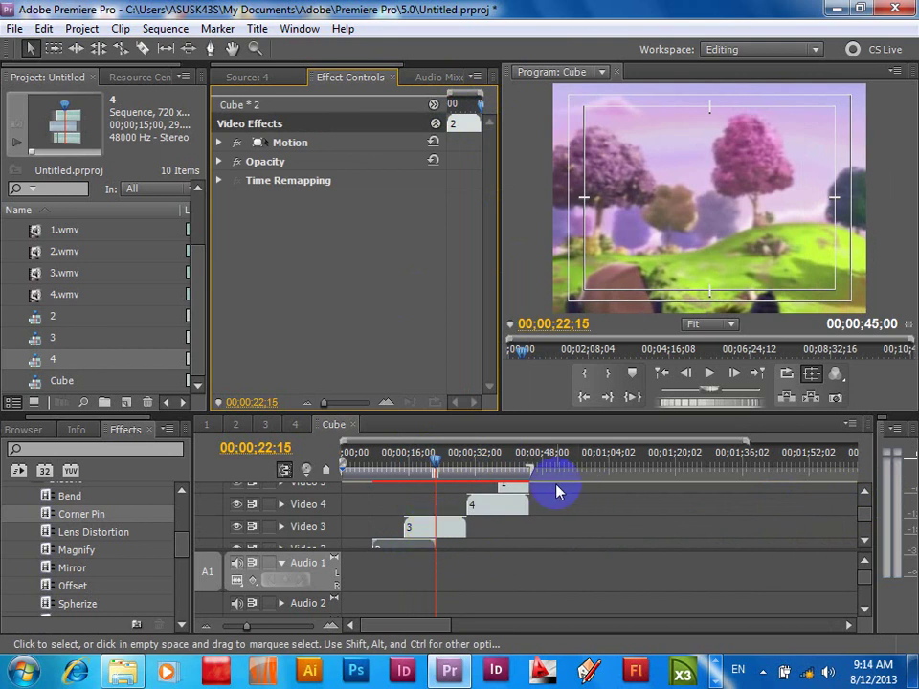
left_click(517, 507, "shift")
left_click_drag(495, 516, 464, 517)
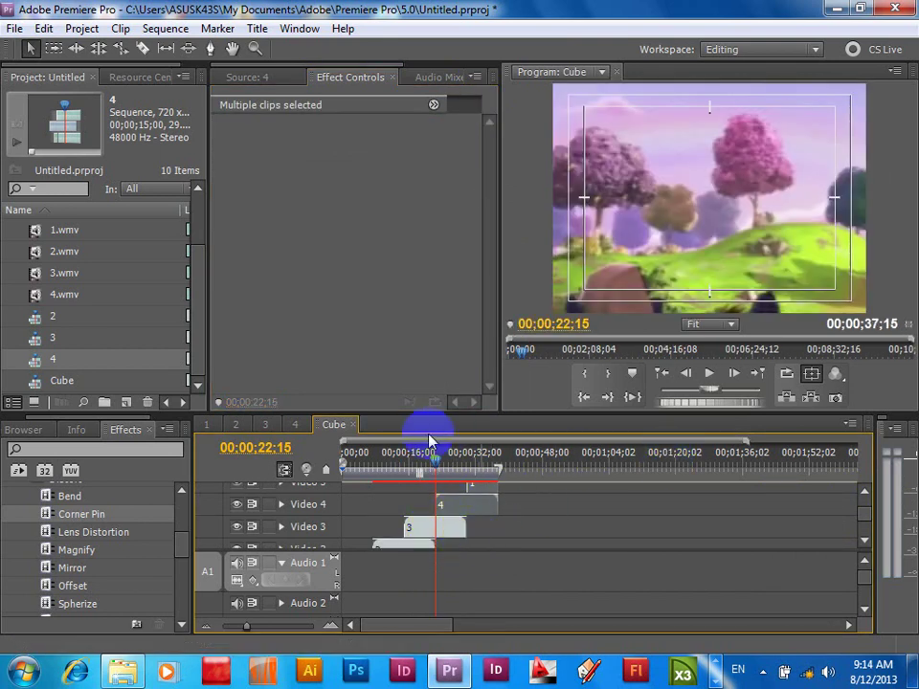
left_click_drag(468, 463, 371, 473)
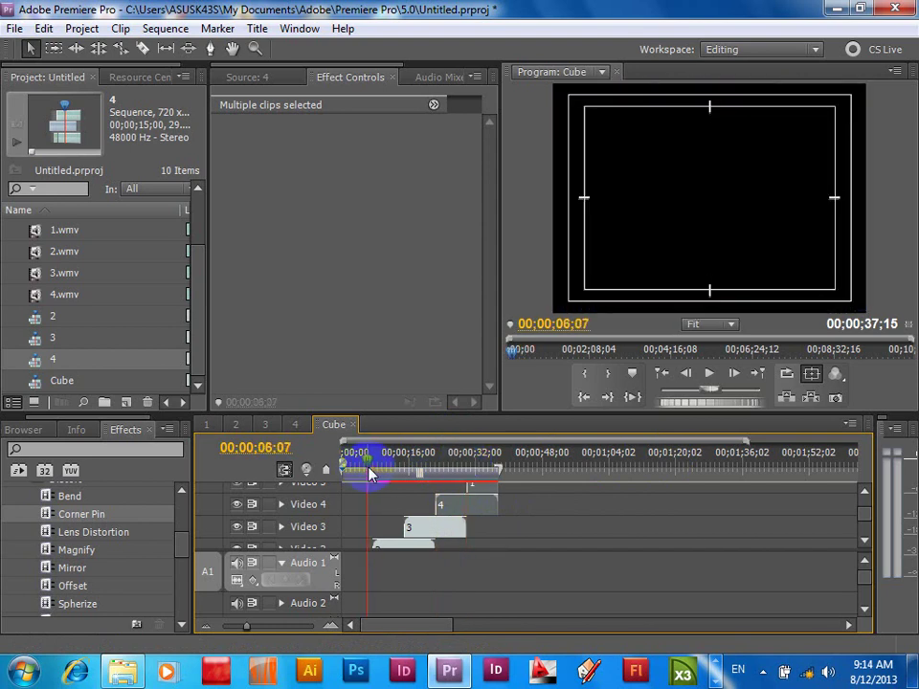
Step: Play the Cube sequence from near its start to preview the rotating-cube transition
key("space")
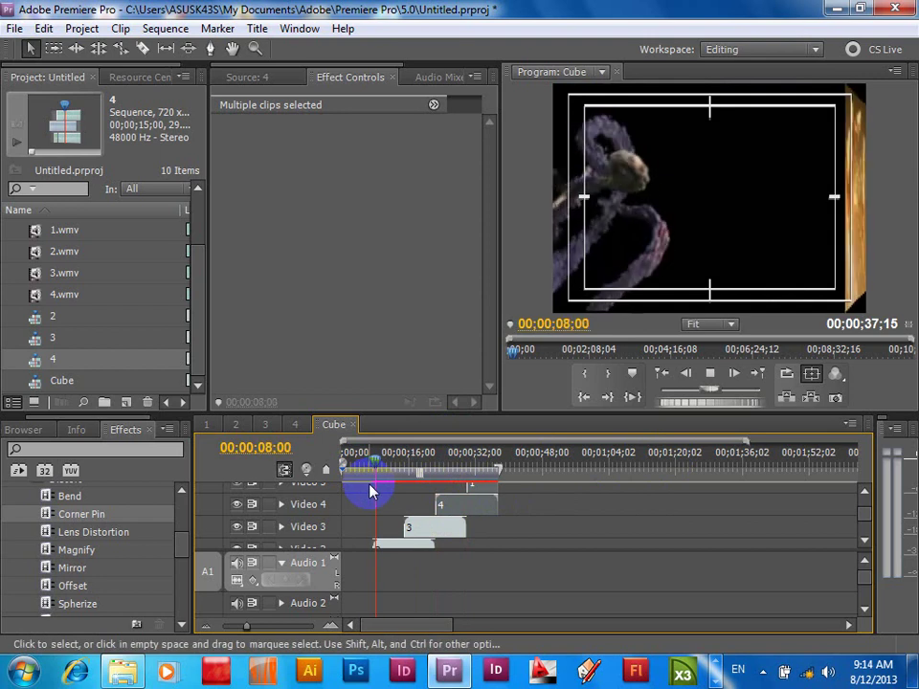
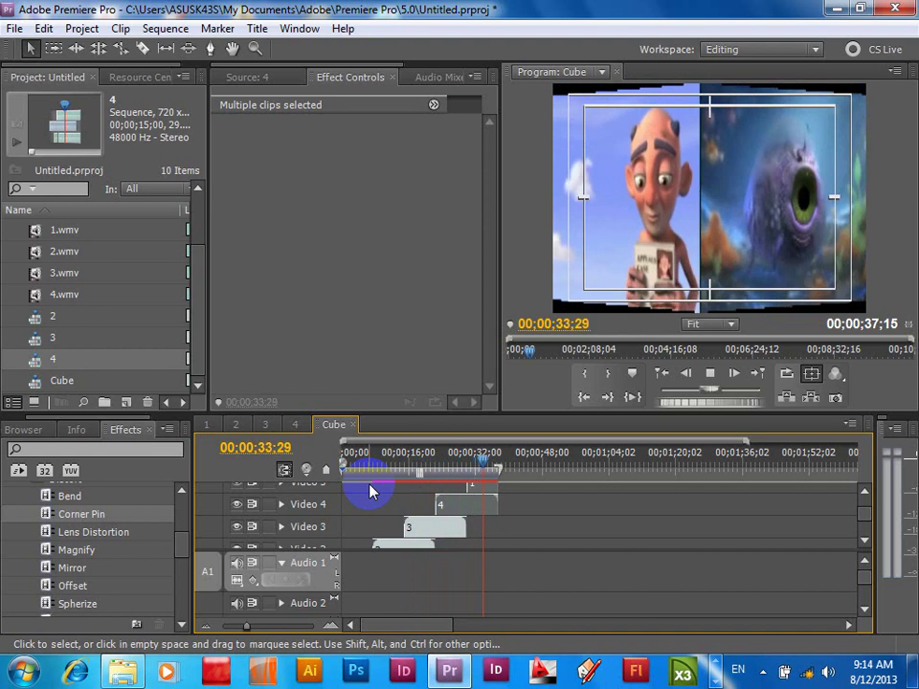
Step: Stop Cube playback at 00;00;34;13, shift the upper-track clip slightly later, and select the lower clips
key("space")
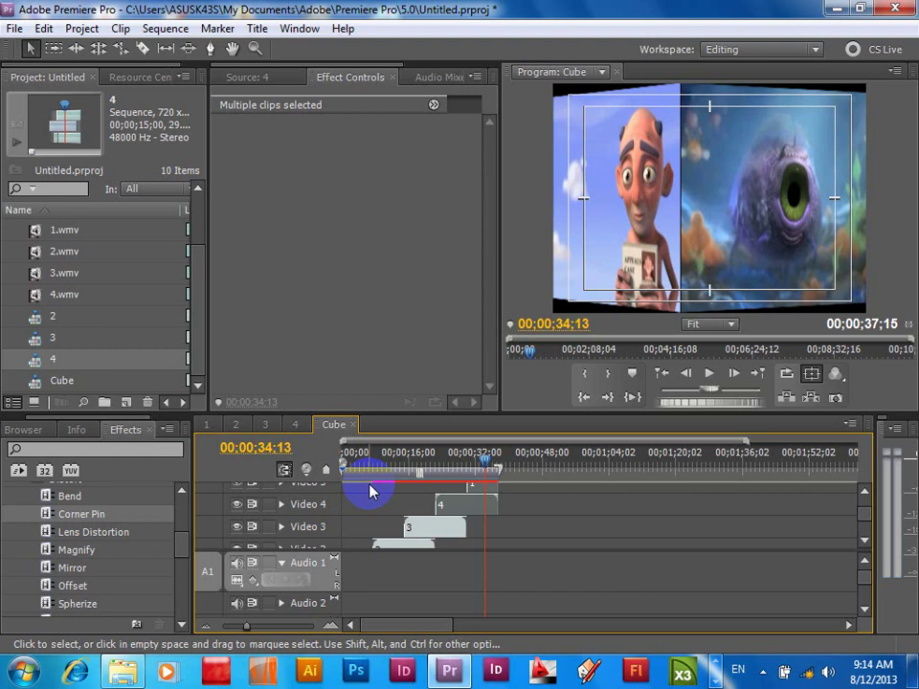
left_click_drag(372, 491, 419, 504)
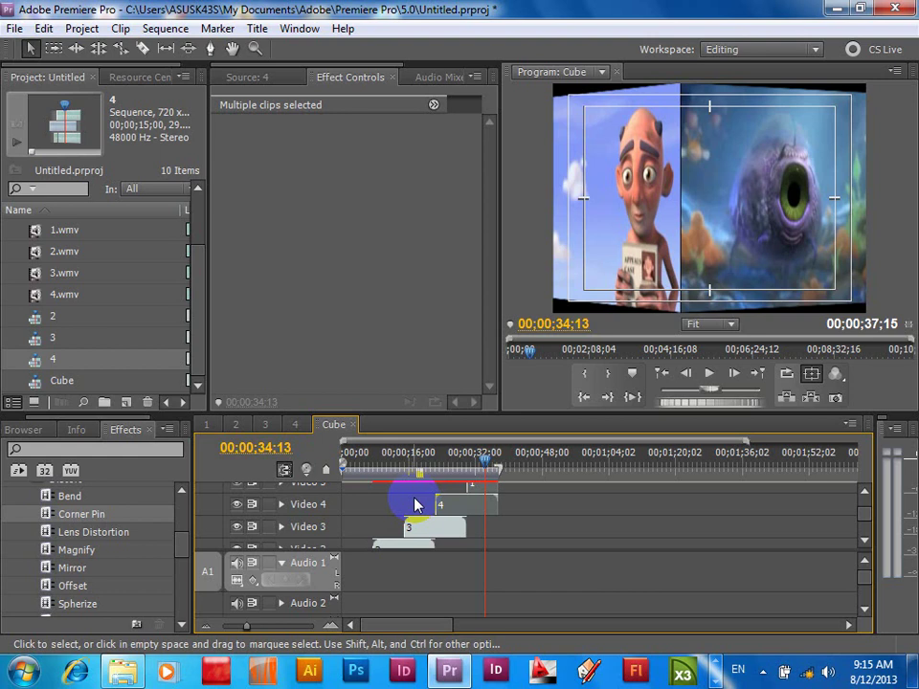
left_click(417, 505)
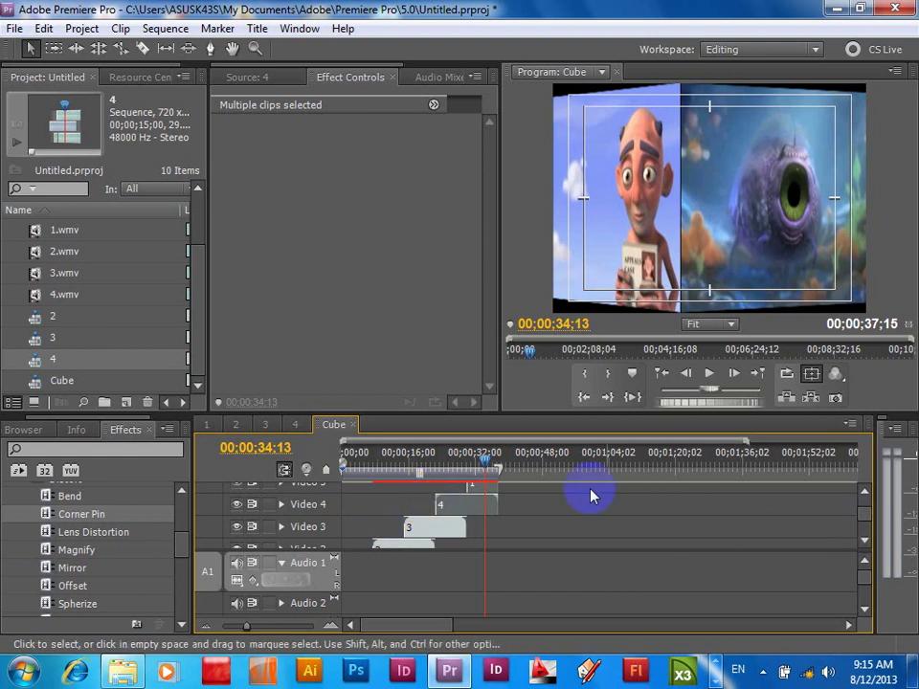
mouse_move(523, 486)
left_mouse_down()
mouse_move(361, 611)
mouse_move(381, 609)
left_mouse_up()
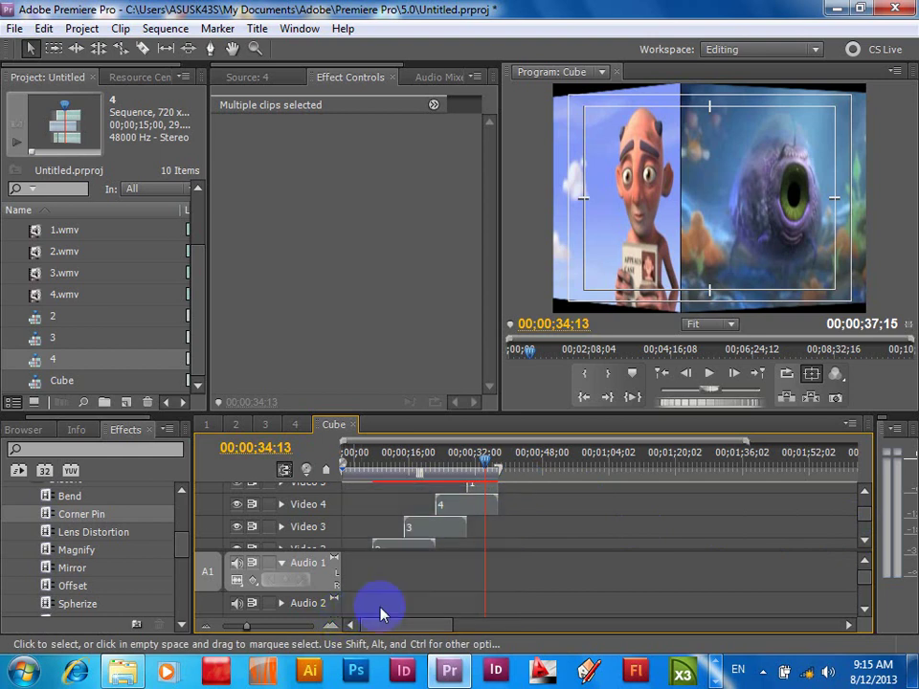
Step: Bring Video 1 and 2 into view and move clips 1 and 2 to the sequence start
left_click(861, 540)
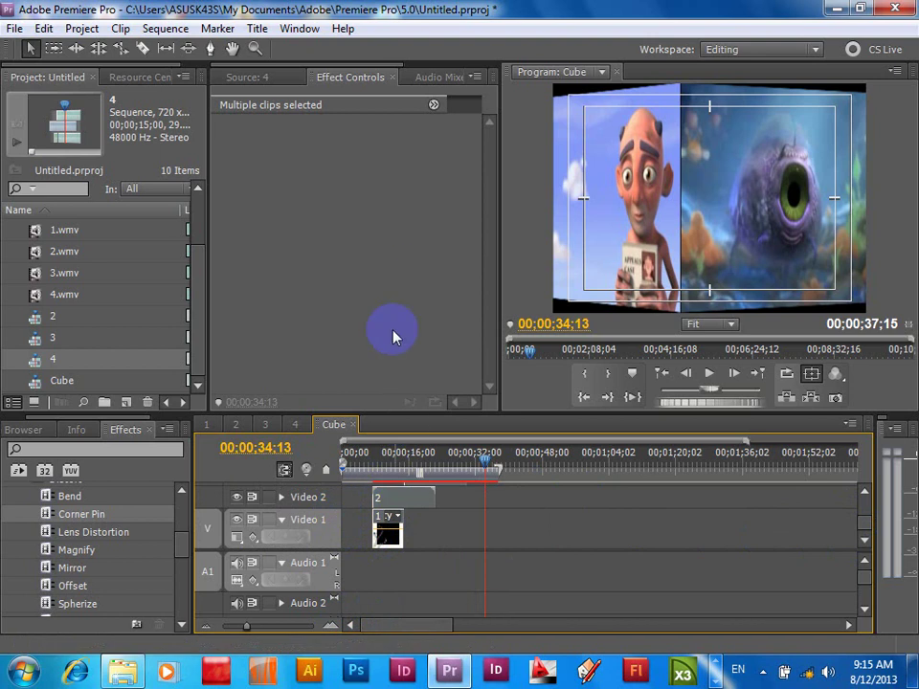
left_click_drag(394, 531, 341, 544)
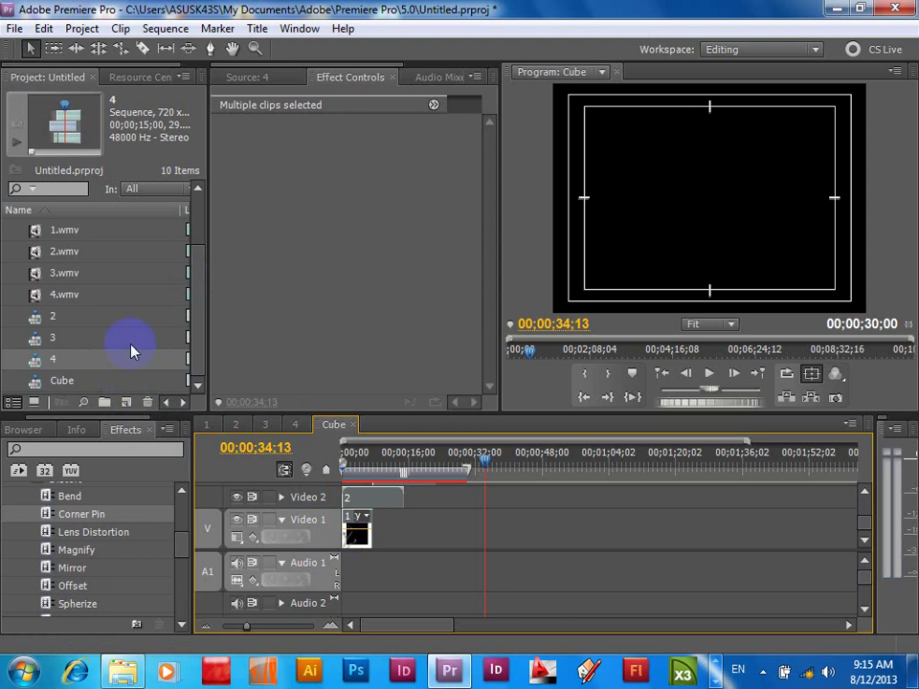
Step: Create a new sequence named Cube Spin from the Project panel's New Item menu
left_click(129, 405)
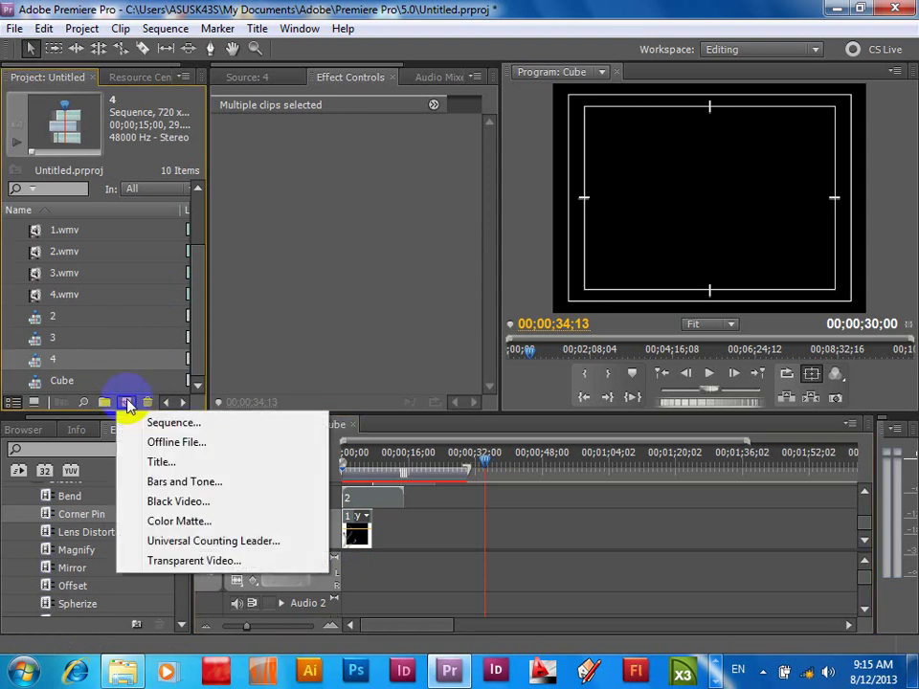
left_click(215, 422)
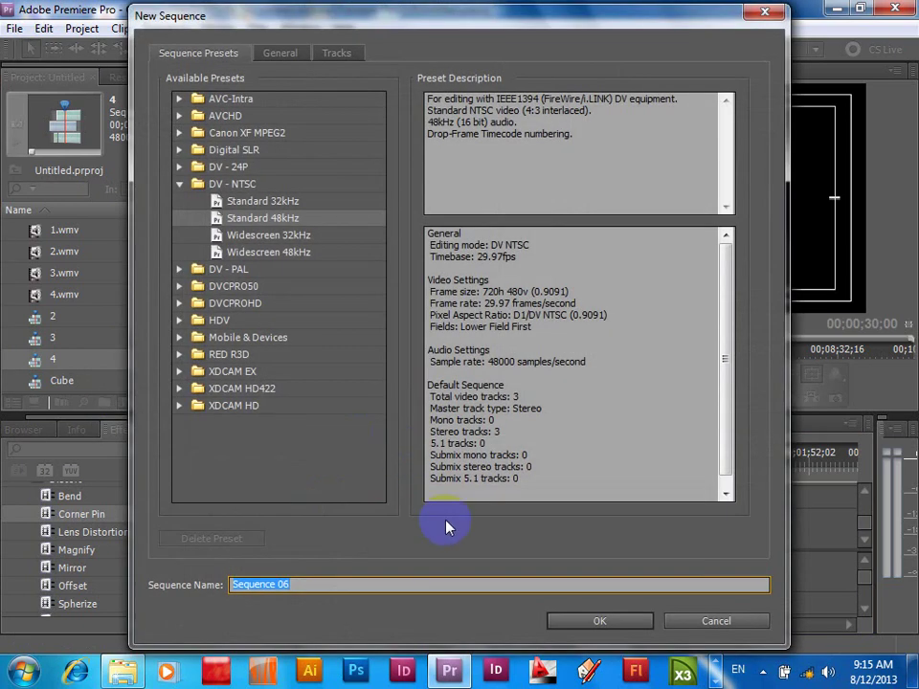
type("C")
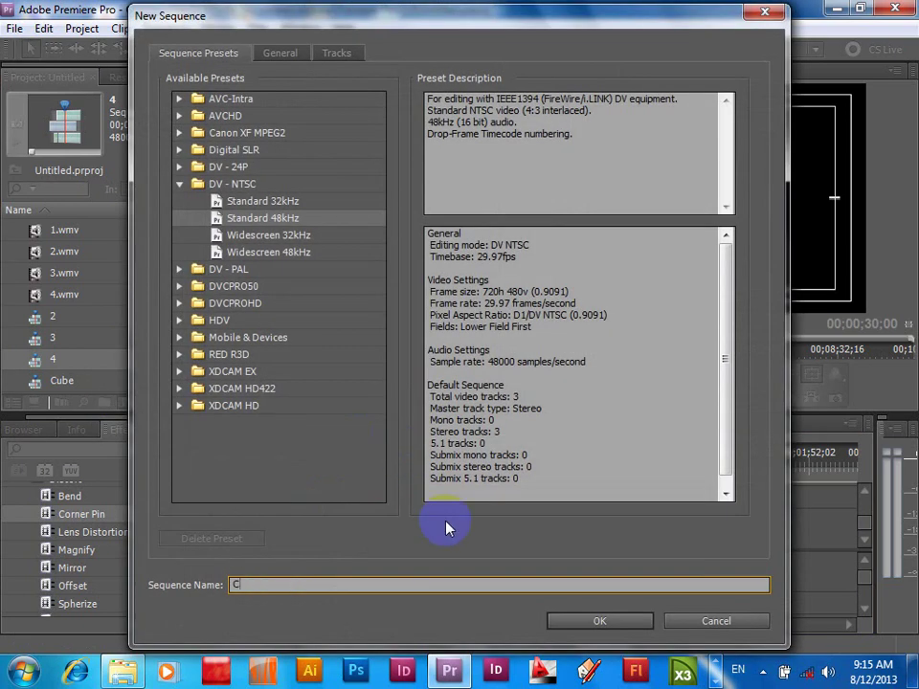
type("ube Spin")
key("Return")
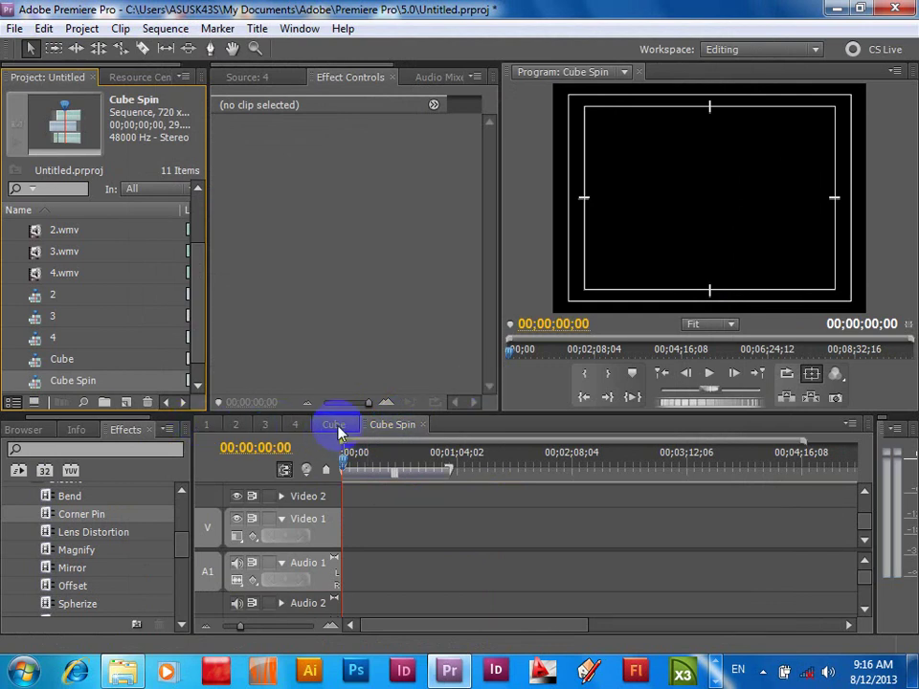
Step: Load the Cube sequence in the Source monitor, place it on Cube Spin's Video 1, and preview
left_click(240, 79)
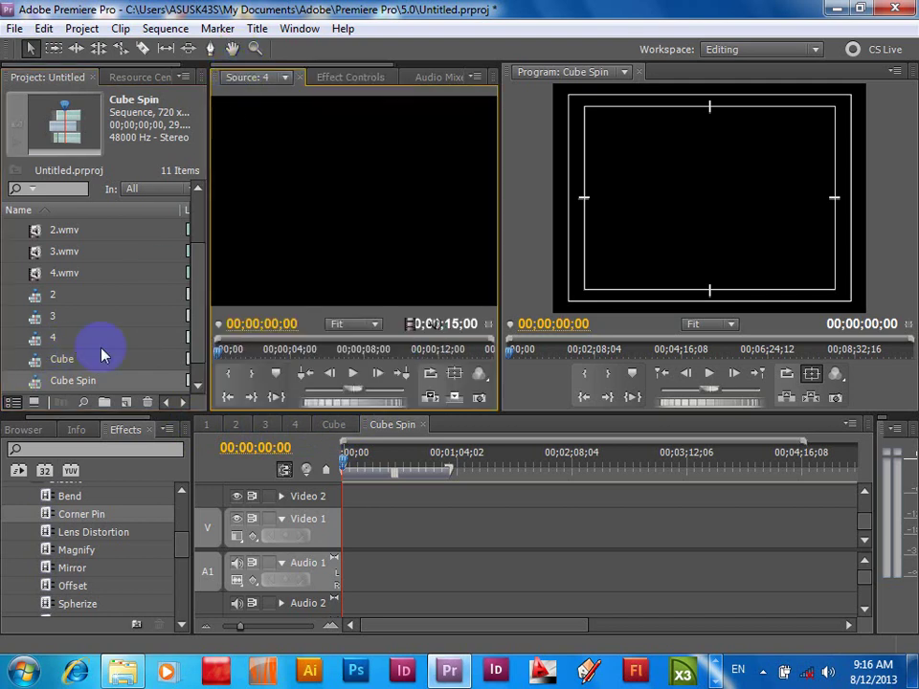
double_click(33, 362)
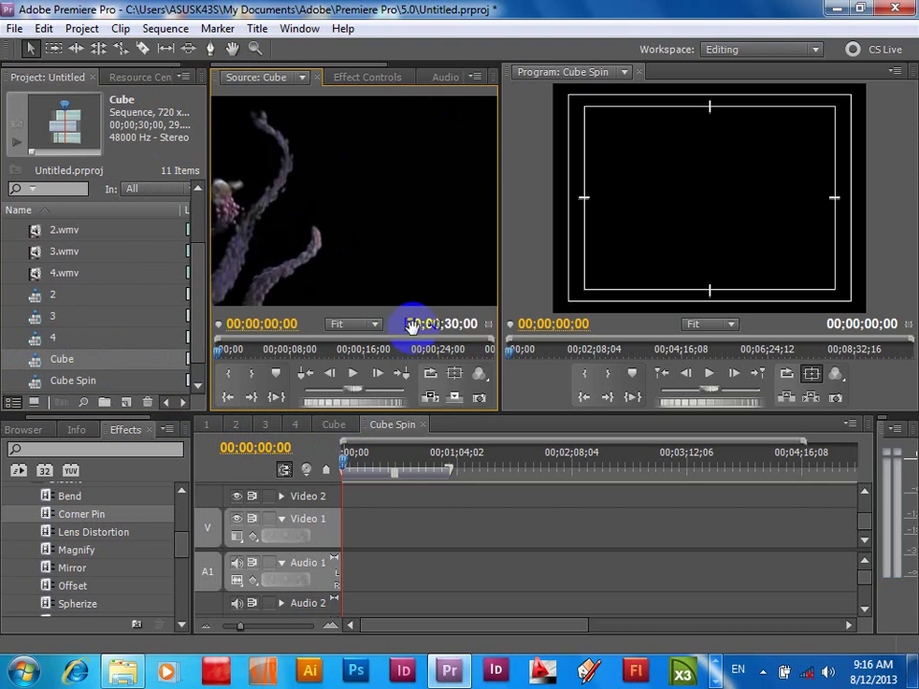
left_click_drag(412, 326, 335, 522)
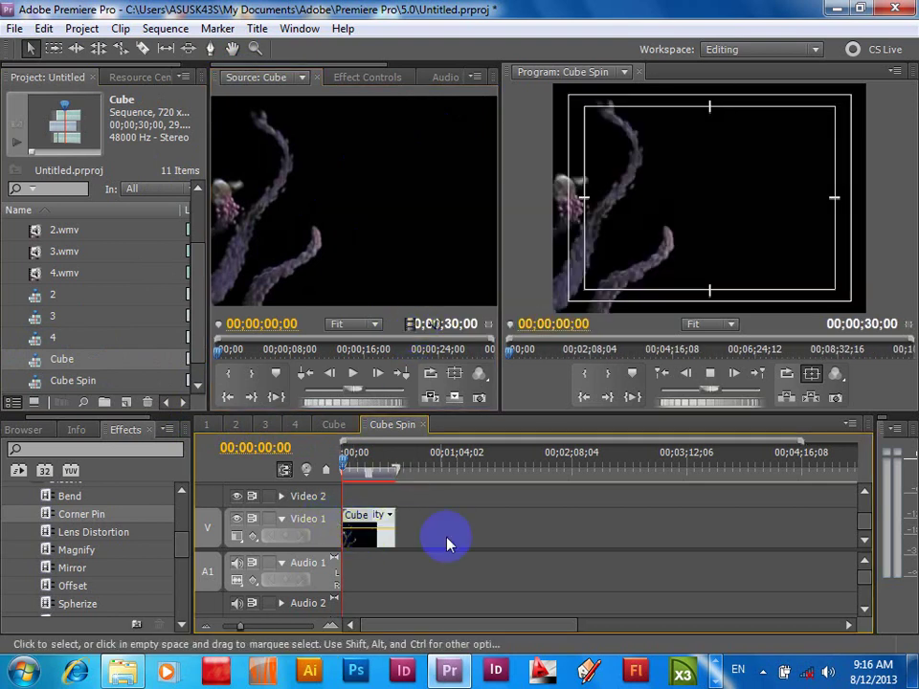
key("space")
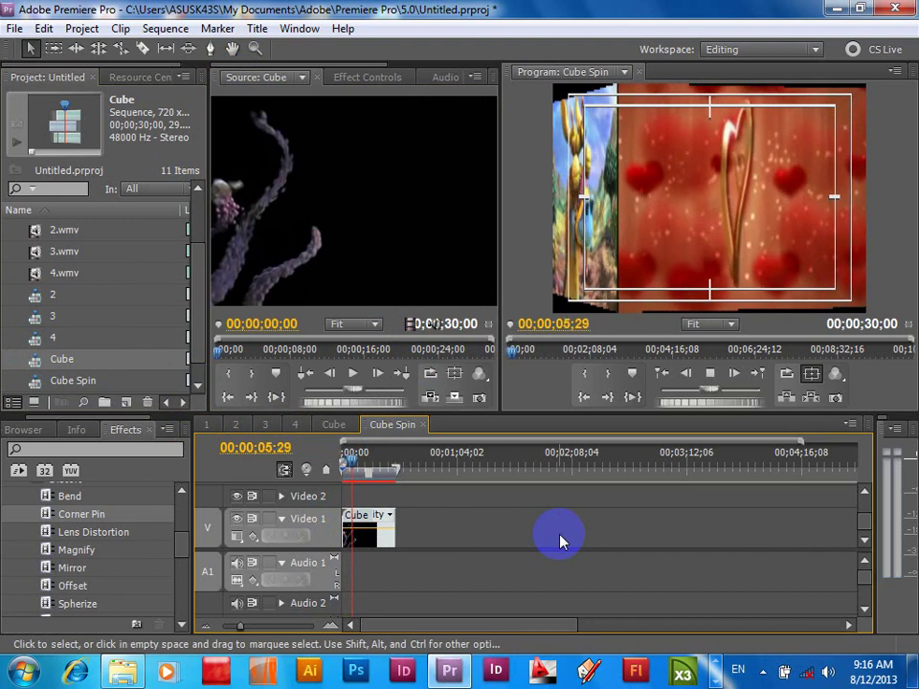
key("space")
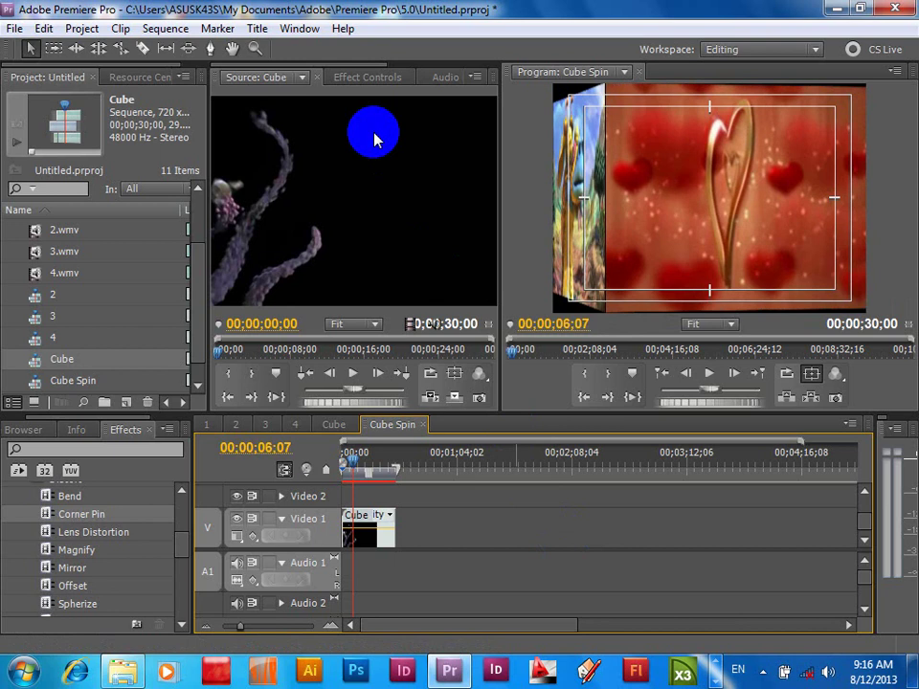
Step: Set the Cube clip's Motion Scale to 45 and preview the smaller spinning cube from the start
left_click(369, 78)
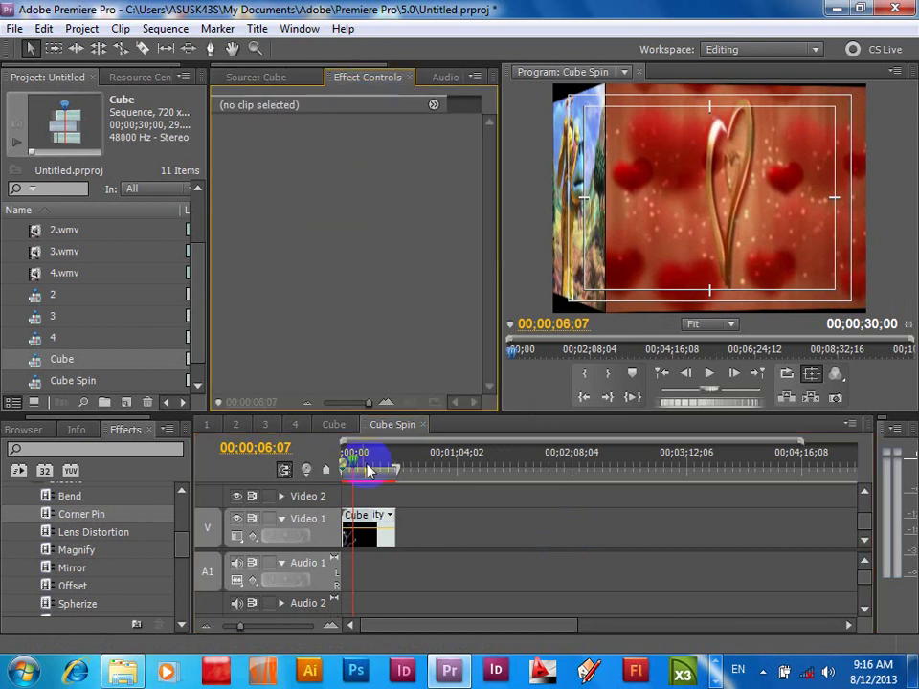
left_click(387, 538)
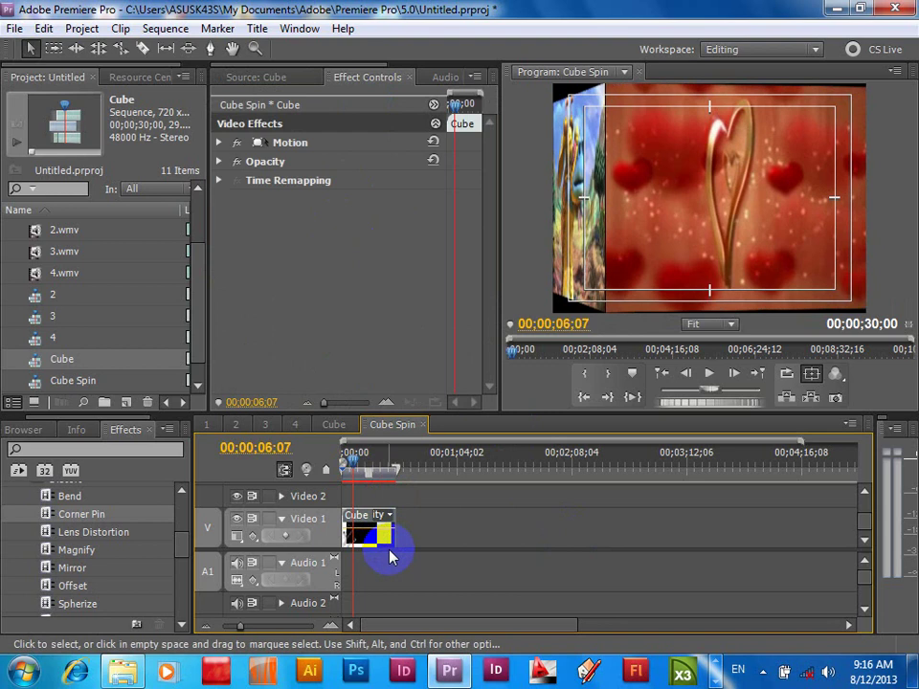
left_click(219, 143)
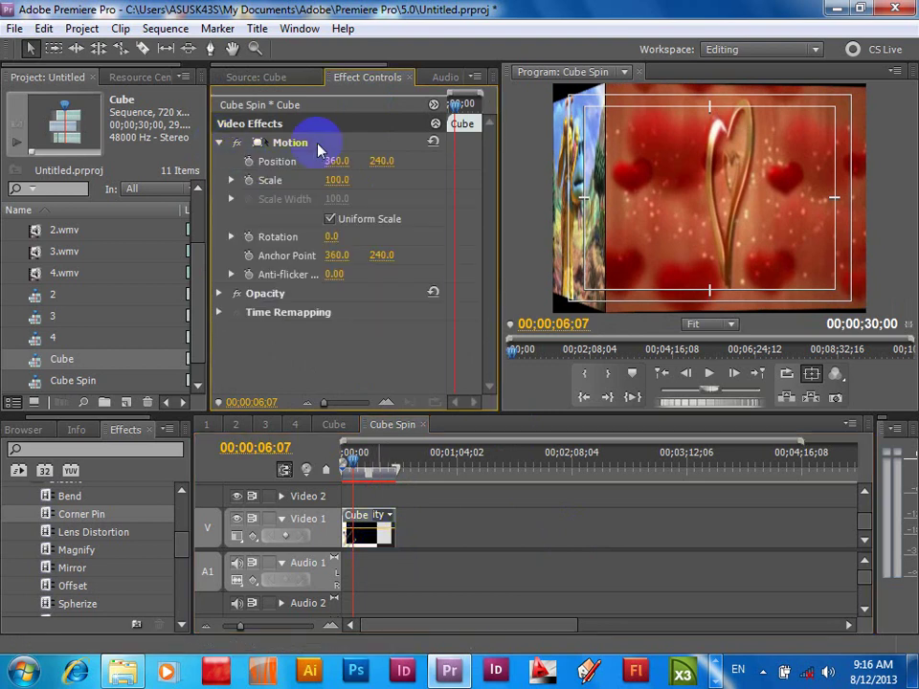
left_click(337, 179)
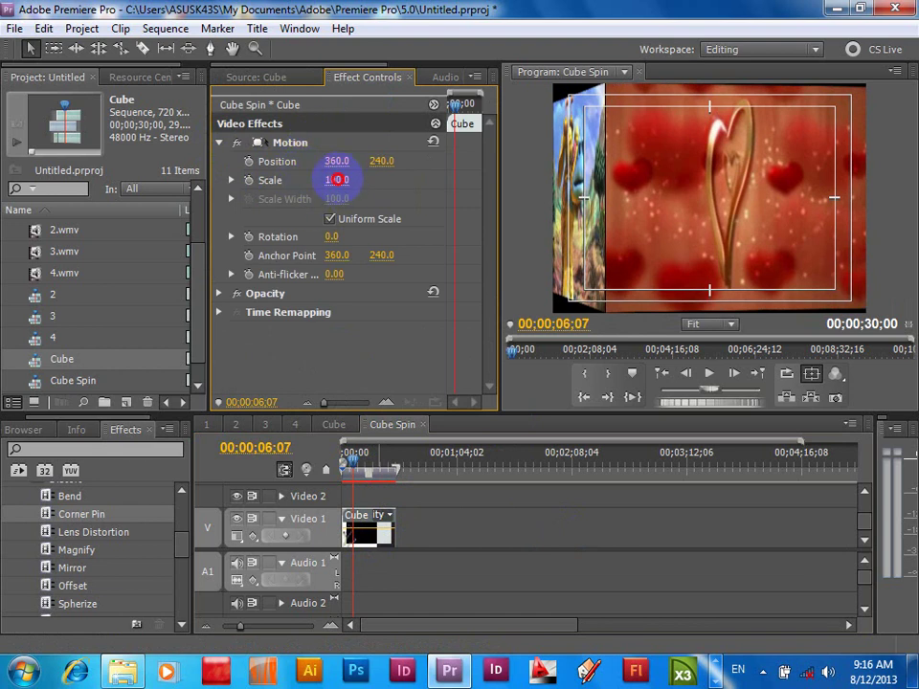
type("45")
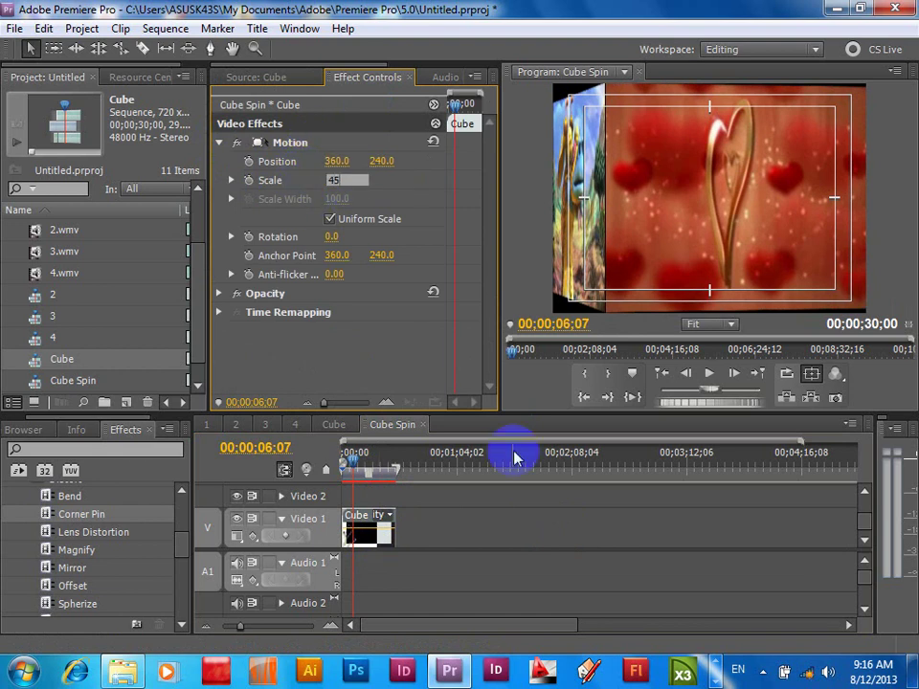
key("Return")
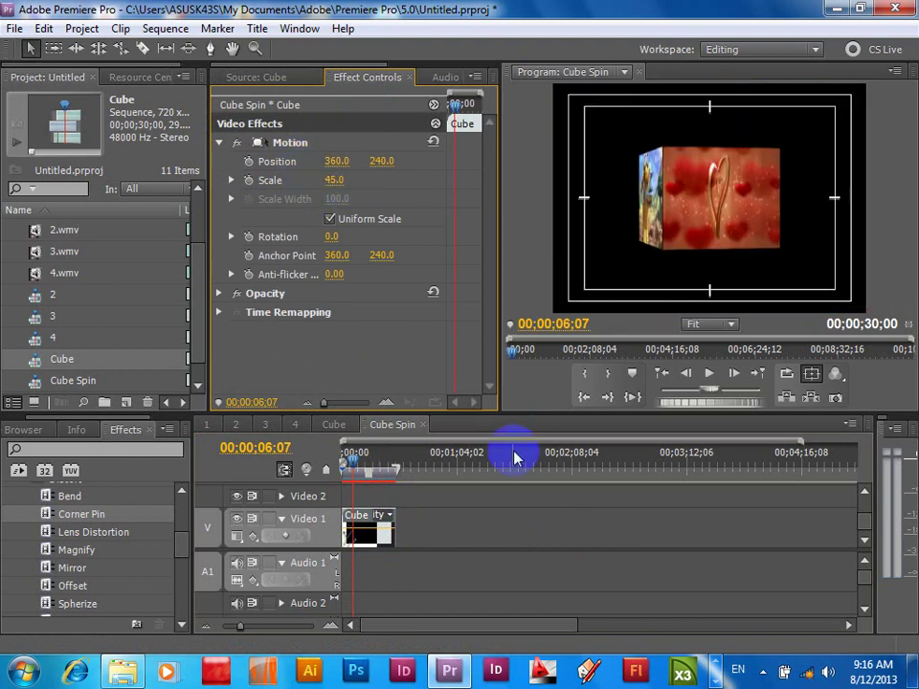
left_click_drag(357, 457, 333, 467)
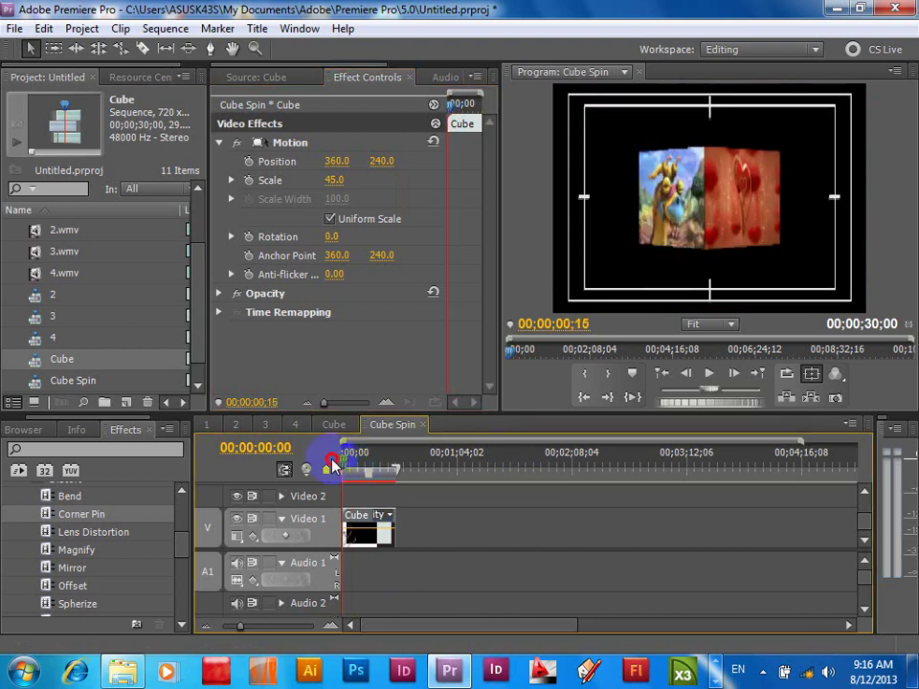
key("space")
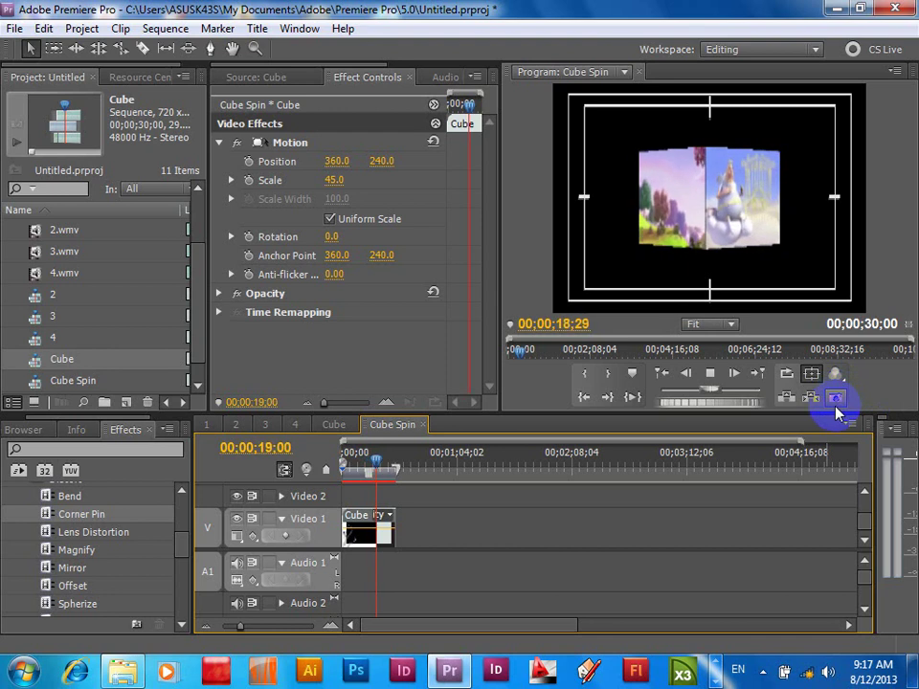
key("space")
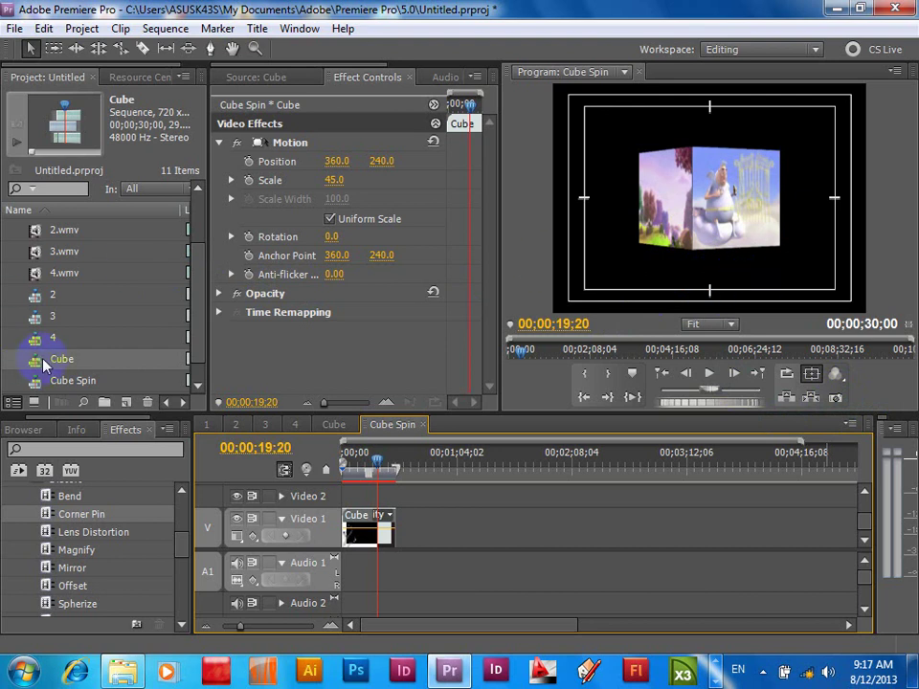
Step: Place a second copy of Cube on Video 2 and set its Scale to 45
left_click(259, 76)
mouse_move(388, 297)
left_mouse_down()
mouse_move(396, 494)
mouse_move(347, 494)
left_mouse_up()
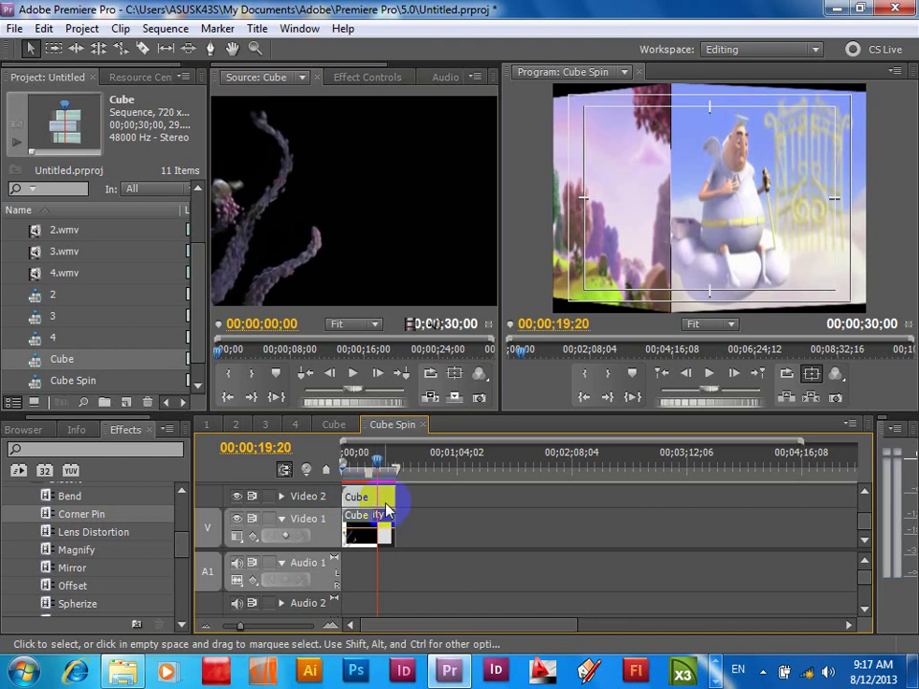
left_click(704, 137)
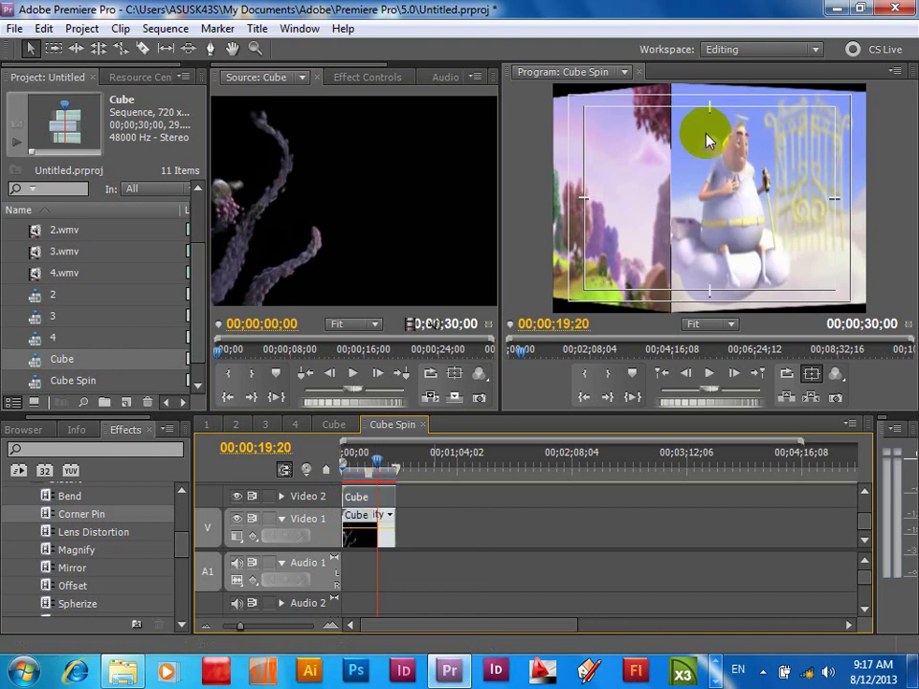
left_click(360, 81)
left_click(220, 143)
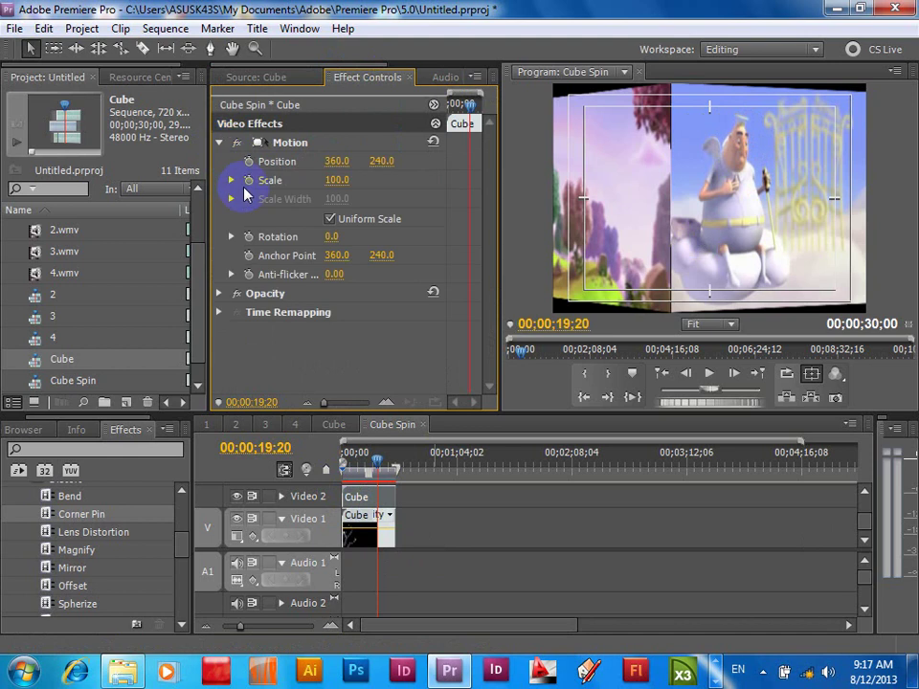
left_click(340, 180)
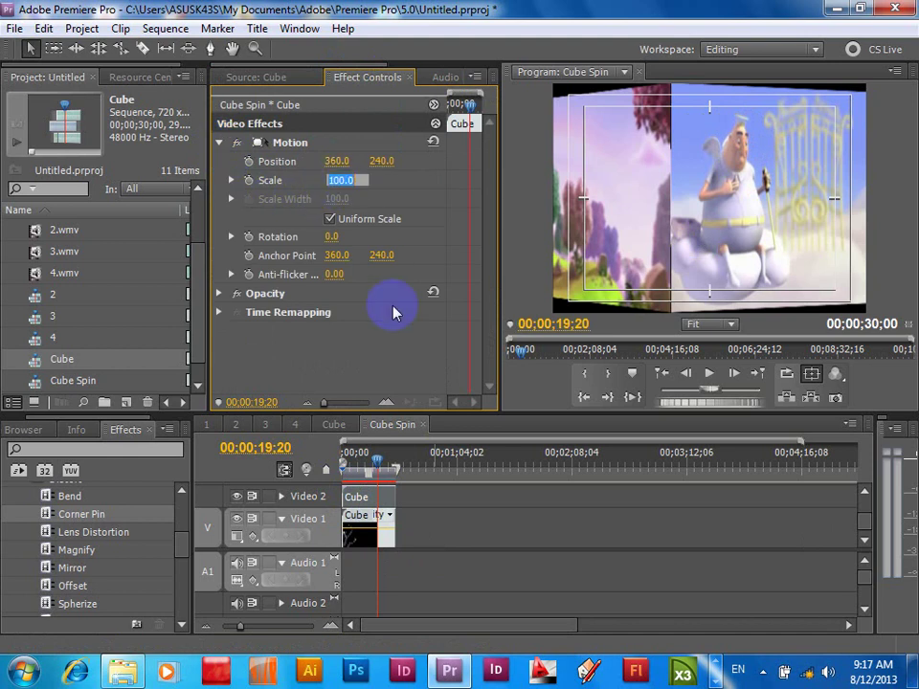
type("45")
key("Return")
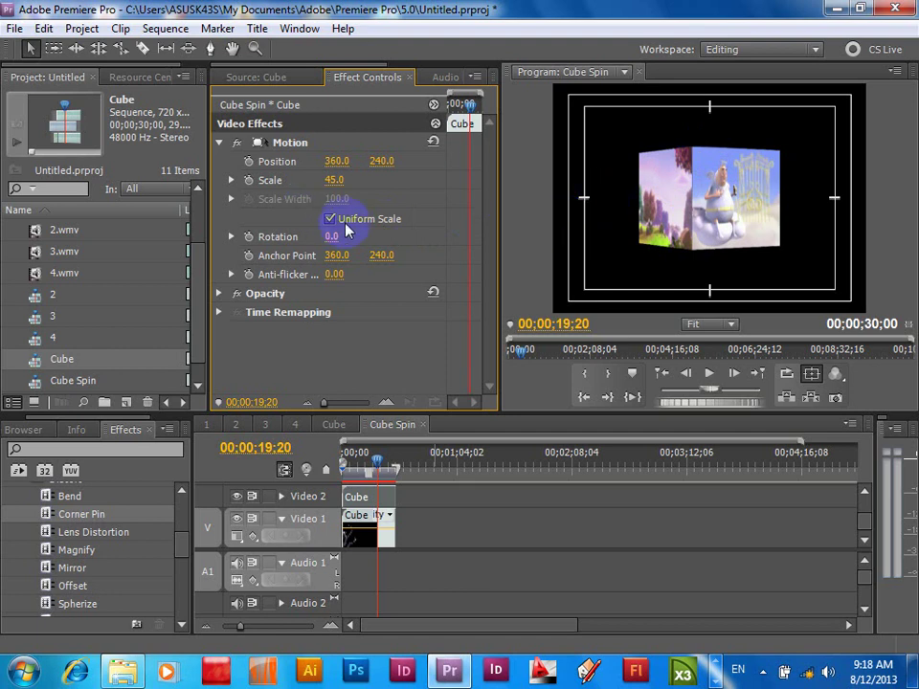
Step: Turn off uniform scaling and set the copy's Scale Width to 45
left_click(329, 220)
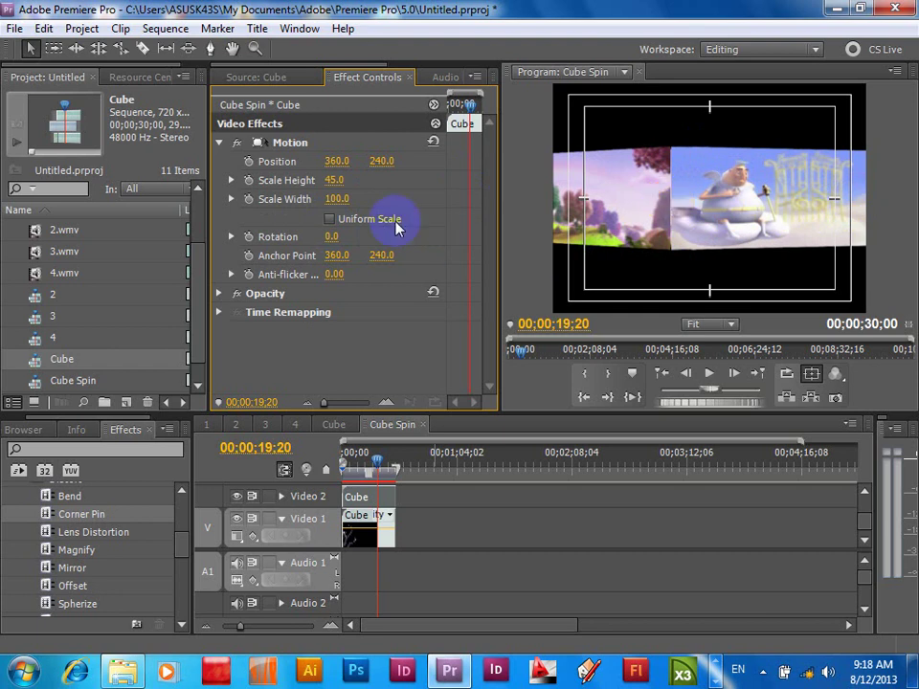
left_click(340, 200)
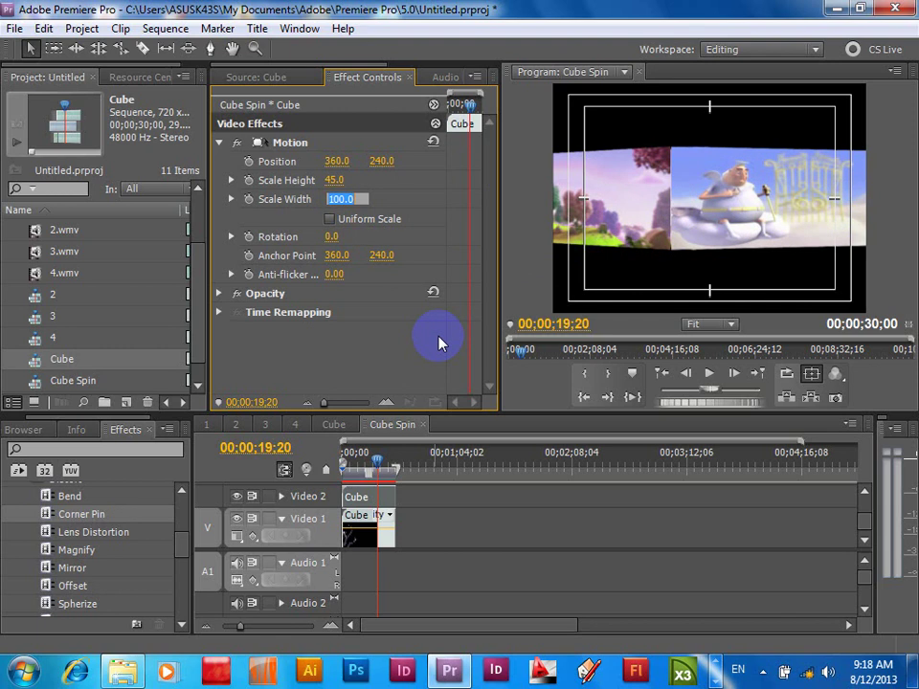
type("45")
key("Return")
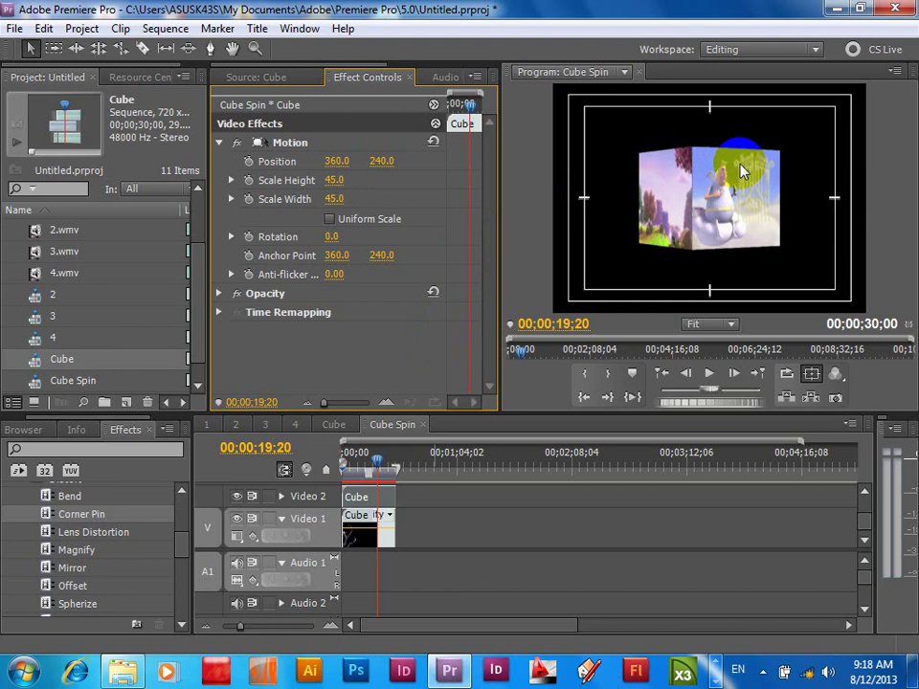
Step: Squash the copy to Scale Height 3 and move it down to Position Y 378
left_click(337, 180)
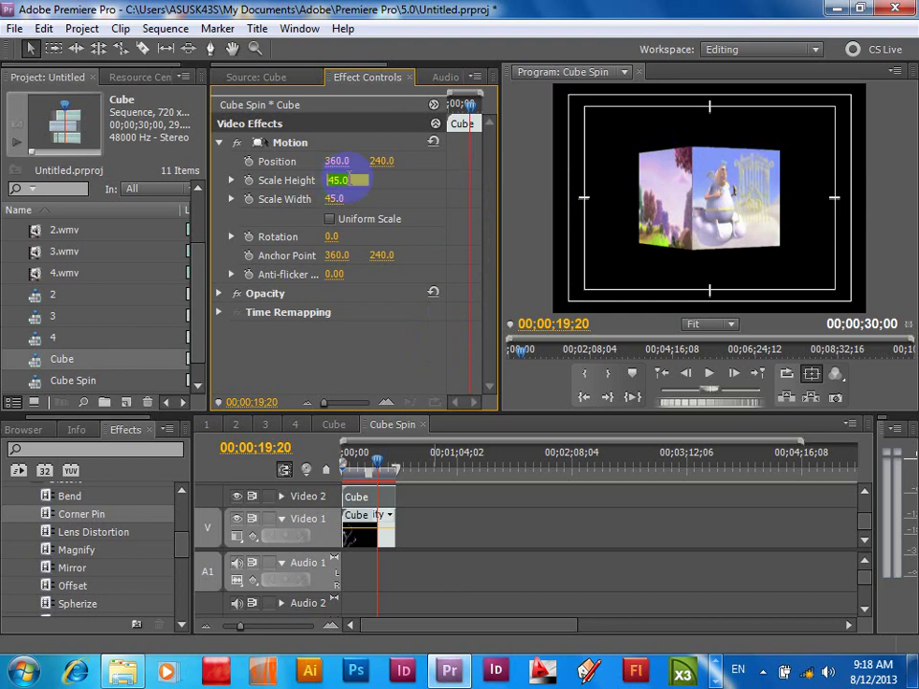
type("22")
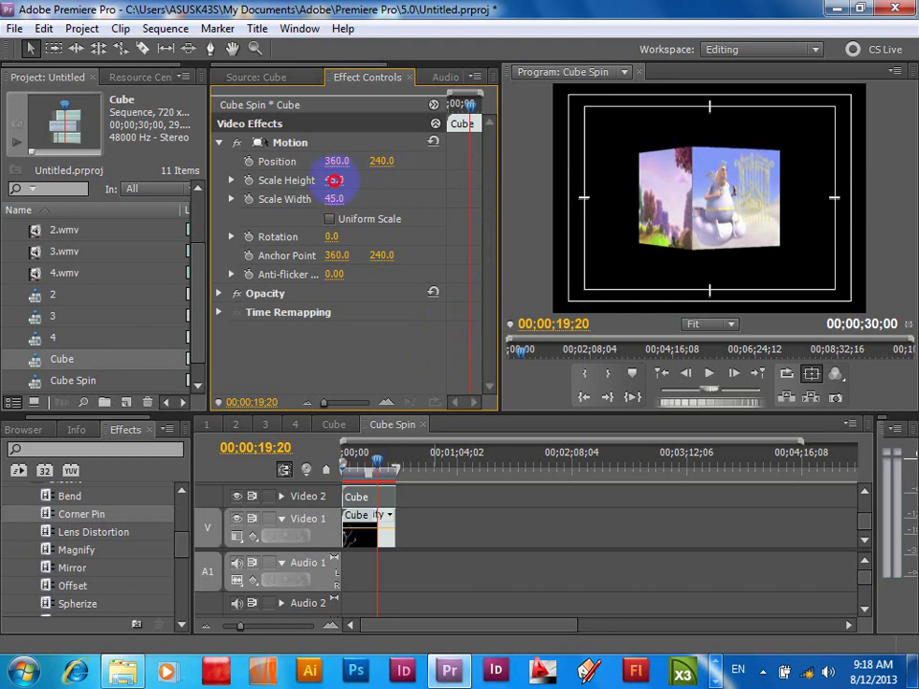
left_click(303, 180)
left_click_drag(303, 180, 291, 181)
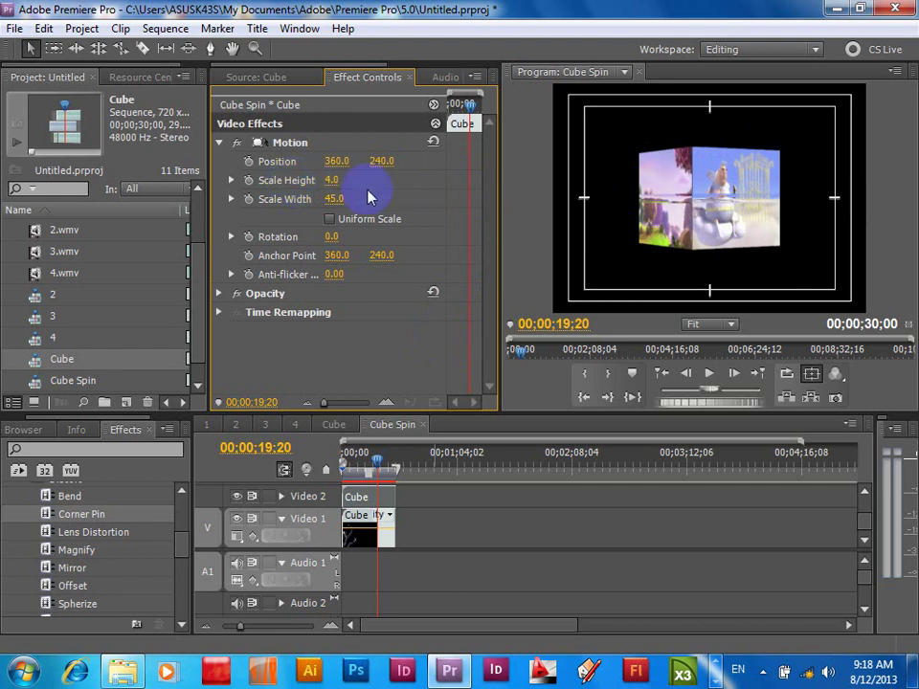
left_click(335, 180)
type("2")
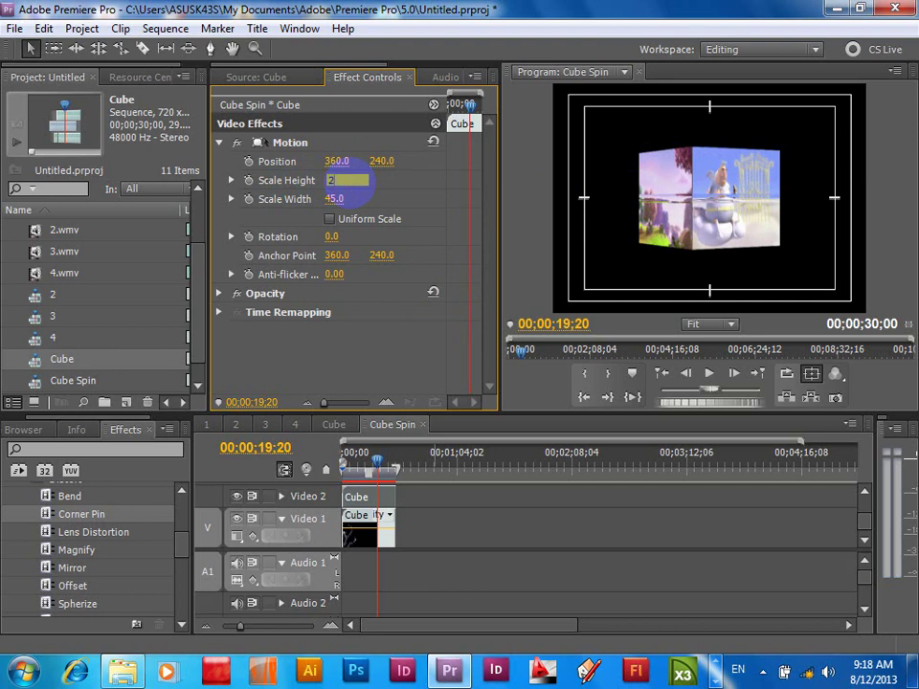
key("Return")
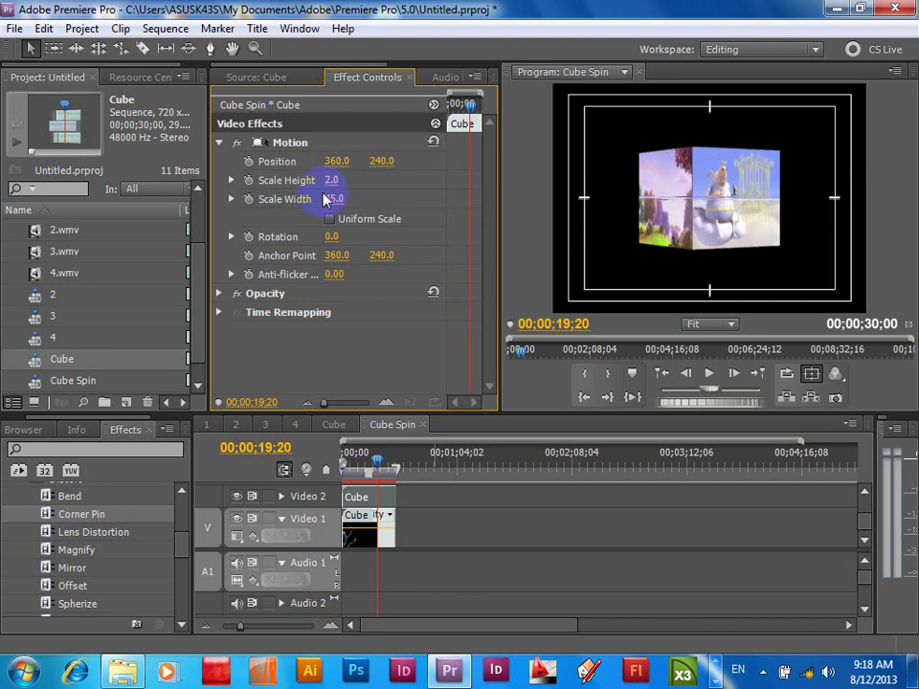
left_click(332, 180)
type("3")
key("Return")
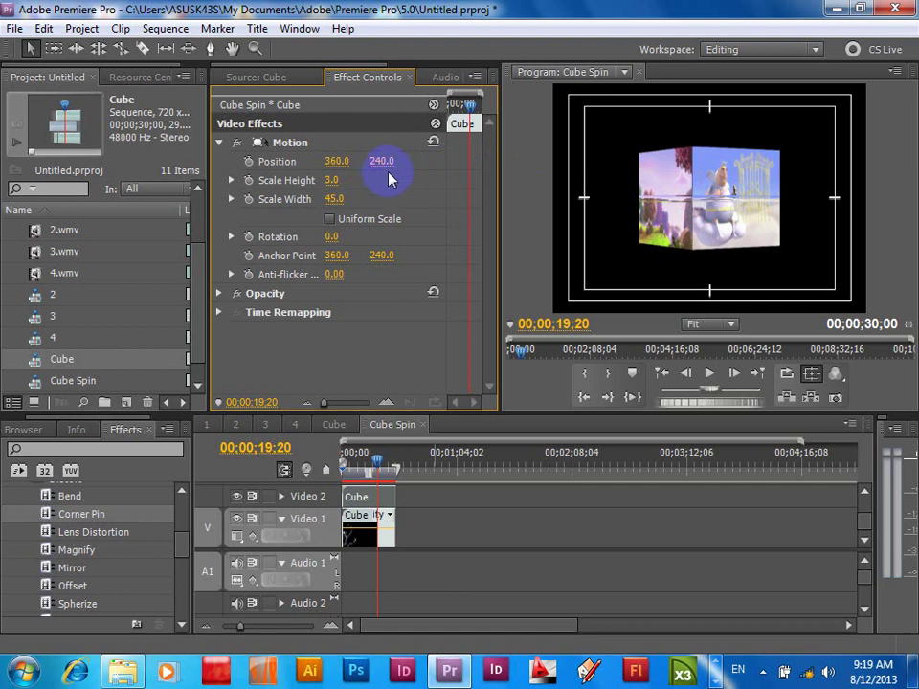
left_click(382, 162)
left_click_drag(382, 160, 532, 162)
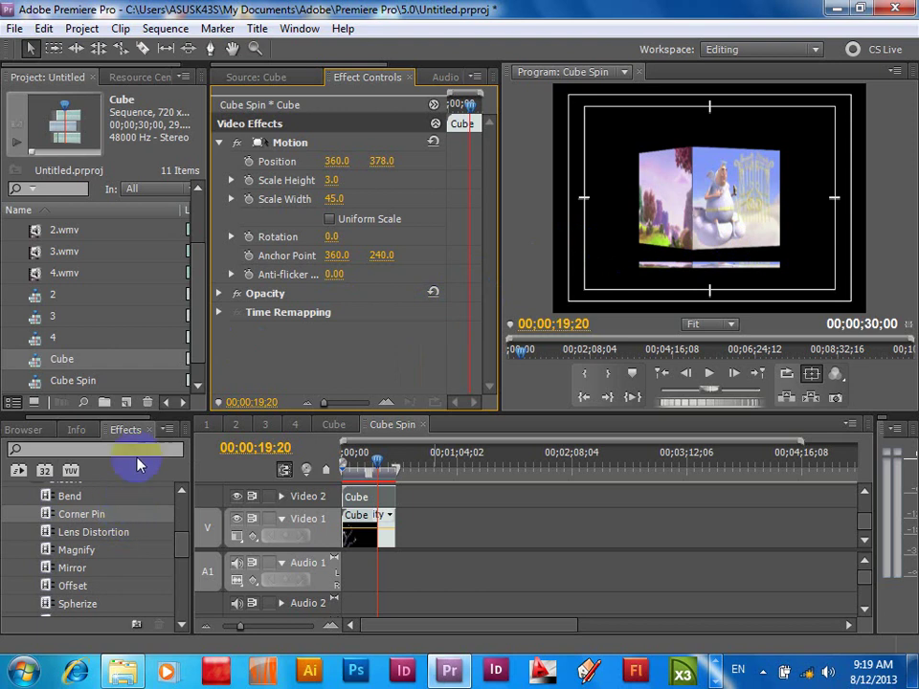
Step: Apply Gaussian Blur from Video Effects > Blur & Sharpen to the squashed strip clip
mouse_move(184, 549)
left_mouse_down()
mouse_move(185, 514)
mouse_move(185, 528)
left_mouse_up()
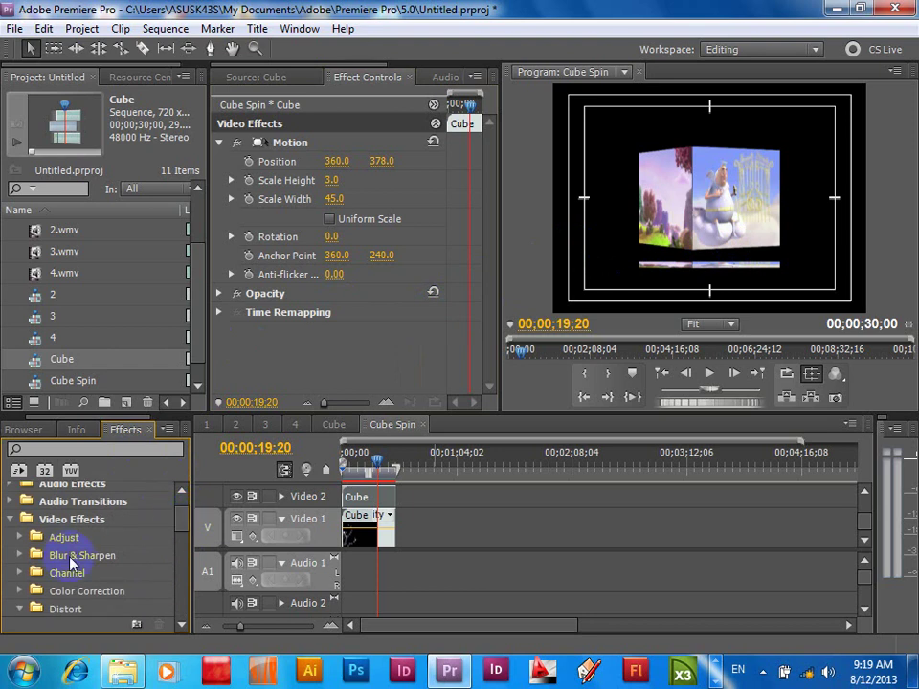
left_click(20, 556)
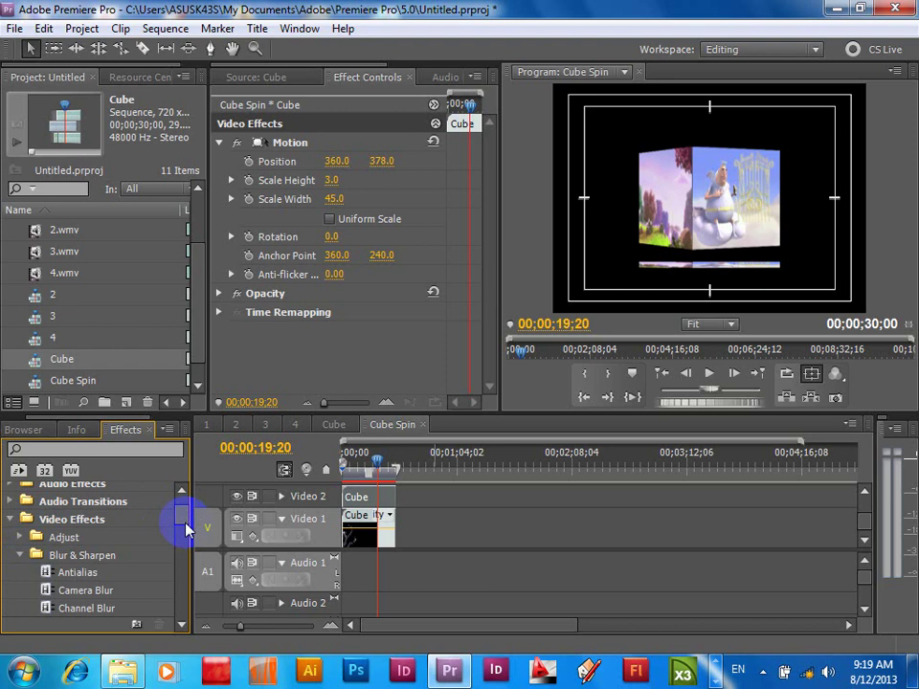
left_click(182, 624)
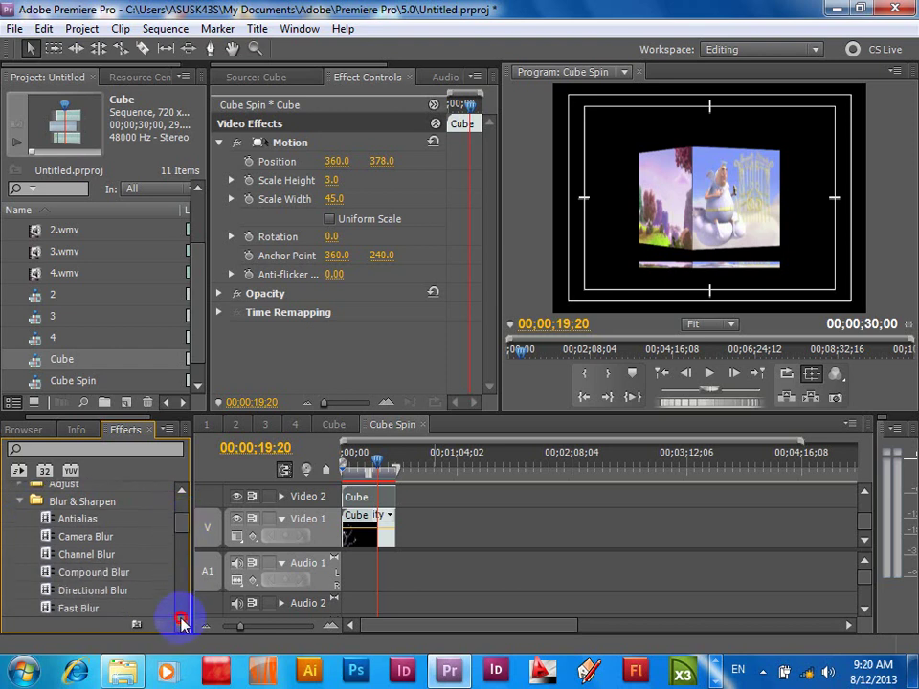
left_click(182, 624)
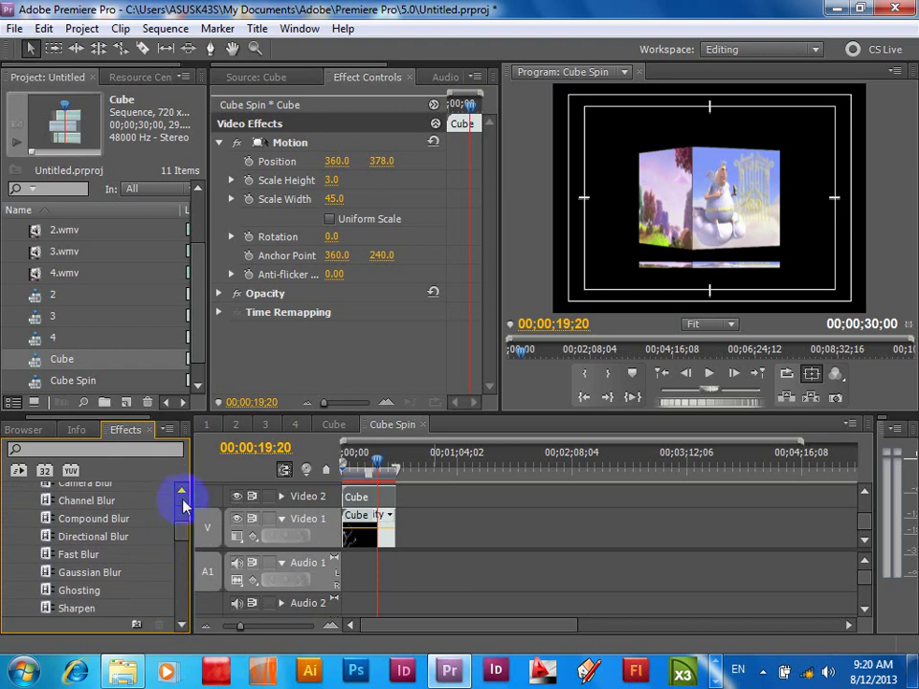
left_click(86, 572)
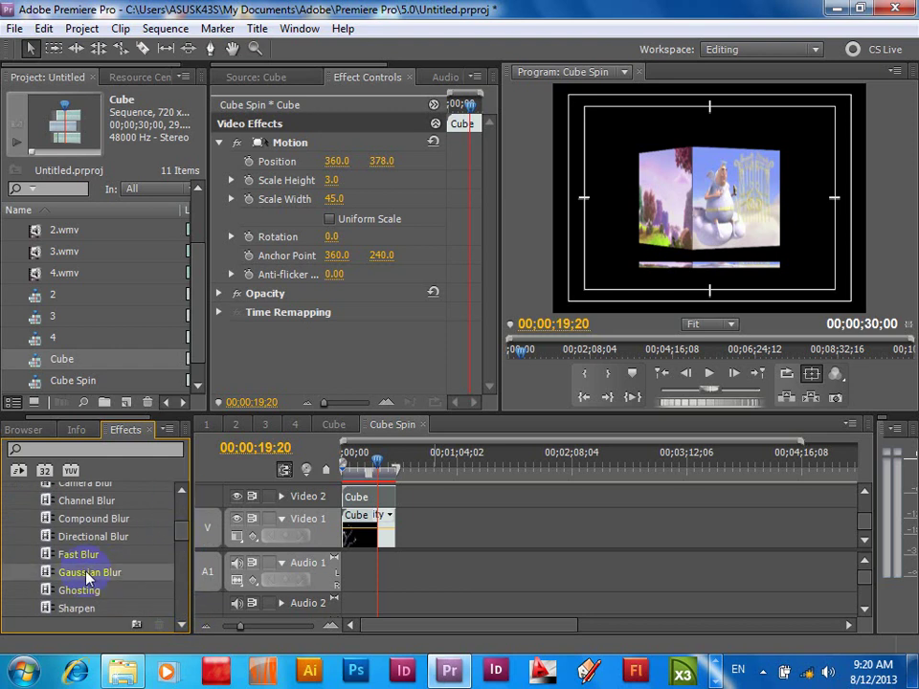
mouse_move(84, 575)
left_mouse_down()
mouse_move(45, 575)
mouse_move(365, 498)
left_mouse_up()
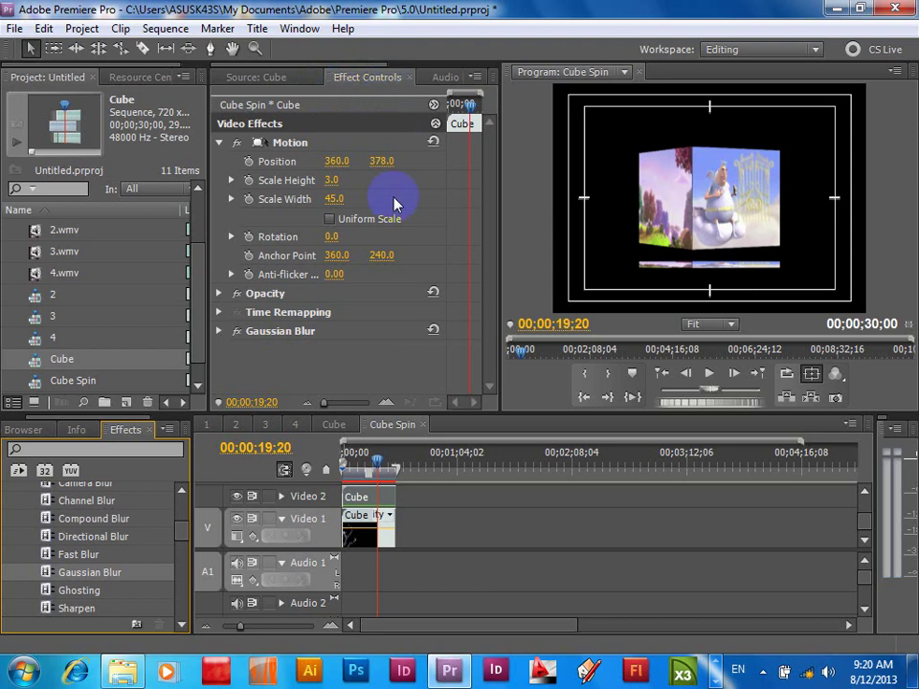
Step: Raise the strip's Gaussian Blur Blurriness to 599 and save the project
left_click(218, 330)
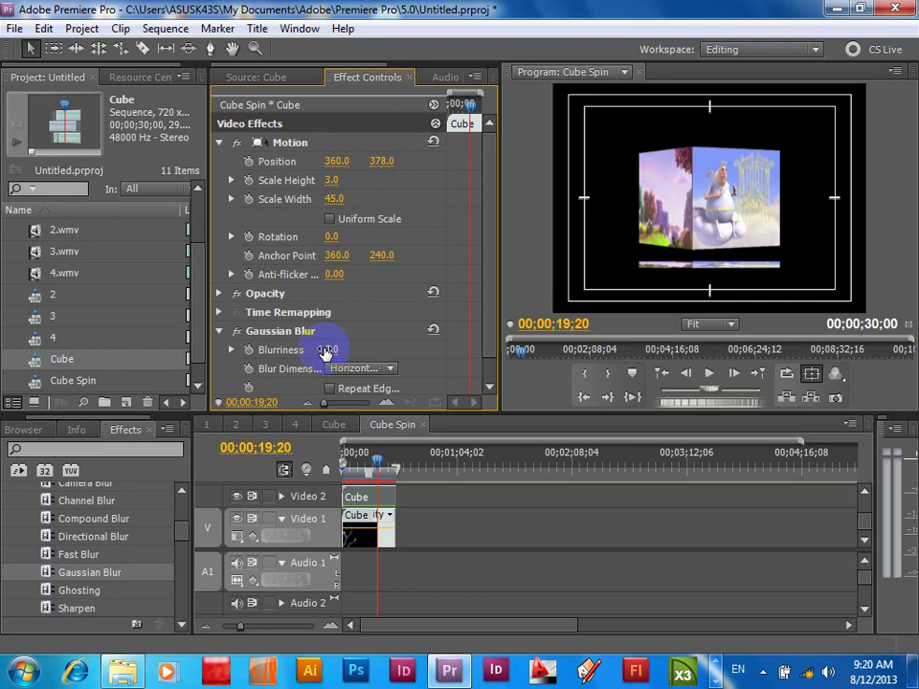
left_click_drag(324, 353, 490, 352)
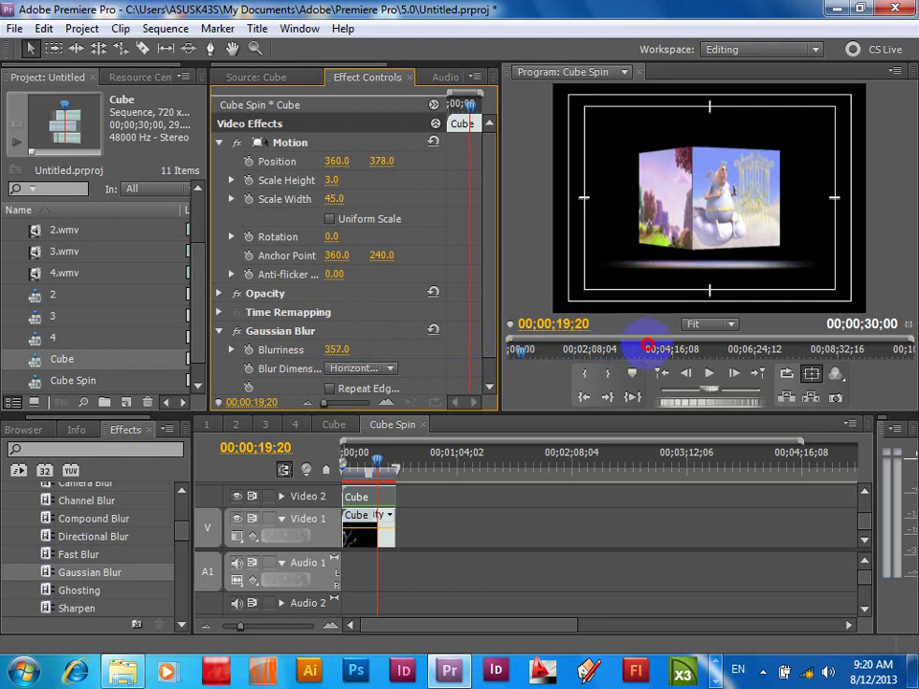
left_click_drag(490, 352, 851, 322)
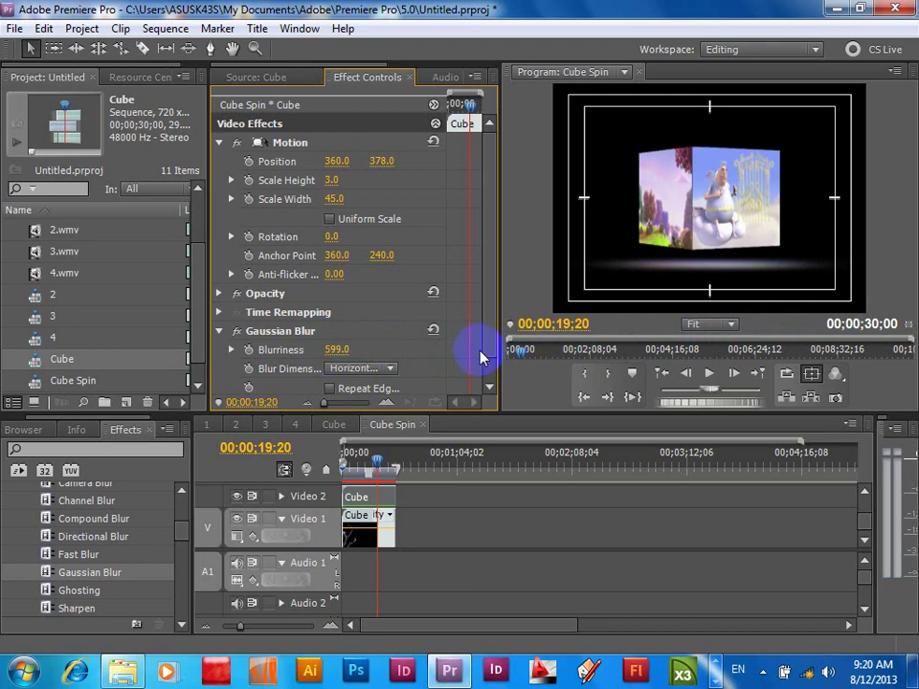
scroll(485, 316, "down", 1)
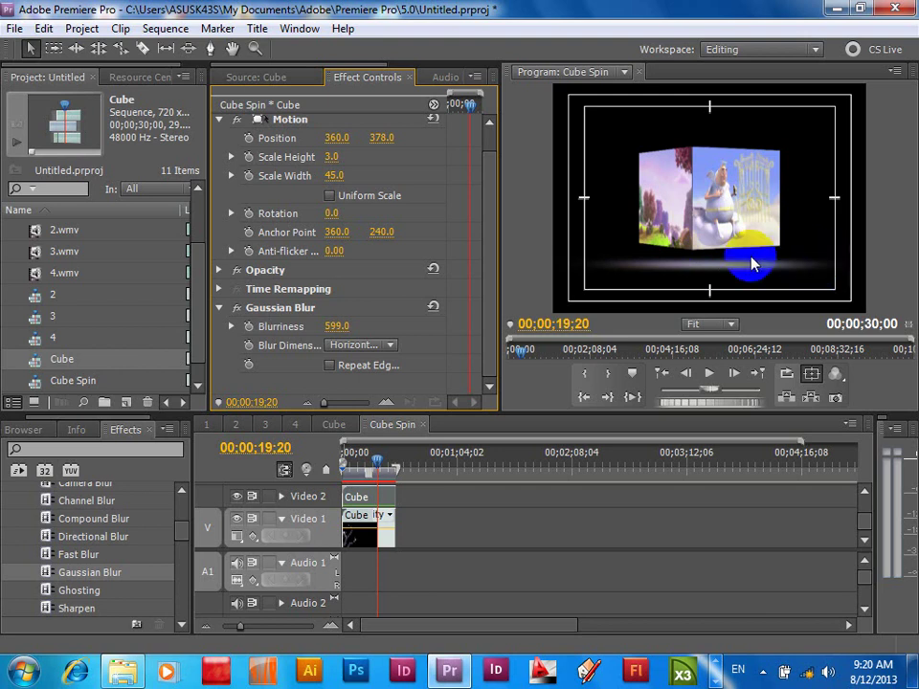
key("ctrl+s")
left_click(330, 176)
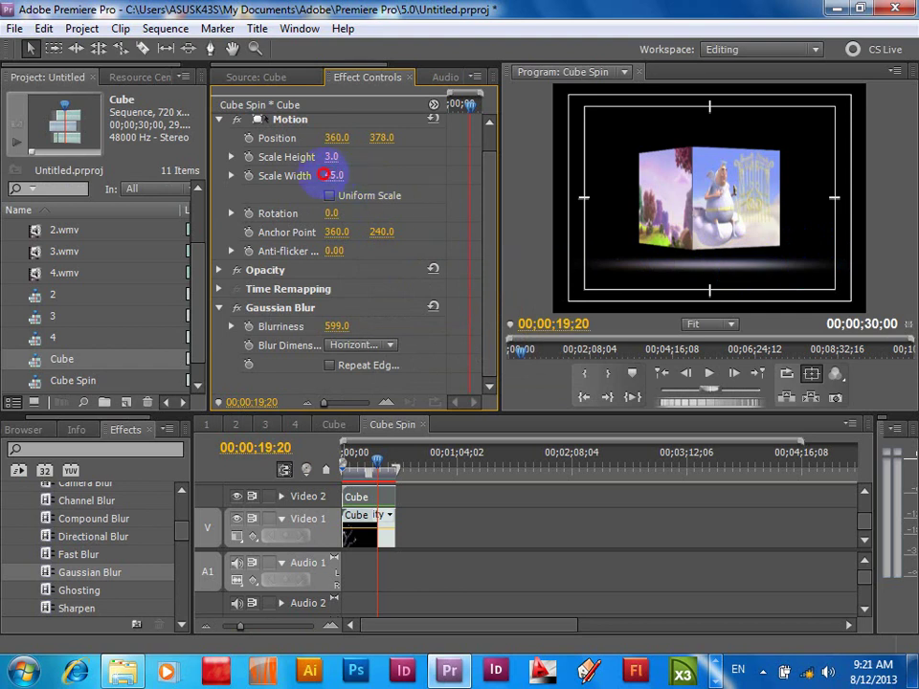
Step: Narrow the strip to Scale Width 27 and set Gaussian Blur's Blur Dimensions to Horizontal
left_click(308, 174)
left_click_drag(308, 174, 297, 176)
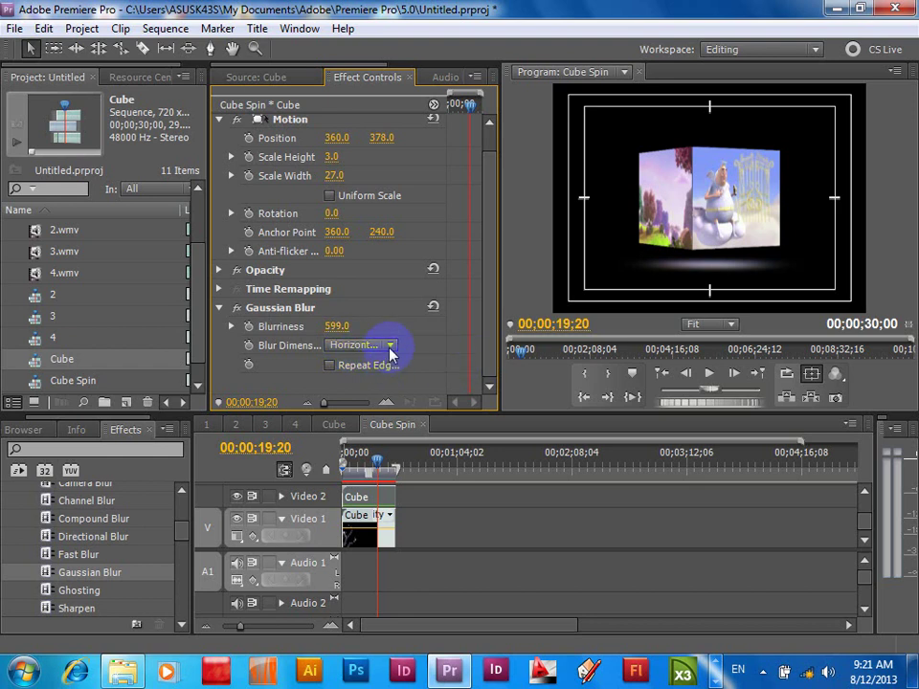
left_click(390, 352)
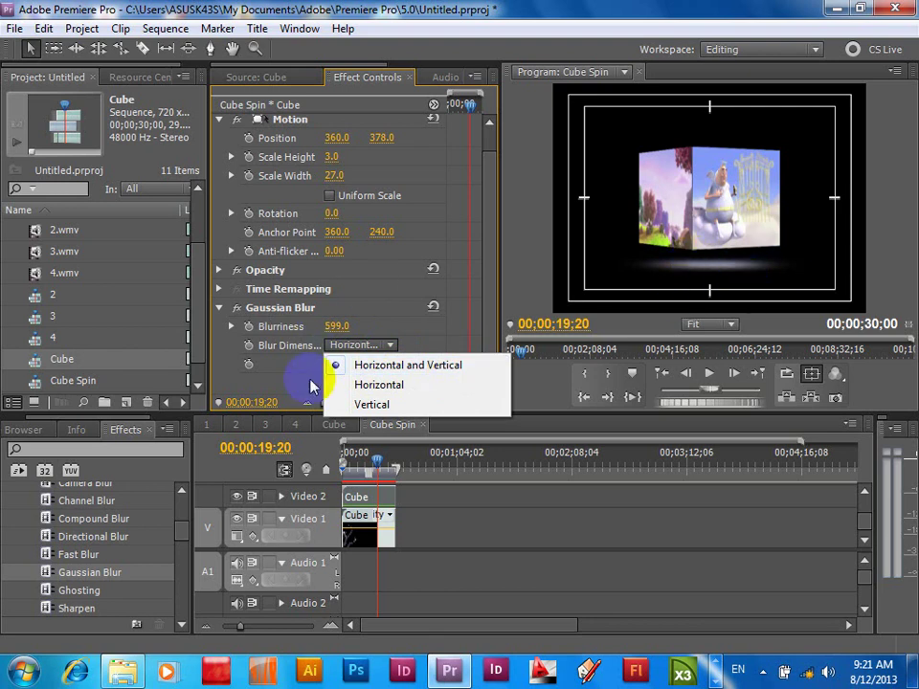
left_click(381, 385)
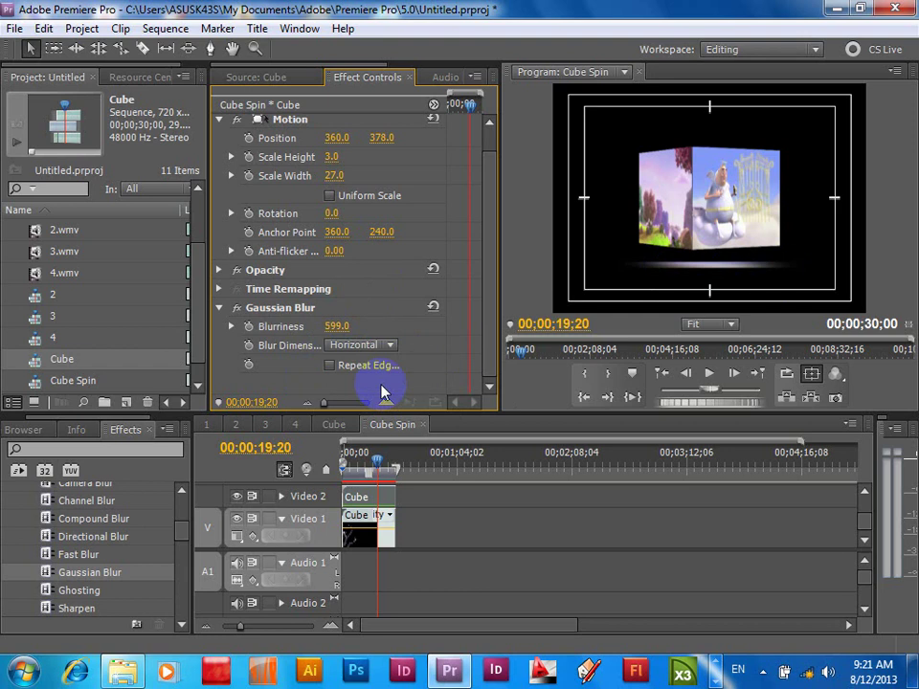
left_click(389, 347)
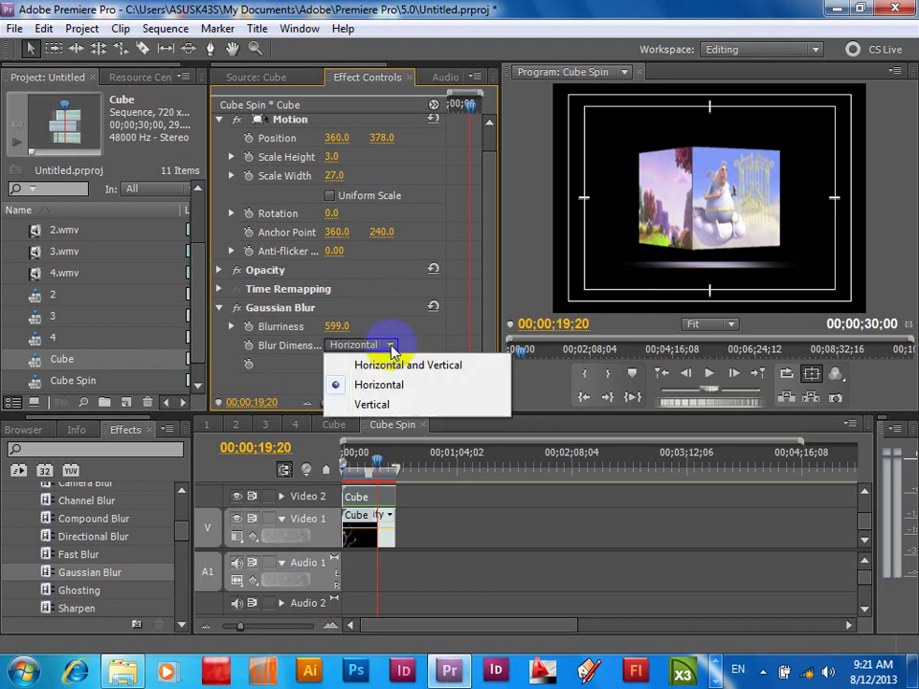
left_click(370, 406)
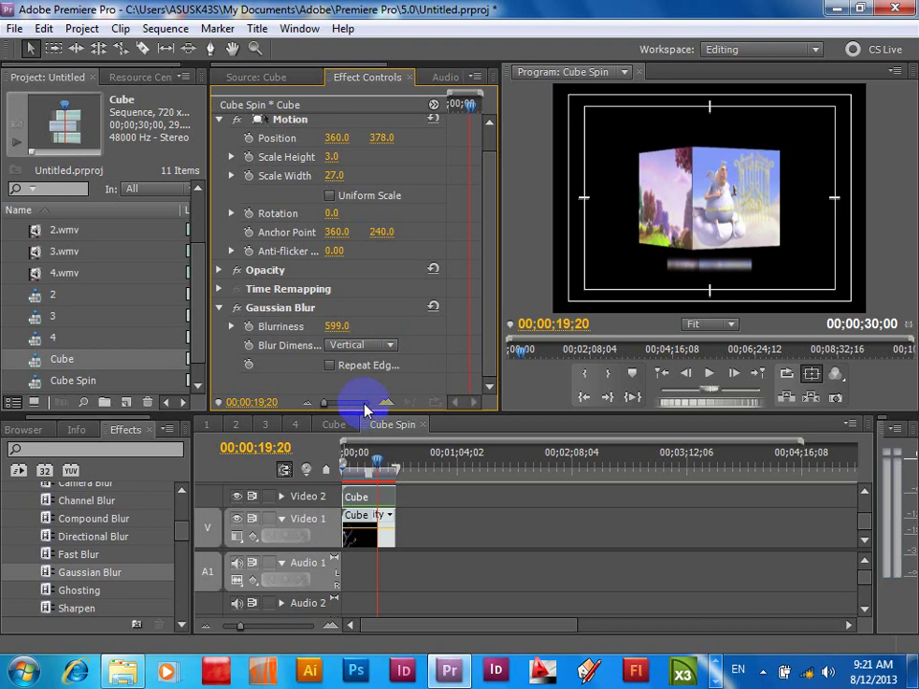
left_click(387, 352)
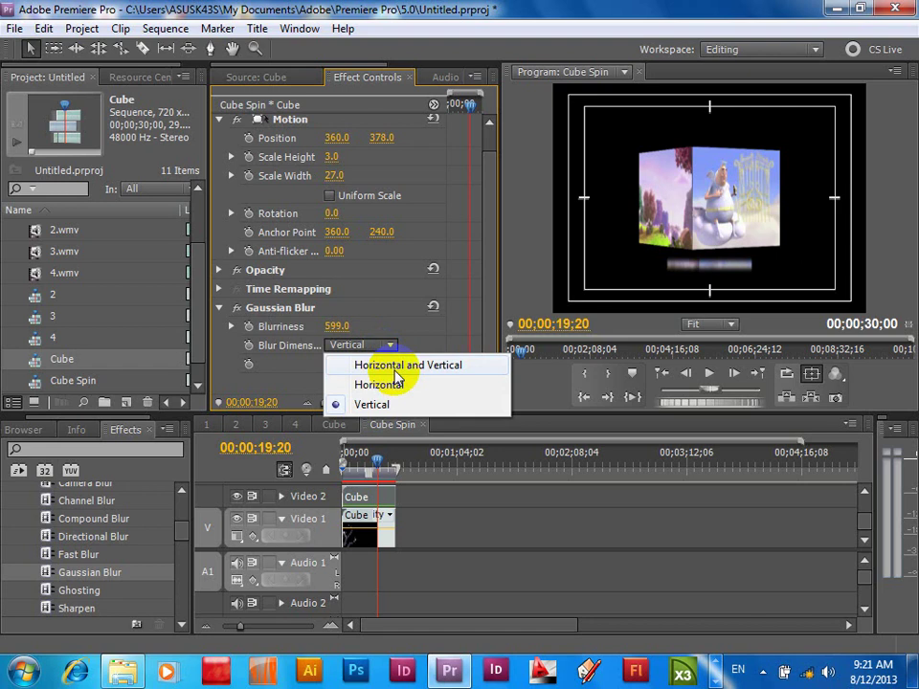
left_click(397, 383)
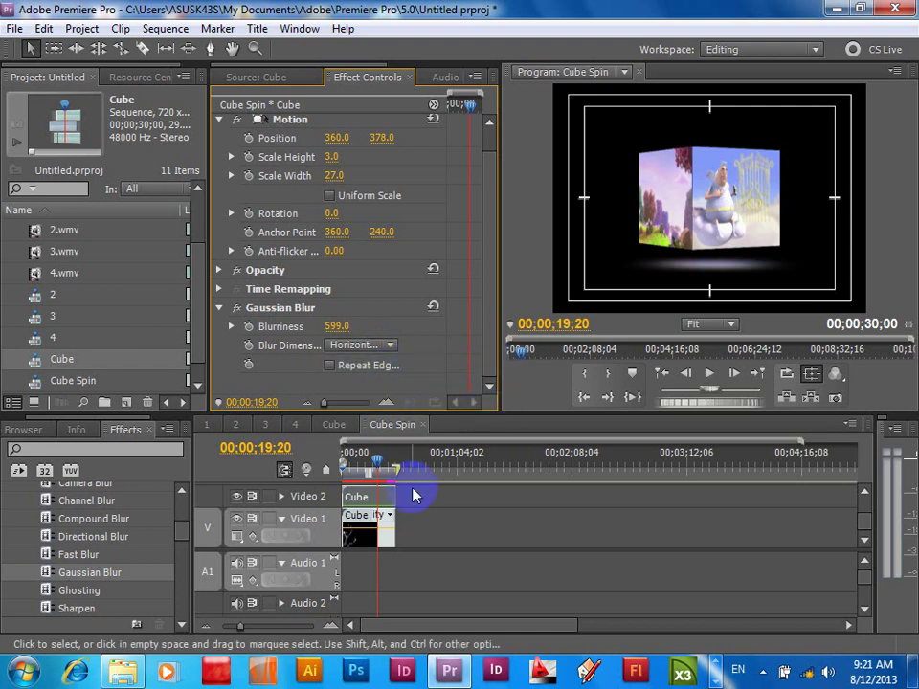
left_click_drag(388, 469, 325, 469)
key("space")
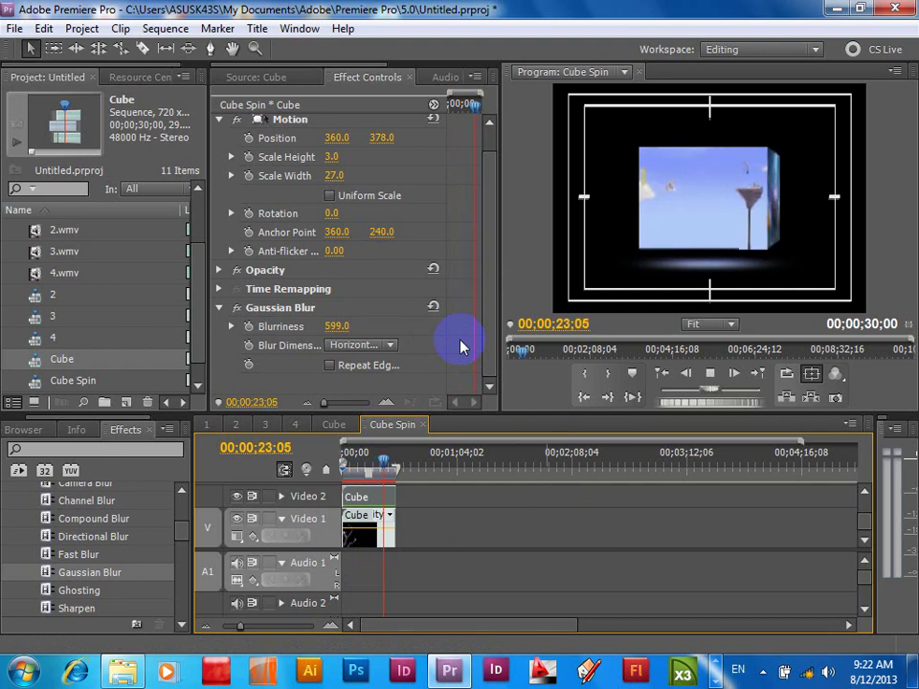
key("space")
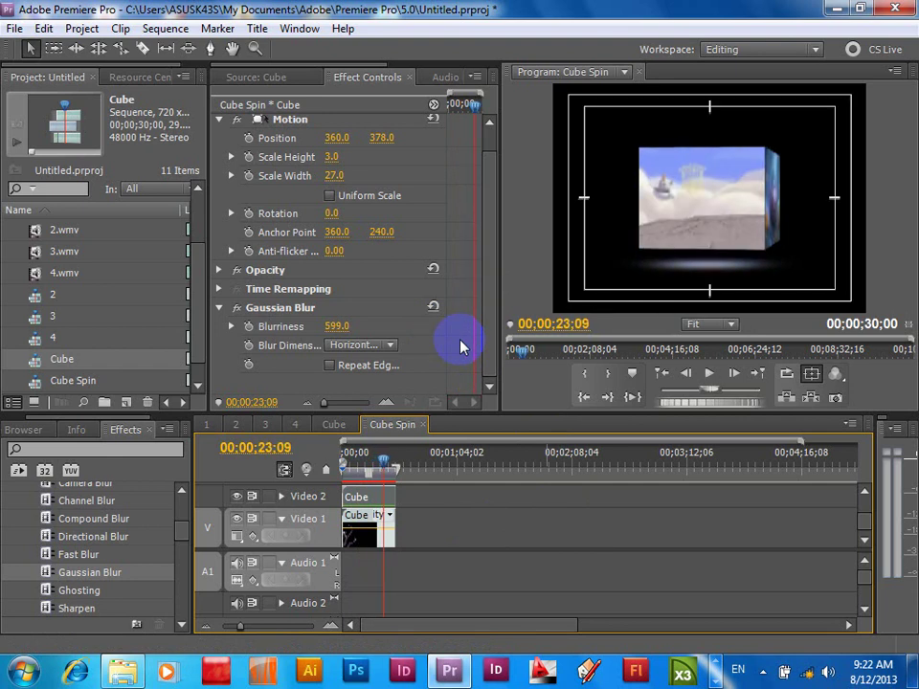